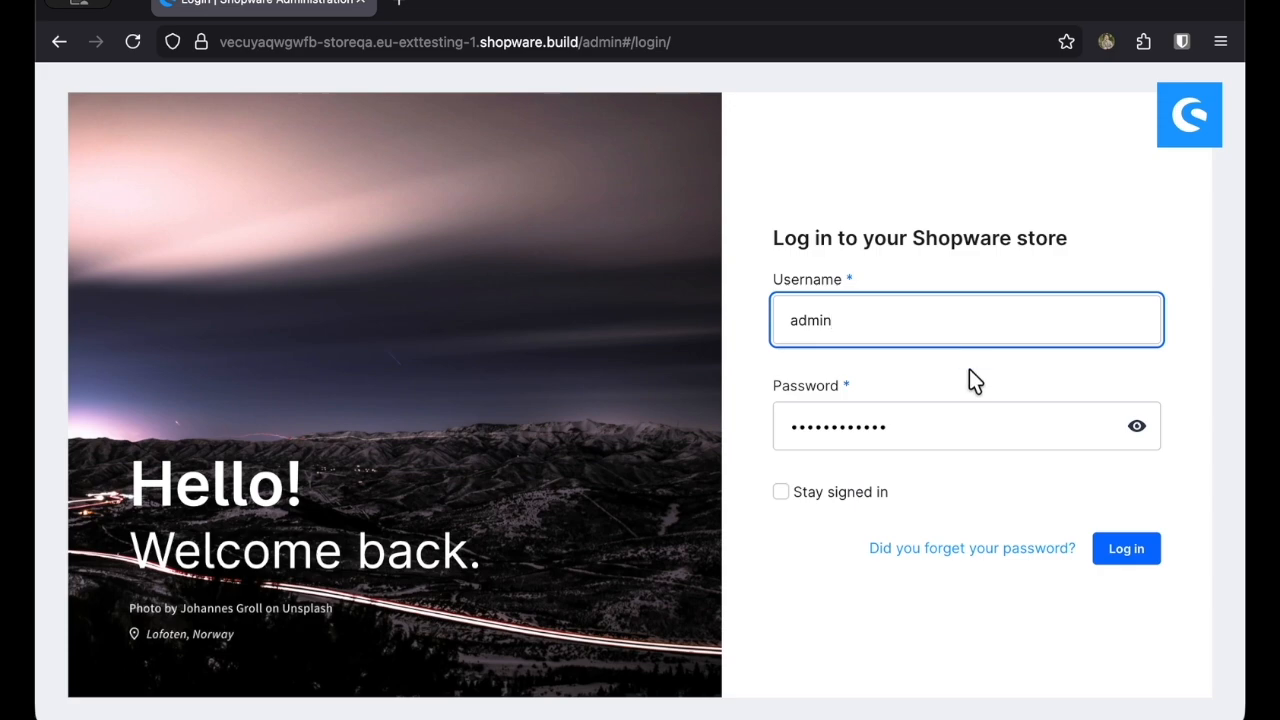
# Log in to the store administration and open the list of installed extensions.
pyautogui.click(1121, 548)
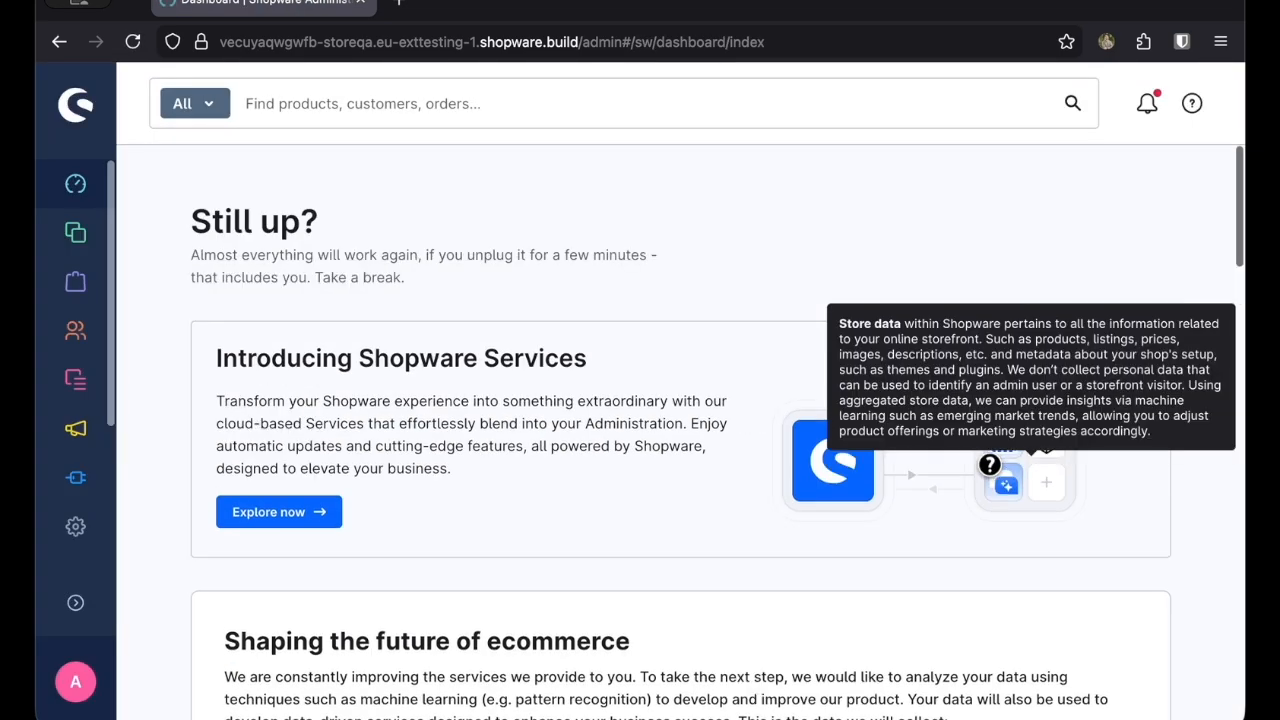
pyautogui.moveTo(80, 482)
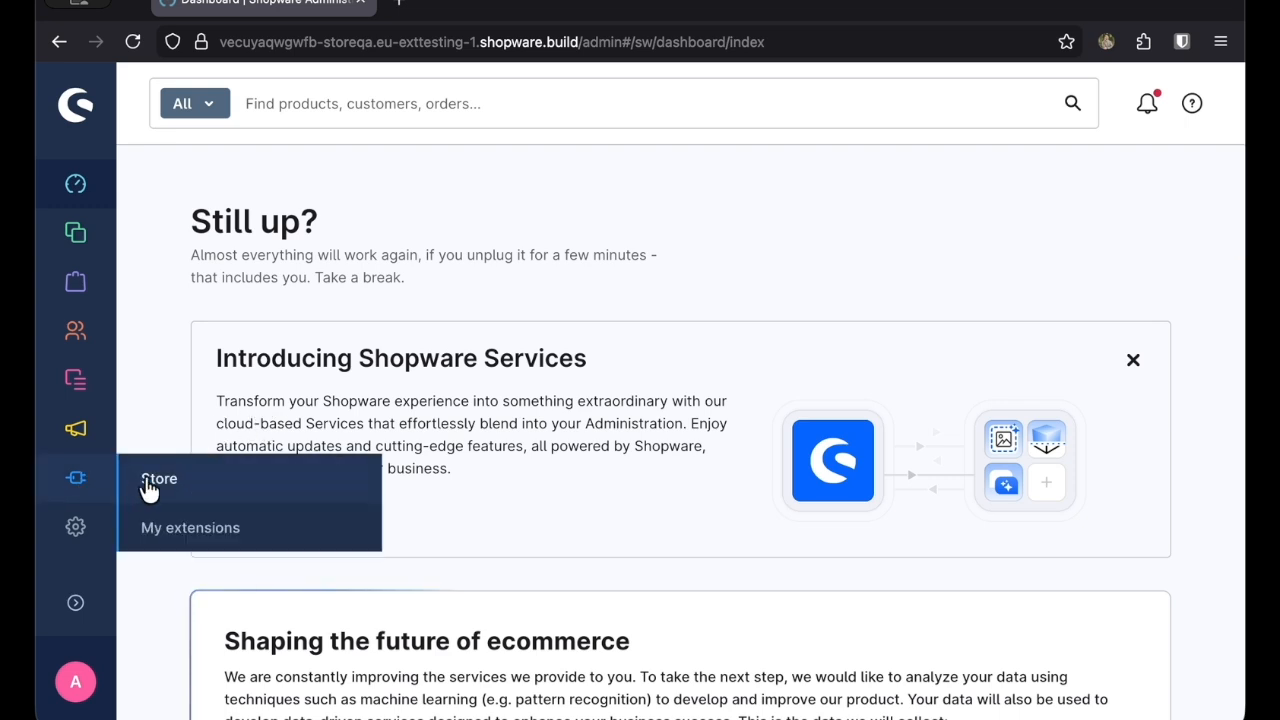
pyautogui.click(264, 529)
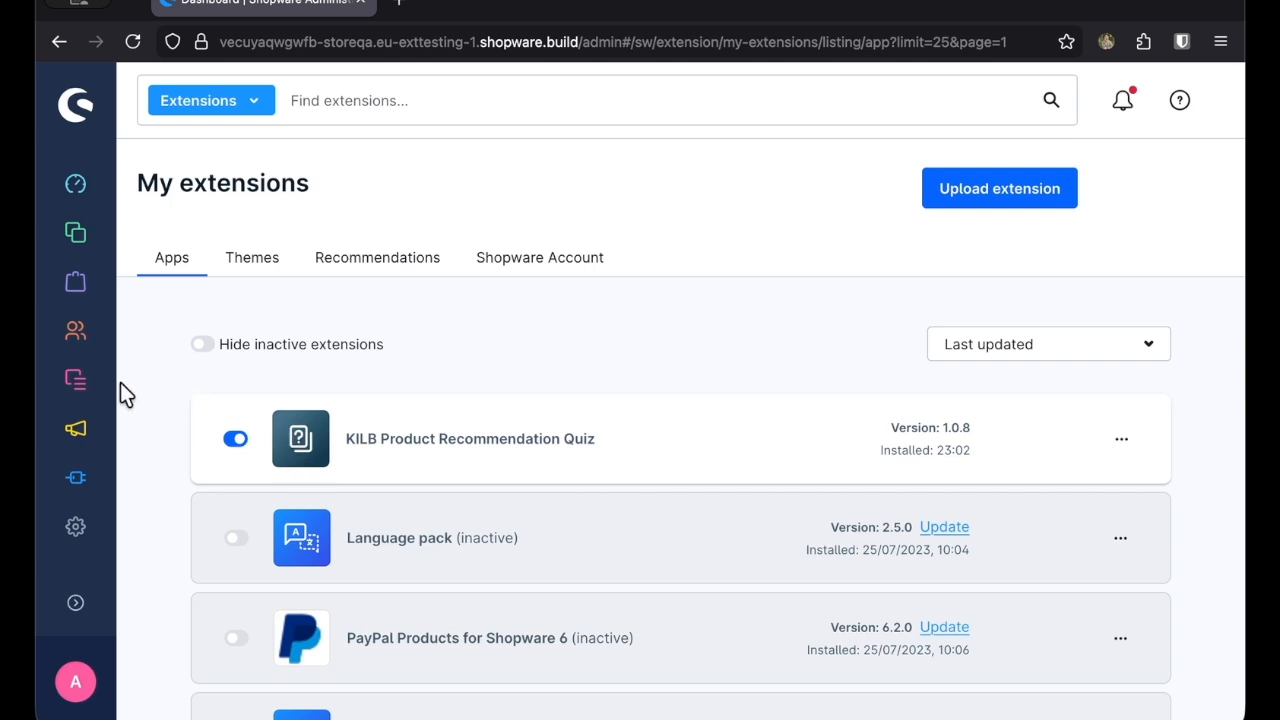
# Create and save a new KILB Product Quiz titled "Hair Care Quiz".
pyautogui.moveTo(80, 390)
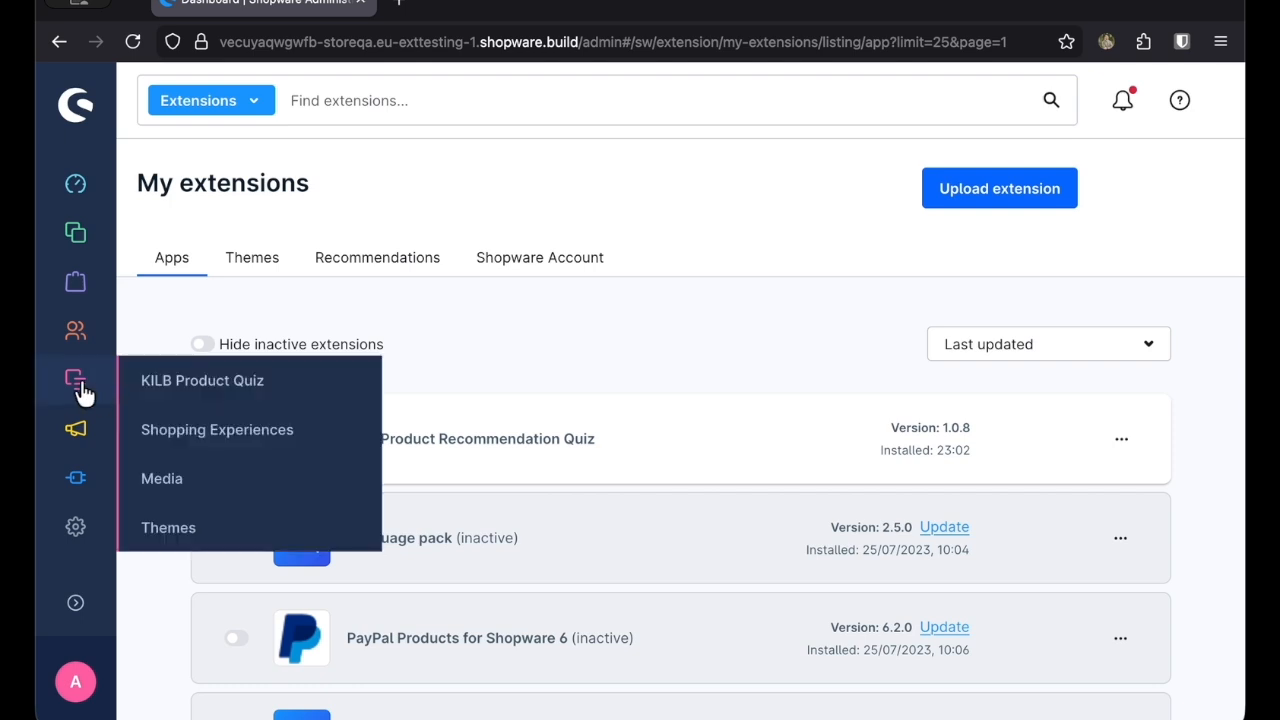
pyautogui.click(174, 380)
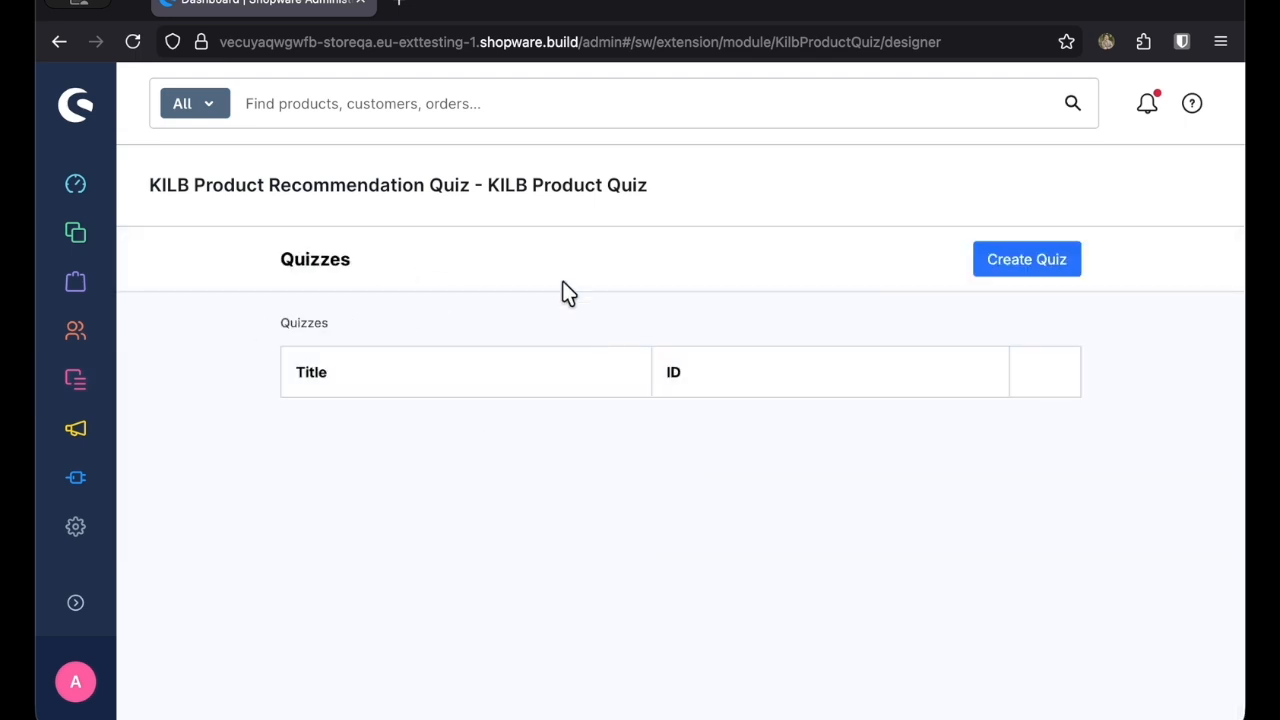
pyautogui.click(1022, 275)
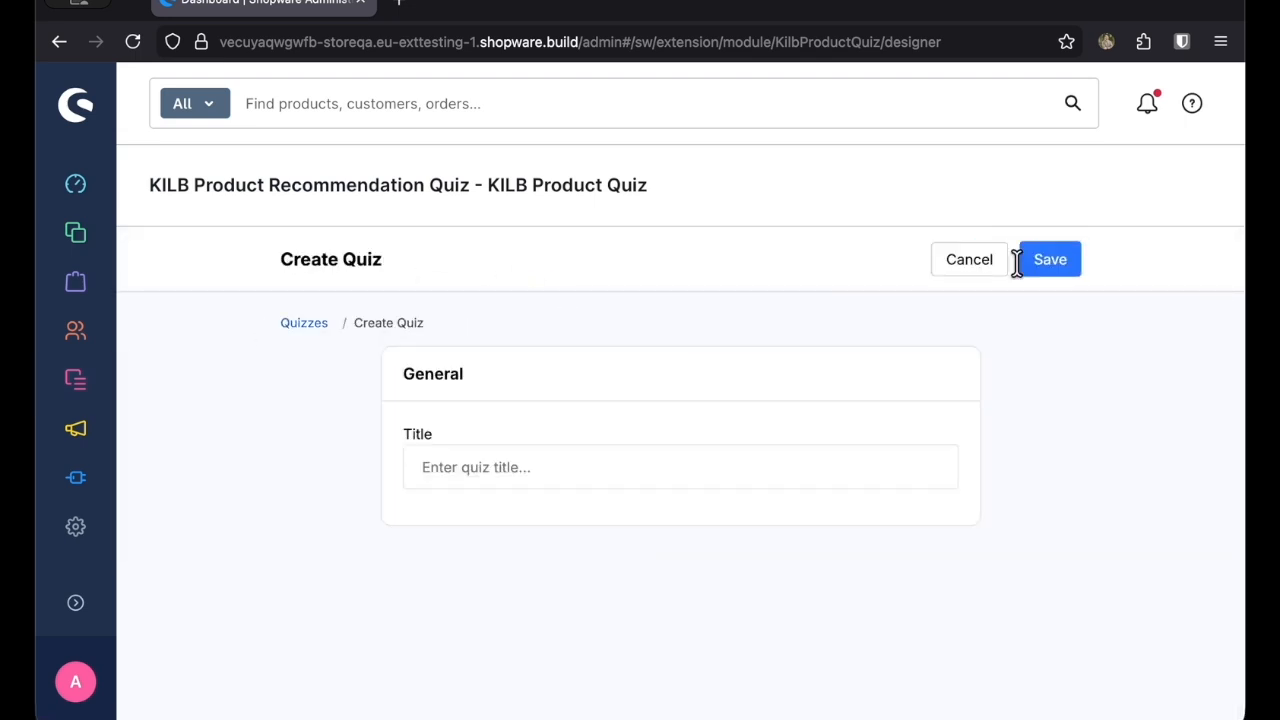
pyautogui.click(626, 466)
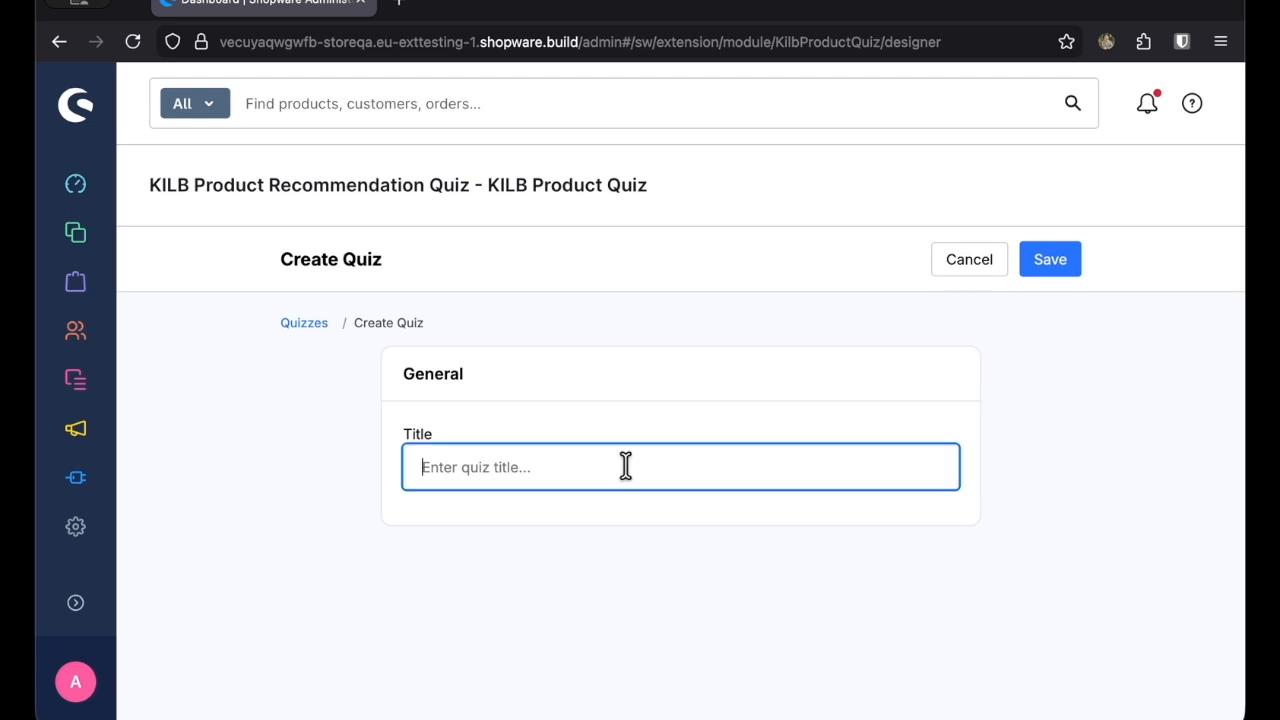
pyautogui.write('Hair Care Quiz')
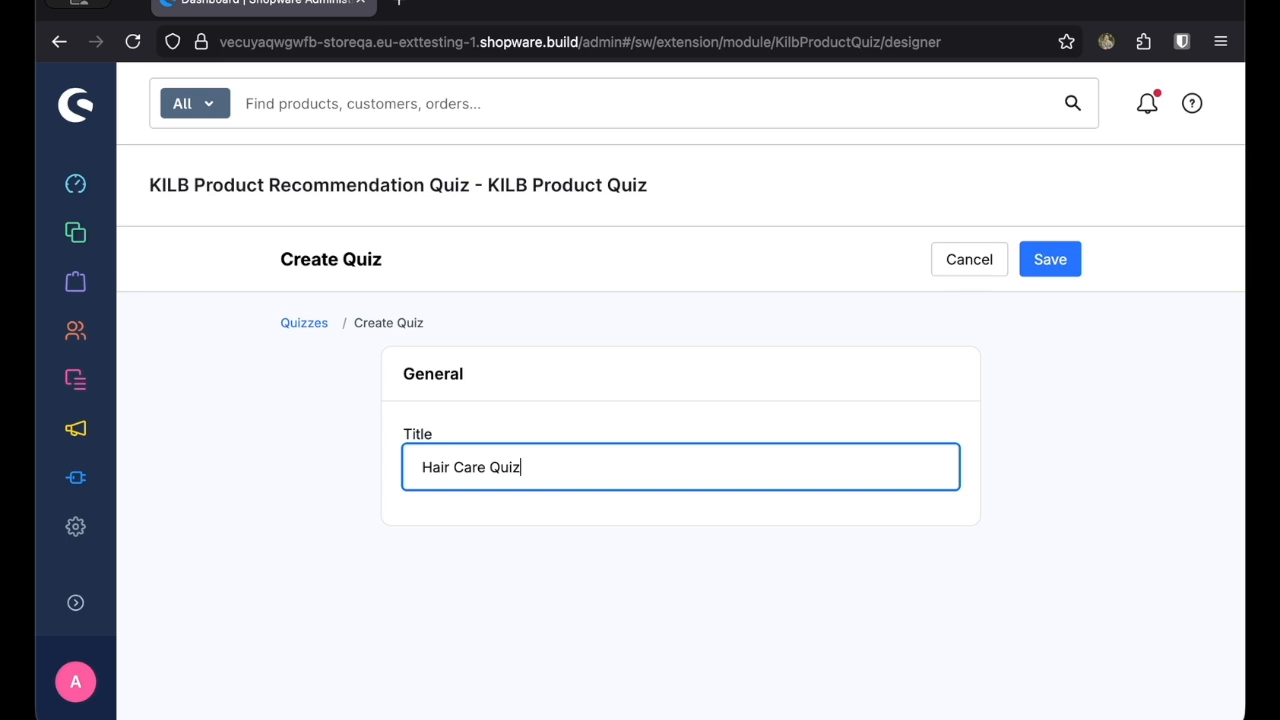
pyautogui.click(1047, 268)
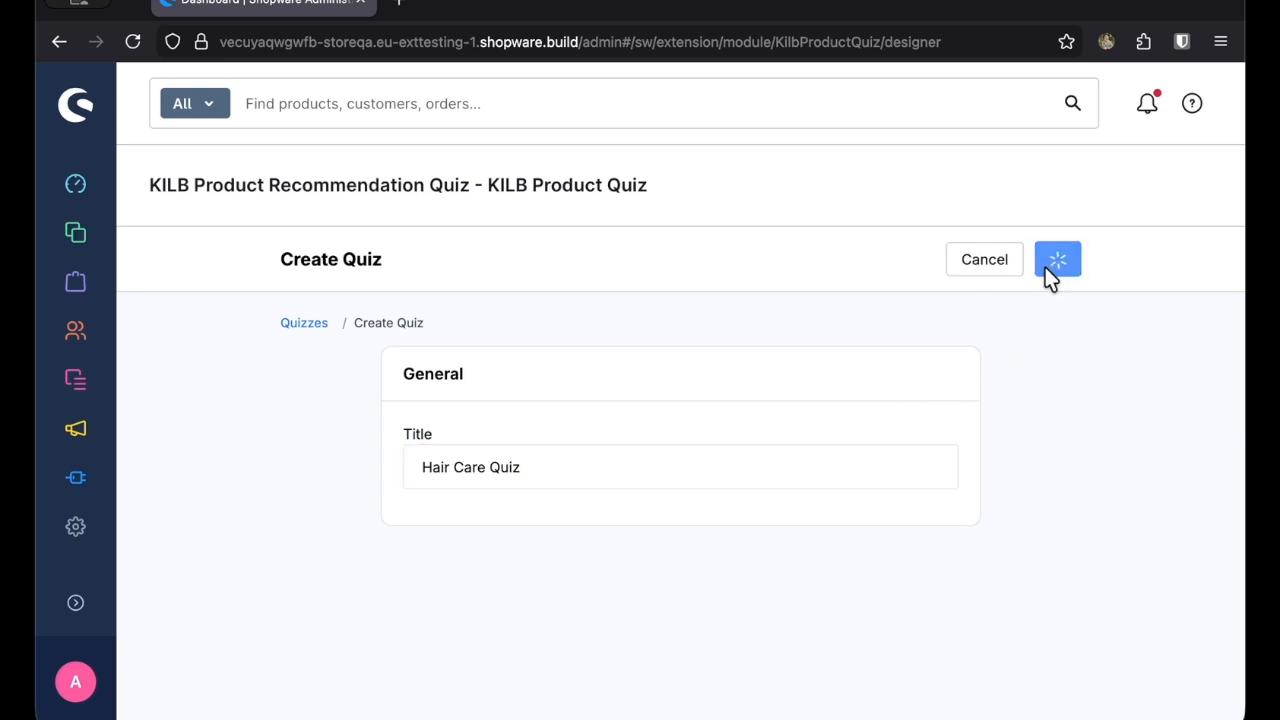
# Upload the image leave-in-conditioner-spray.png to the store's media library.
pyautogui.scroll(-3, 981, 533)
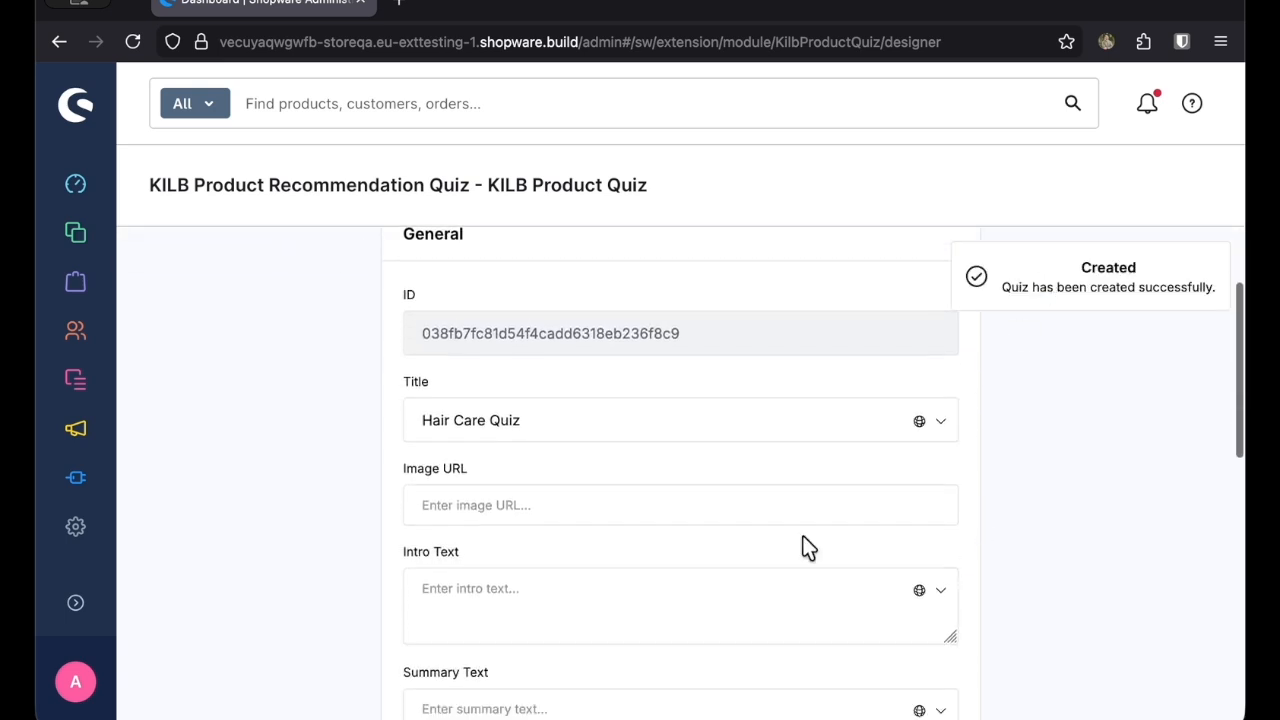
pyautogui.click(600, 504)
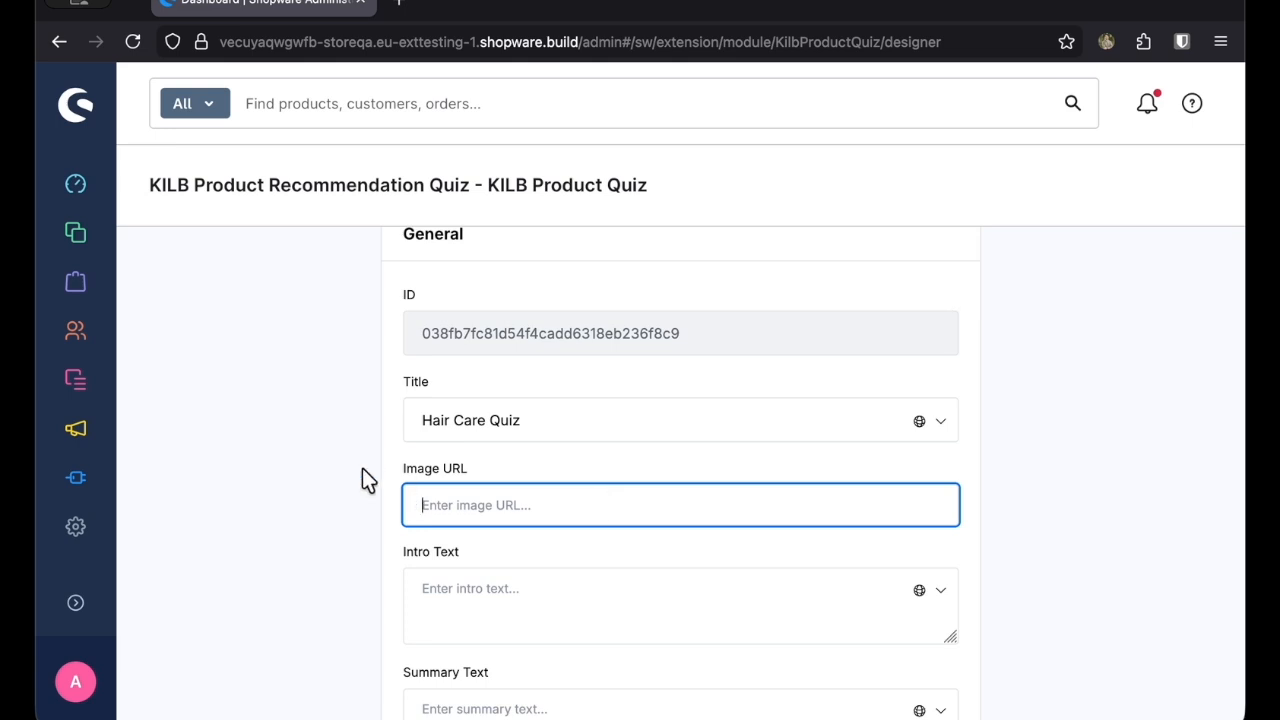
pyautogui.moveTo(124, 393)
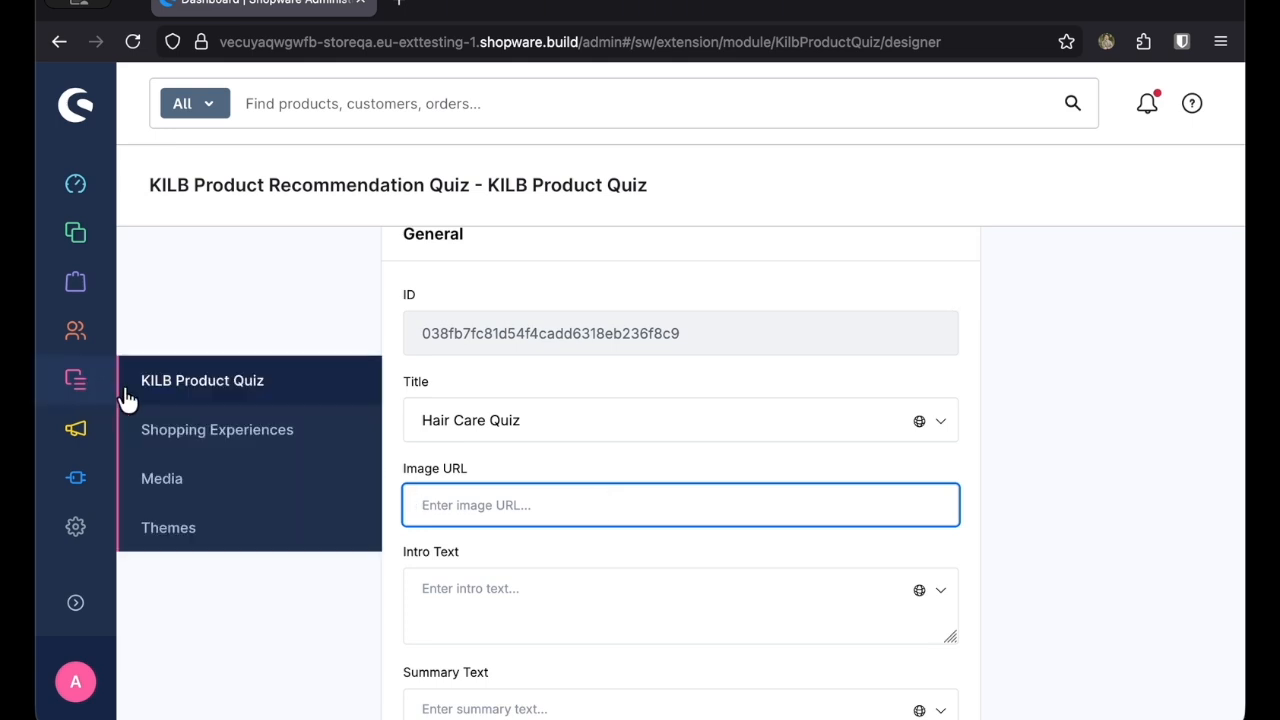
pyautogui.click(190, 478)
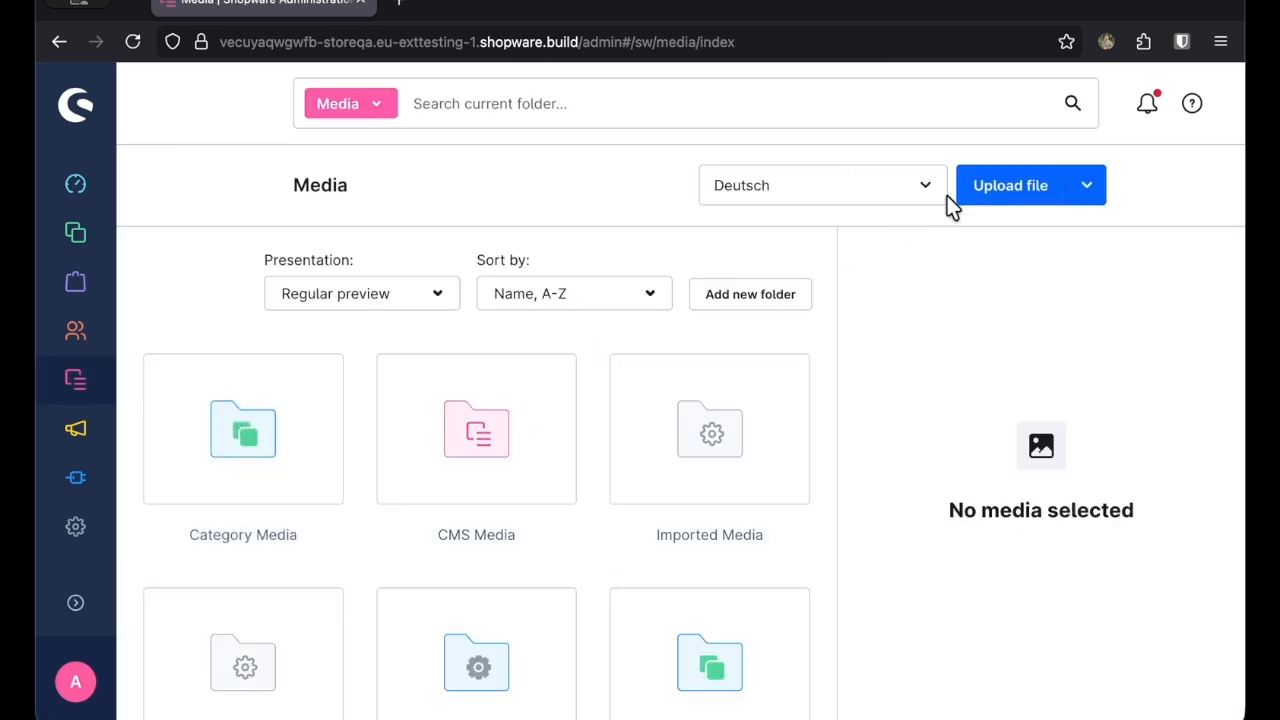
pyautogui.click(997, 194)
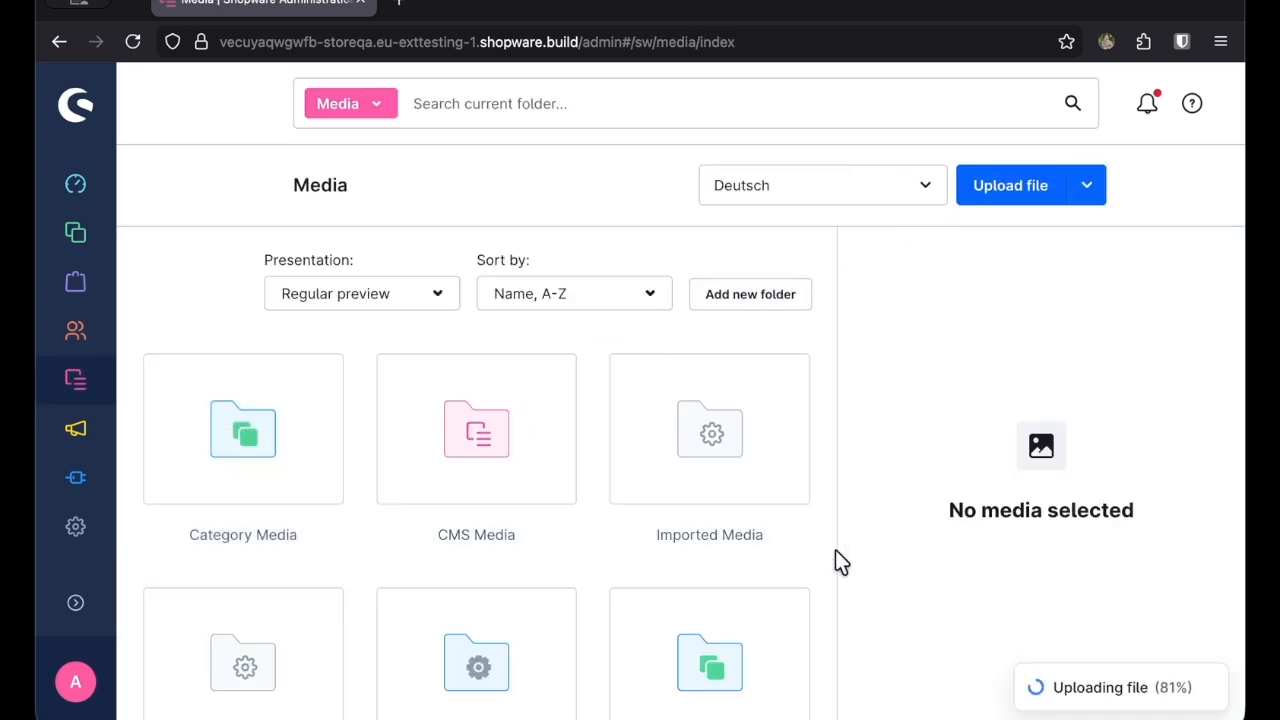
# Copy the link of the uploaded leave-in-conditioner-spray image.
pyautogui.scroll(-2, 808, 545)
pyautogui.scroll(-5, 808, 553)
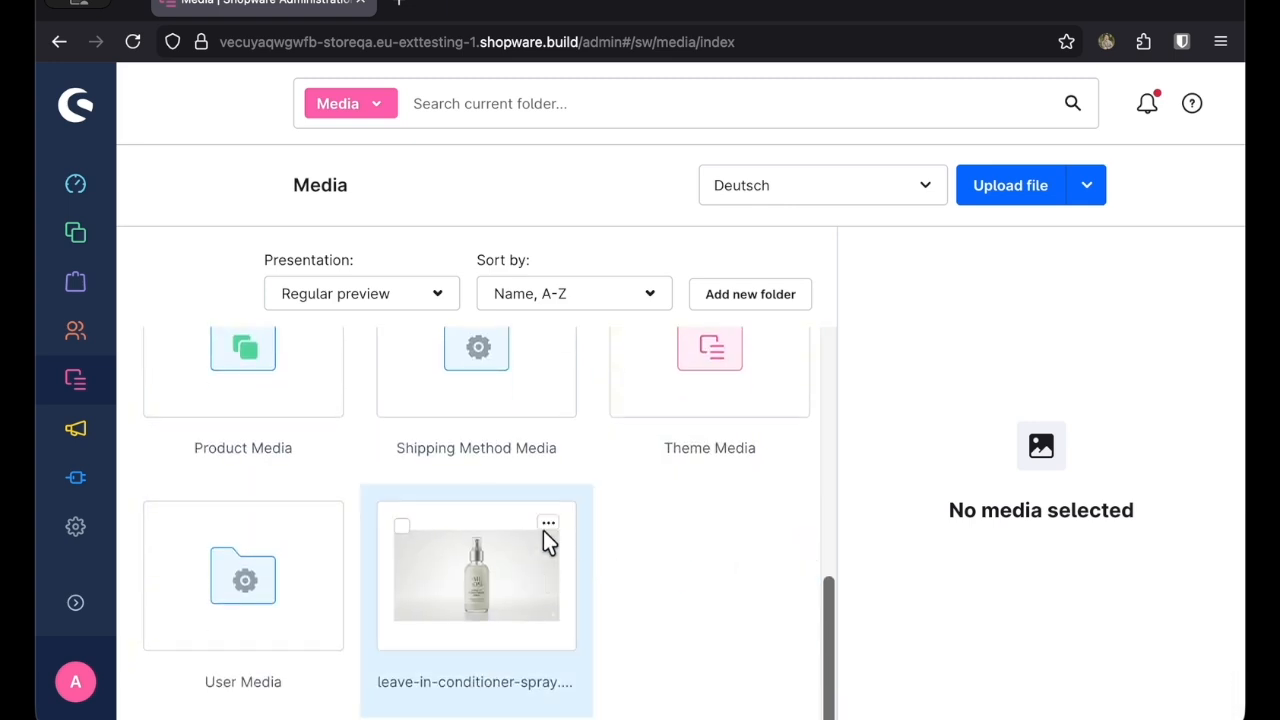
pyautogui.click(550, 530)
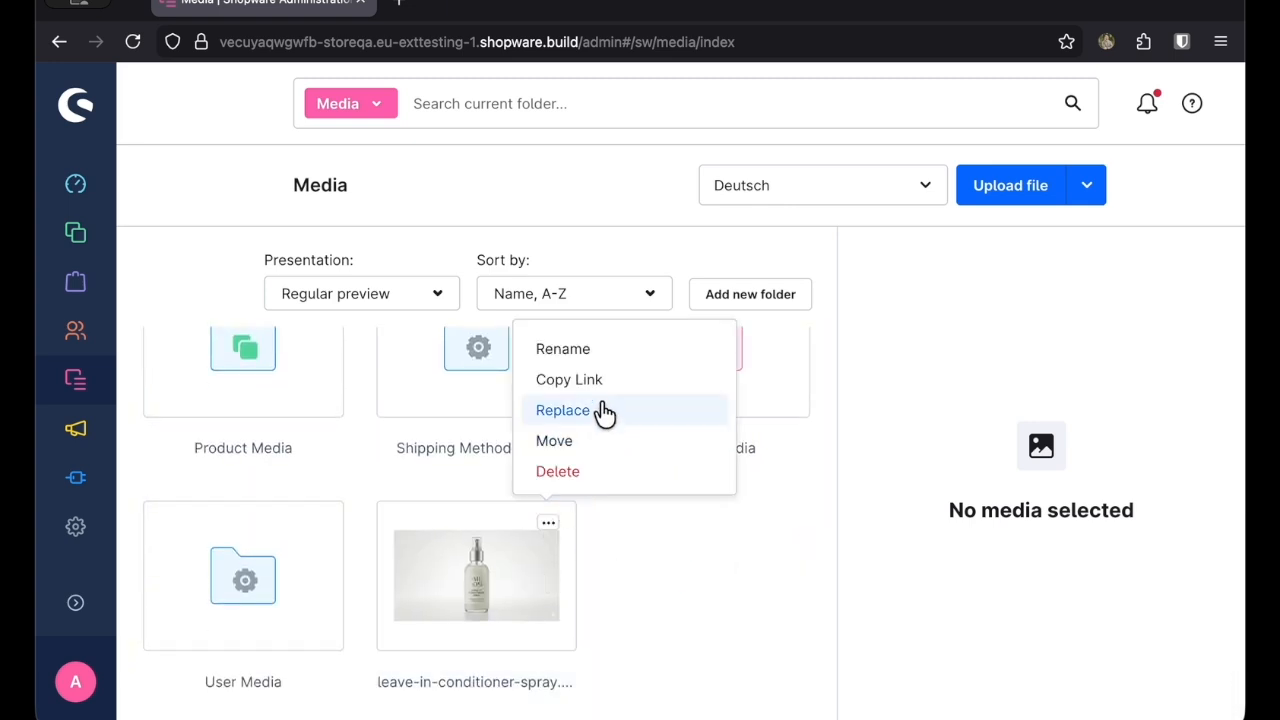
pyautogui.click(597, 381)
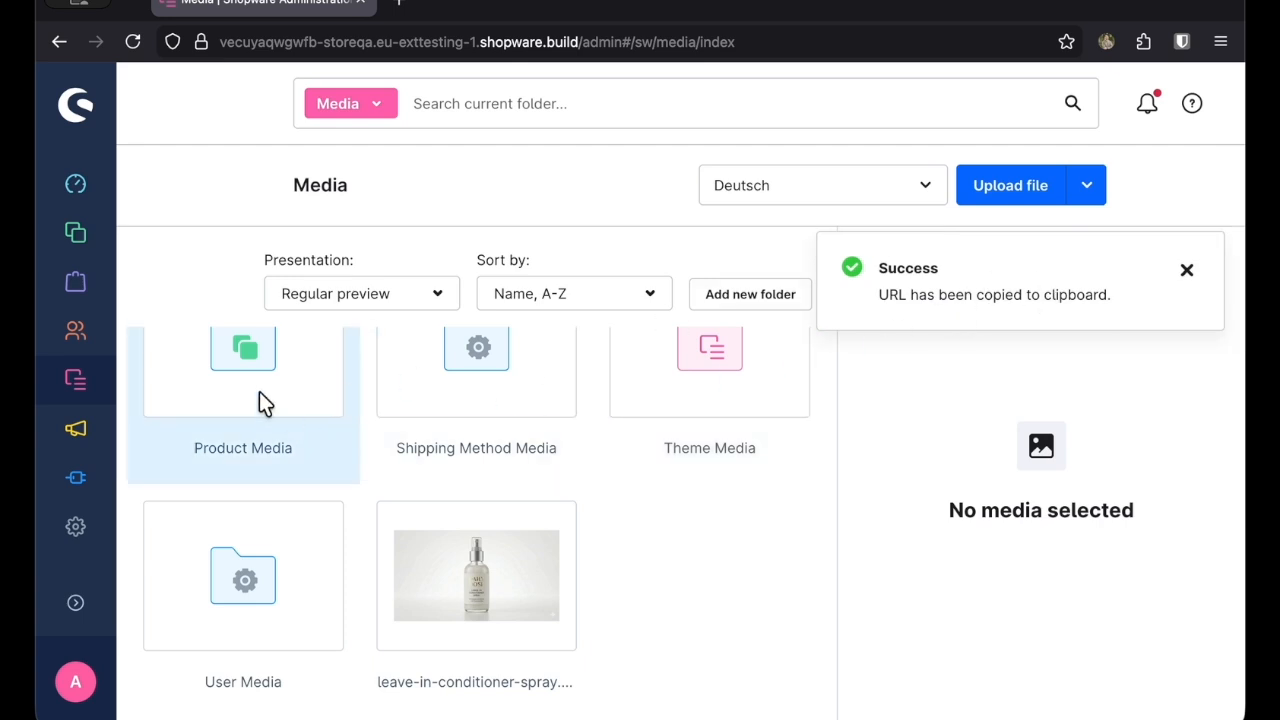
# Reopen the Hair Care Quiz for editing and paste the copied image link as its Image URL.
pyautogui.moveTo(82, 393)
pyautogui.click(157, 390)
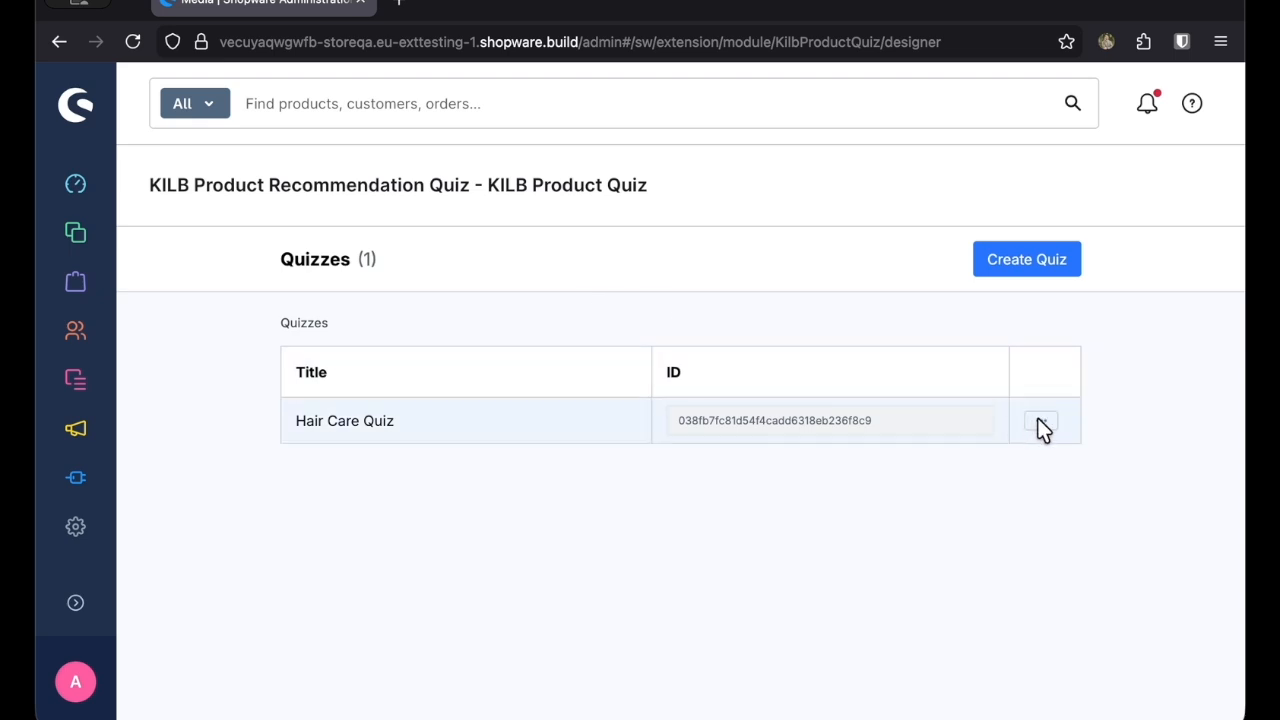
pyautogui.click(1040, 428)
pyautogui.click(982, 462)
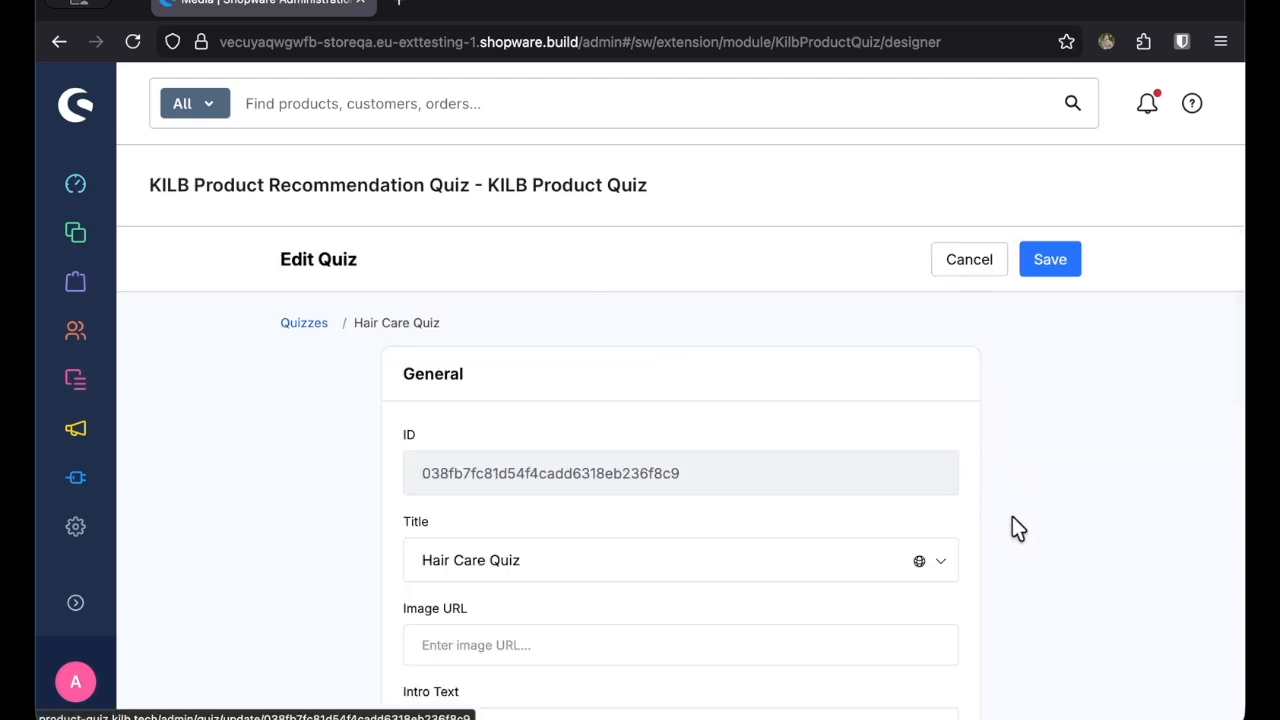
pyautogui.scroll(-2, 1018, 528)
pyautogui.click(808, 557)
pyautogui.hotkey('ctrl', 'v')
pyautogui.click(1013, 521)
pyautogui.scroll(-2, 988, 551)
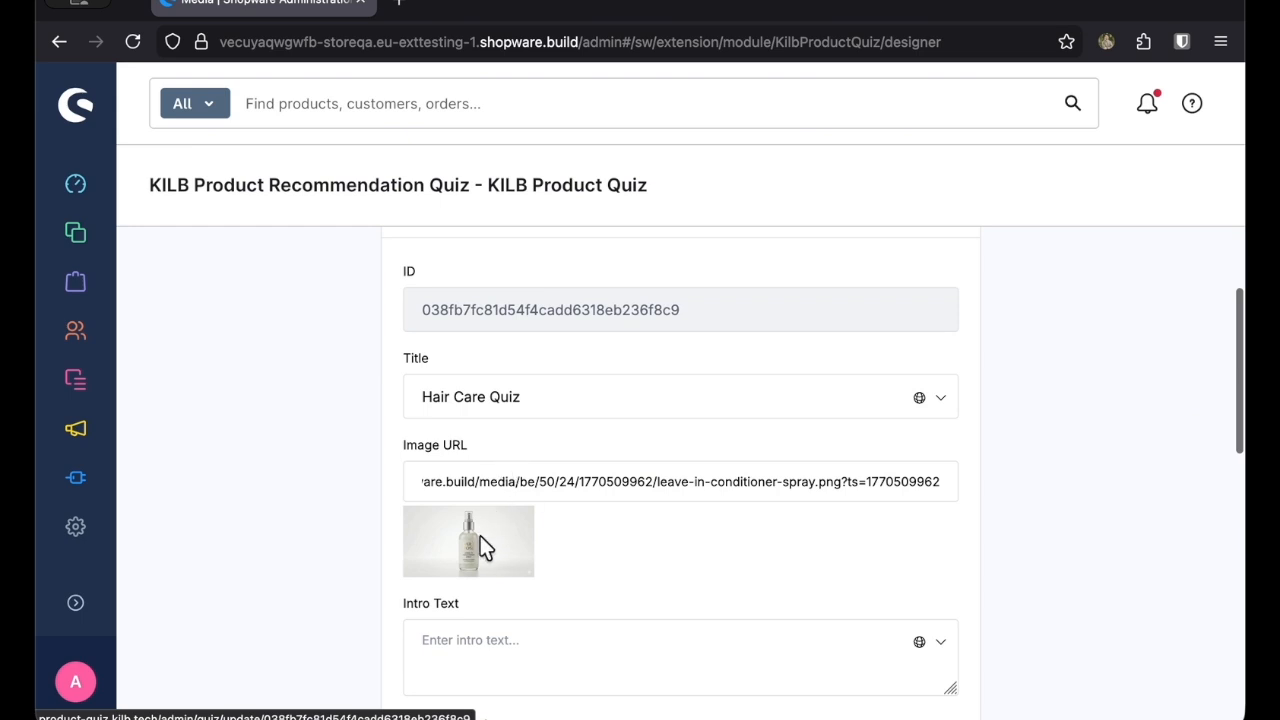
# Set the quiz's intro text to "Take the Hair Care Quiz to find the best products for you!".
pyautogui.scroll(-2, 655, 560)
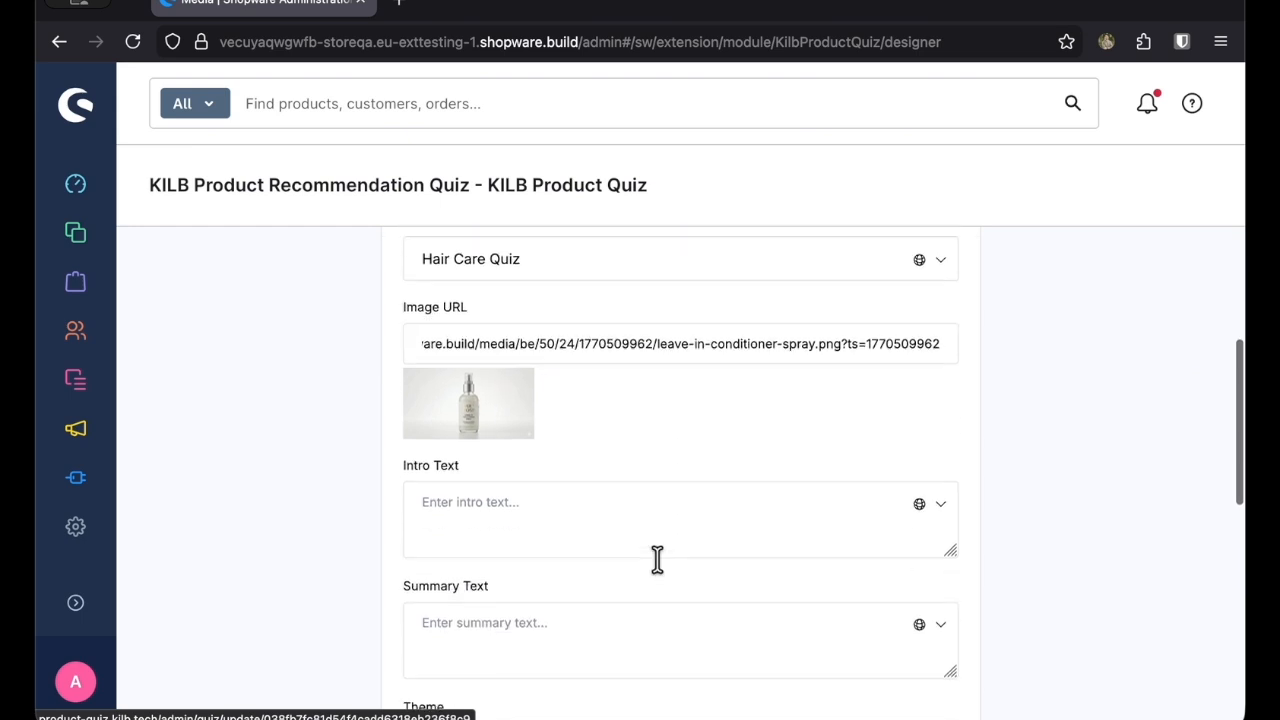
pyautogui.click(577, 493)
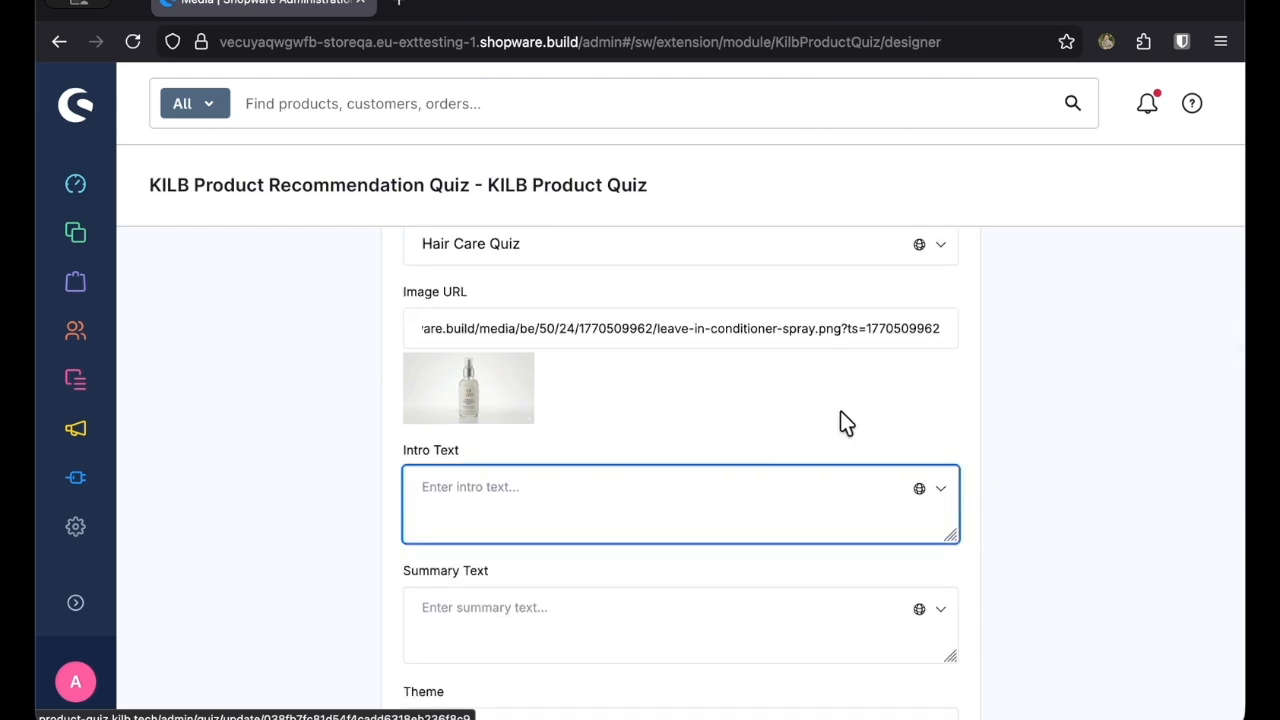
pyautogui.write('Take the Hair Care Quiz to find the best products for you!')
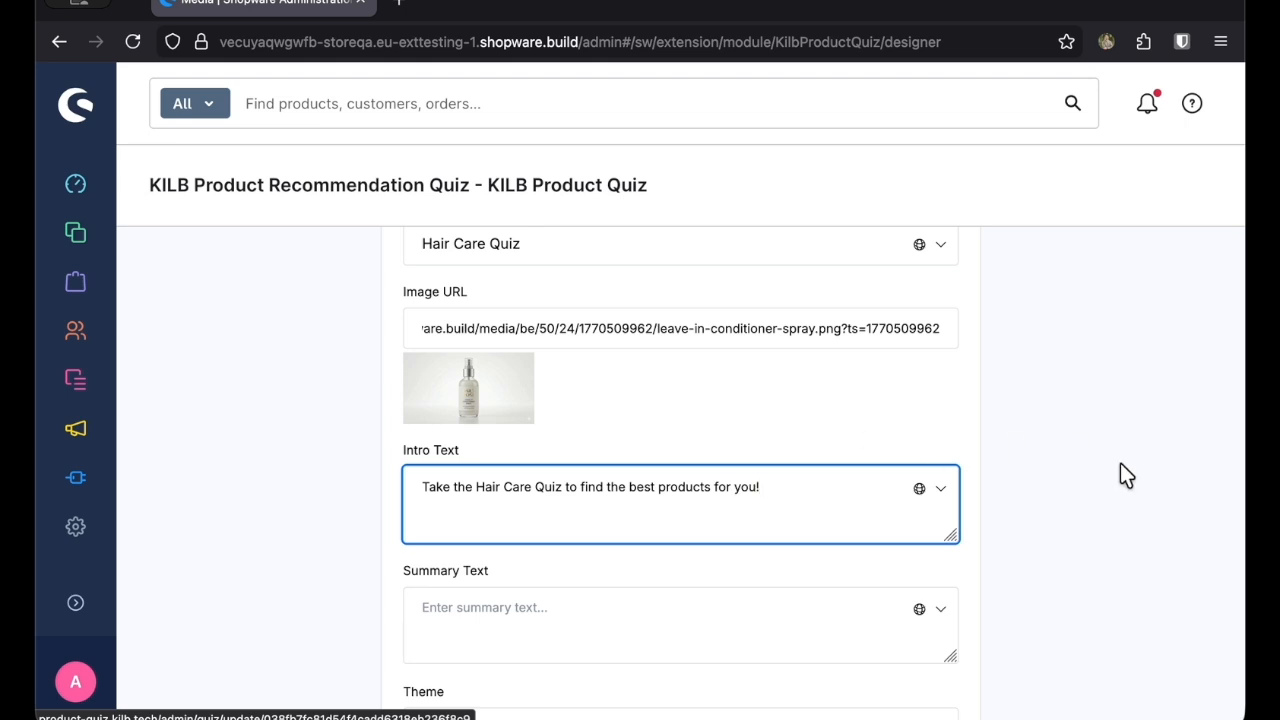
# Set the quiz's summary text to "The best hair care product for you.".
pyautogui.scroll(-1, 1004, 497)
pyautogui.click(763, 563)
pyautogui.scroll(-2, 530, 449)
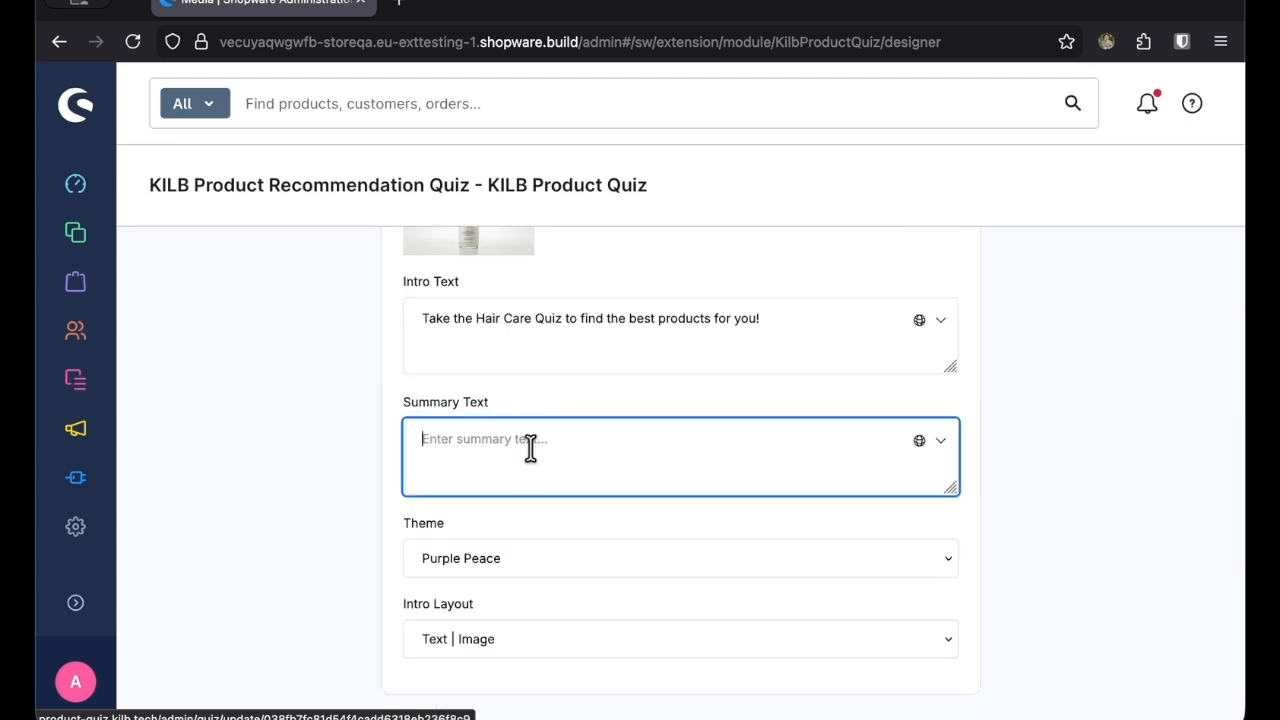
pyautogui.write('The best hair care product for you')
pyautogui.press('BackSpace')
pyautogui.write('.')
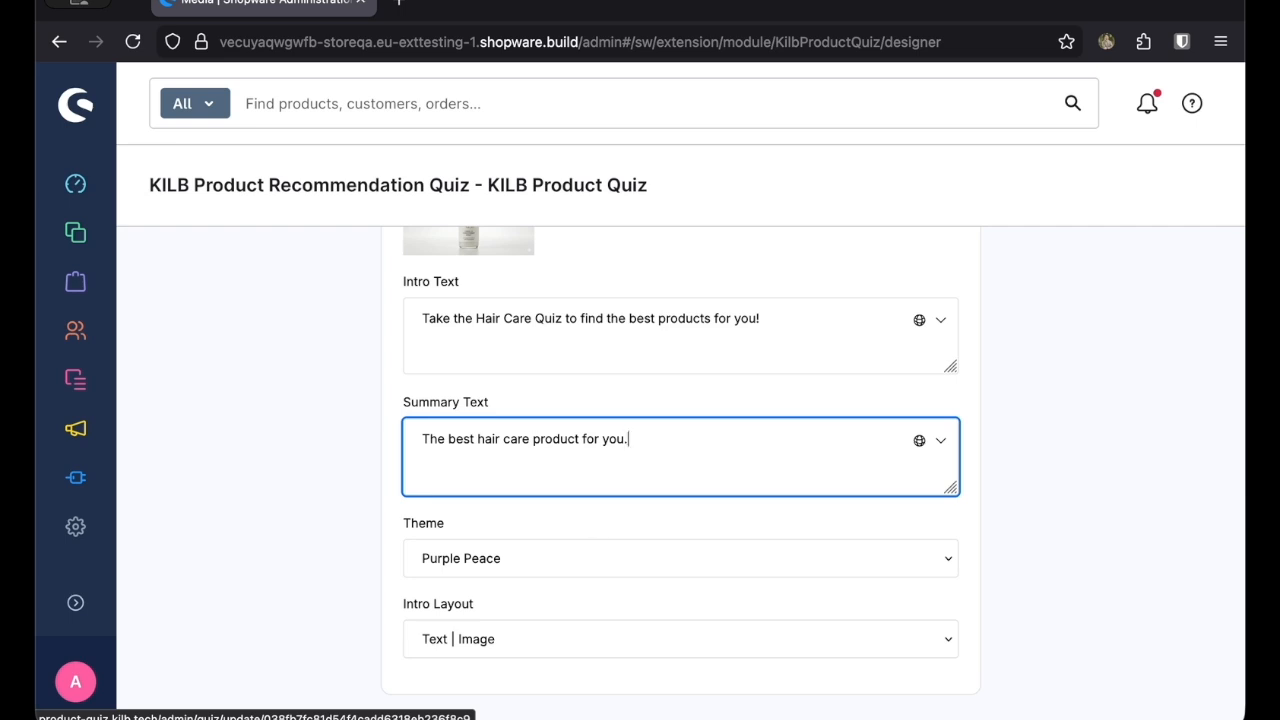
# Change the quiz's theme to Green Grasshopper.
pyautogui.scroll(-1, 756, 618)
pyautogui.scroll(-1, 700, 540)
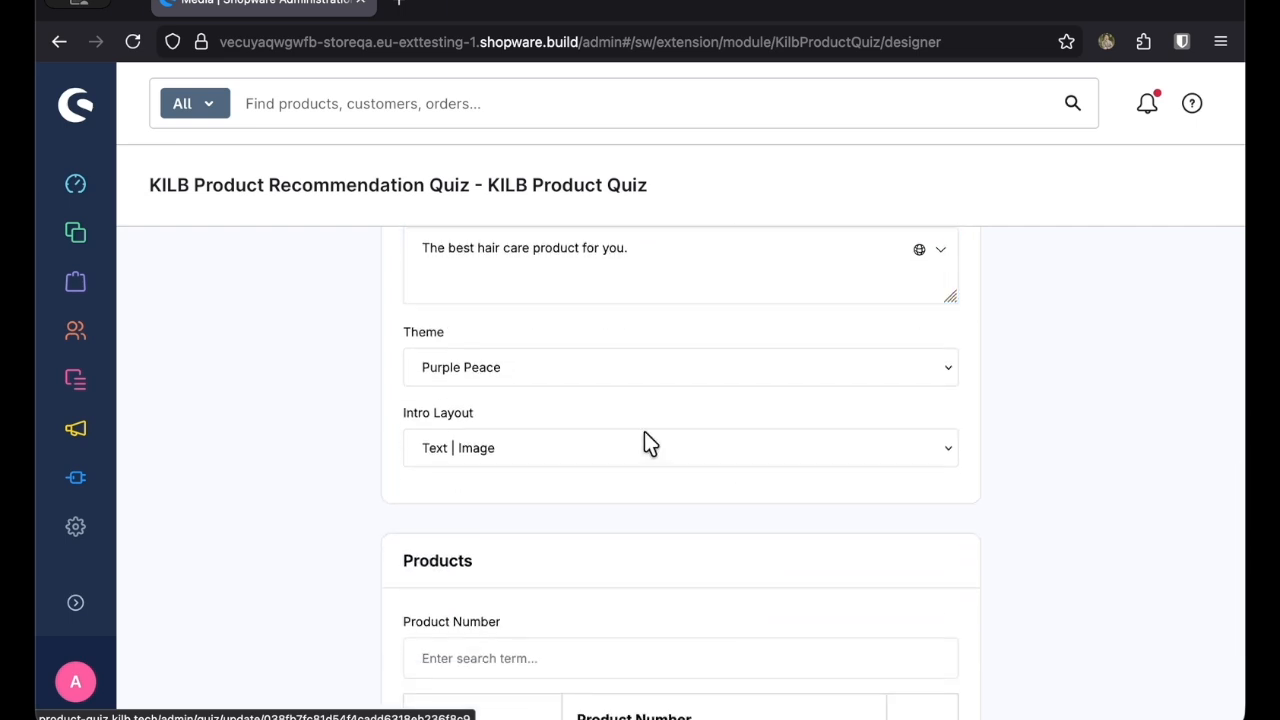
pyautogui.click(644, 431)
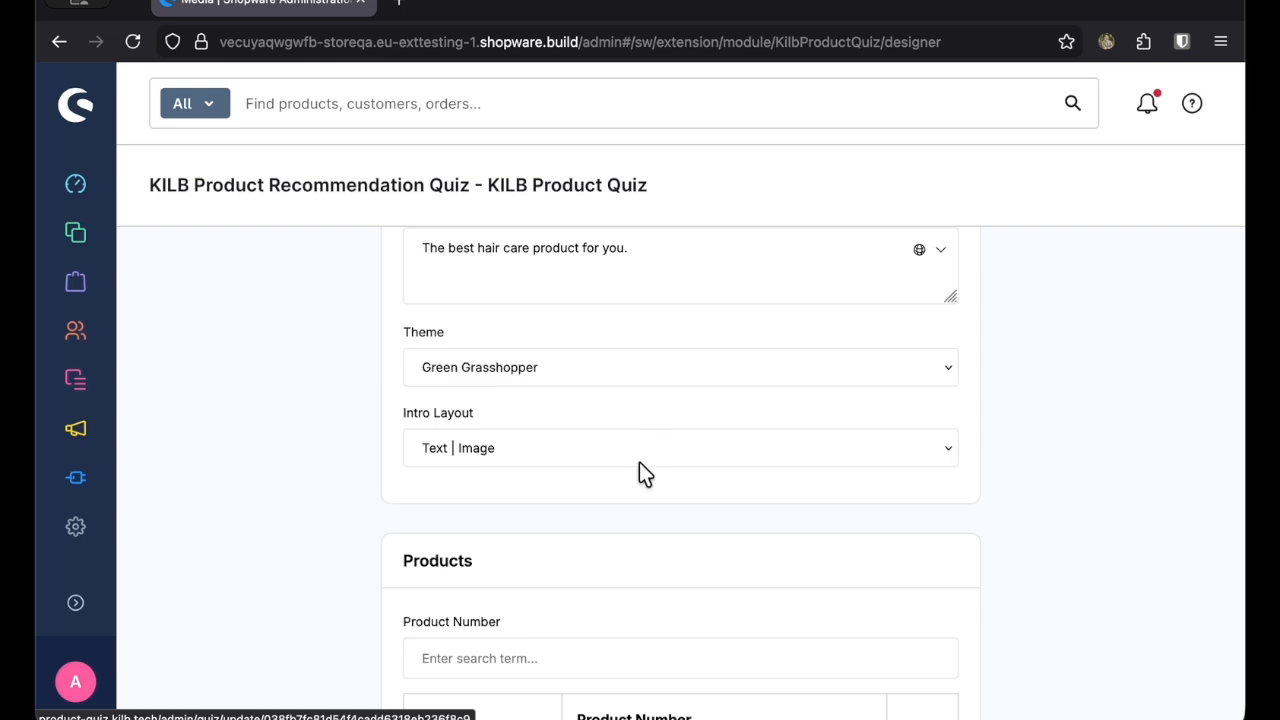
pyautogui.scroll(-1, 636, 540)
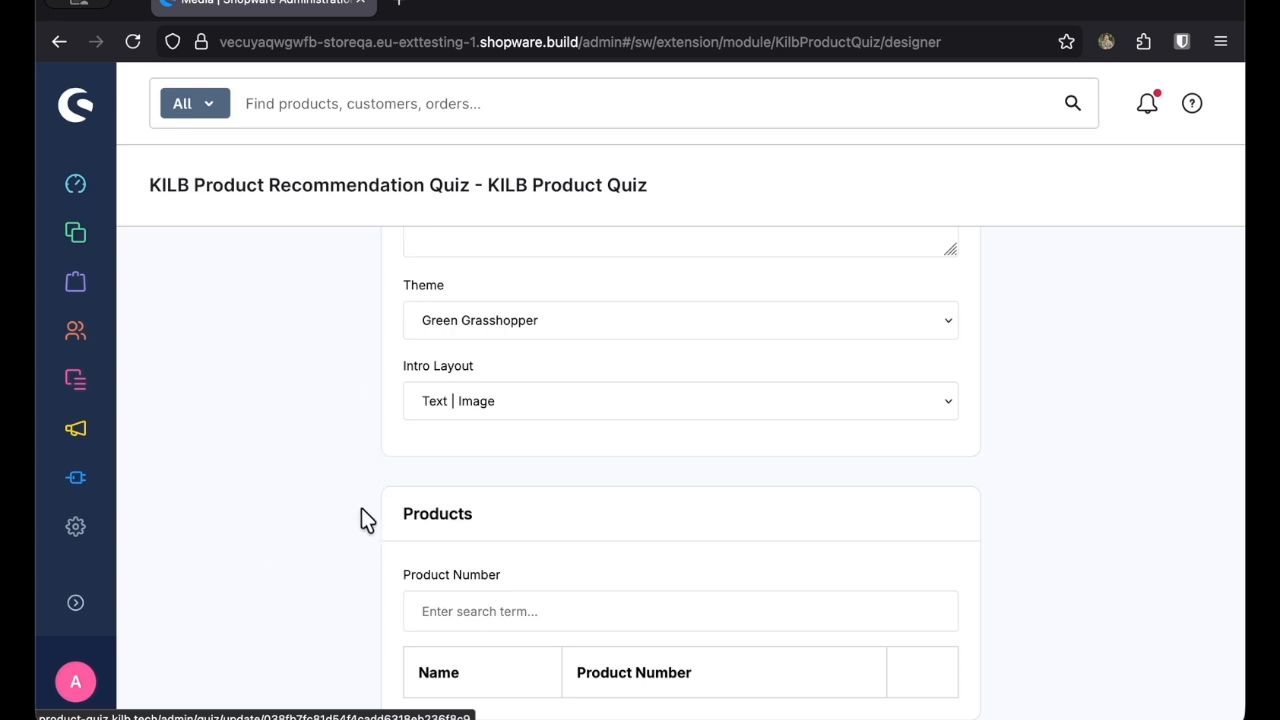
pyautogui.scroll(4, 886, 463)
pyautogui.scroll(3, 729, 397)
pyautogui.scroll(-8, 900, 420)
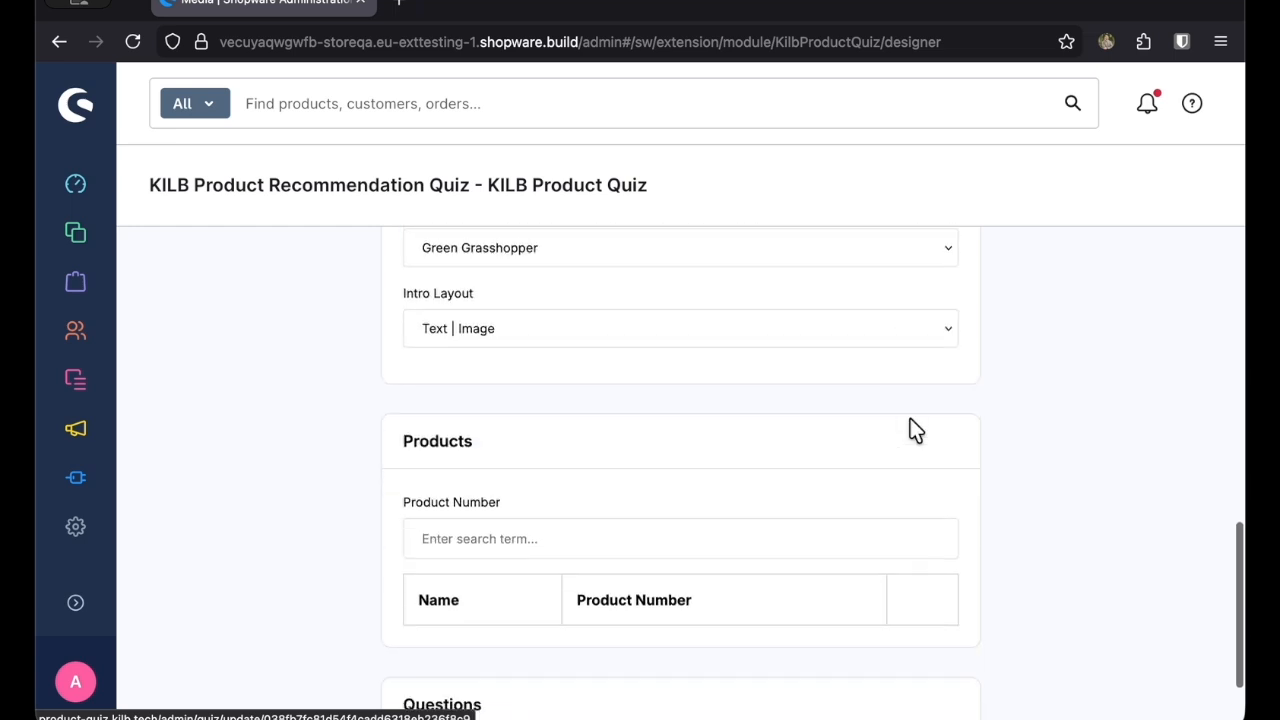
# Open the store's product list in a new tab, copy the product number SW10001, and return to the quiz form.
pyautogui.scroll(-2, 910, 418)
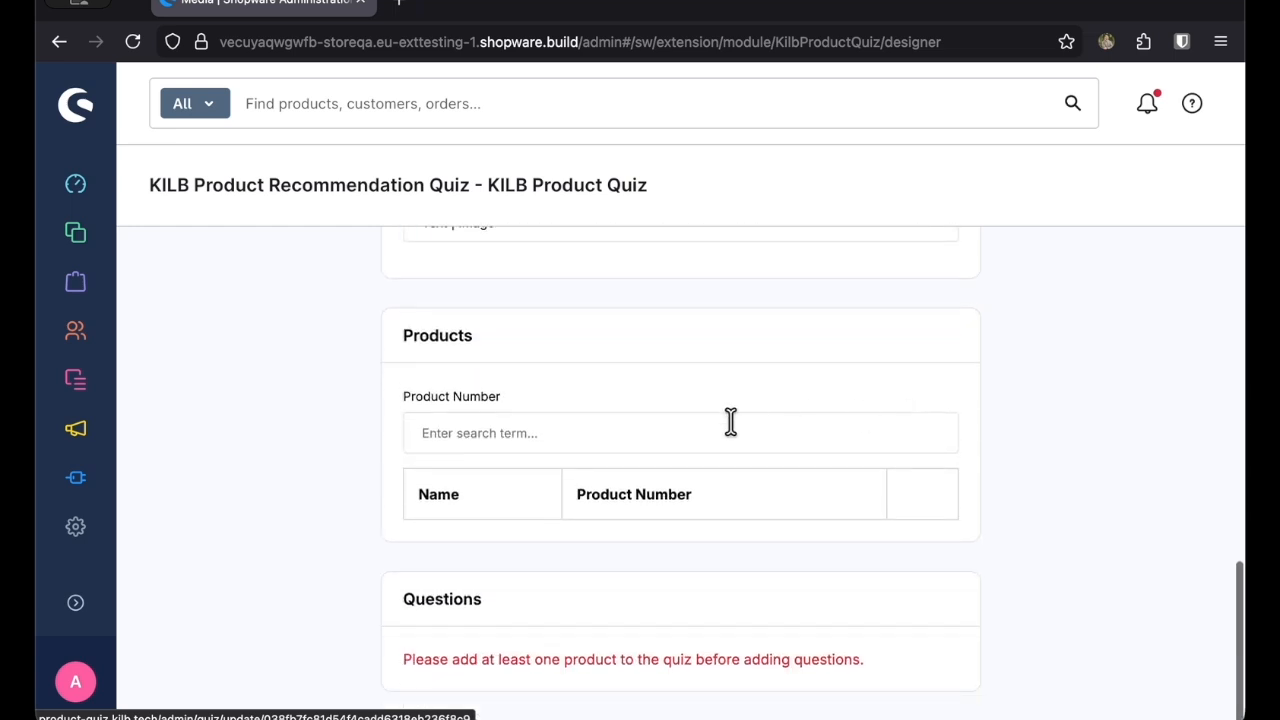
pyautogui.scroll(-1, 543, 415)
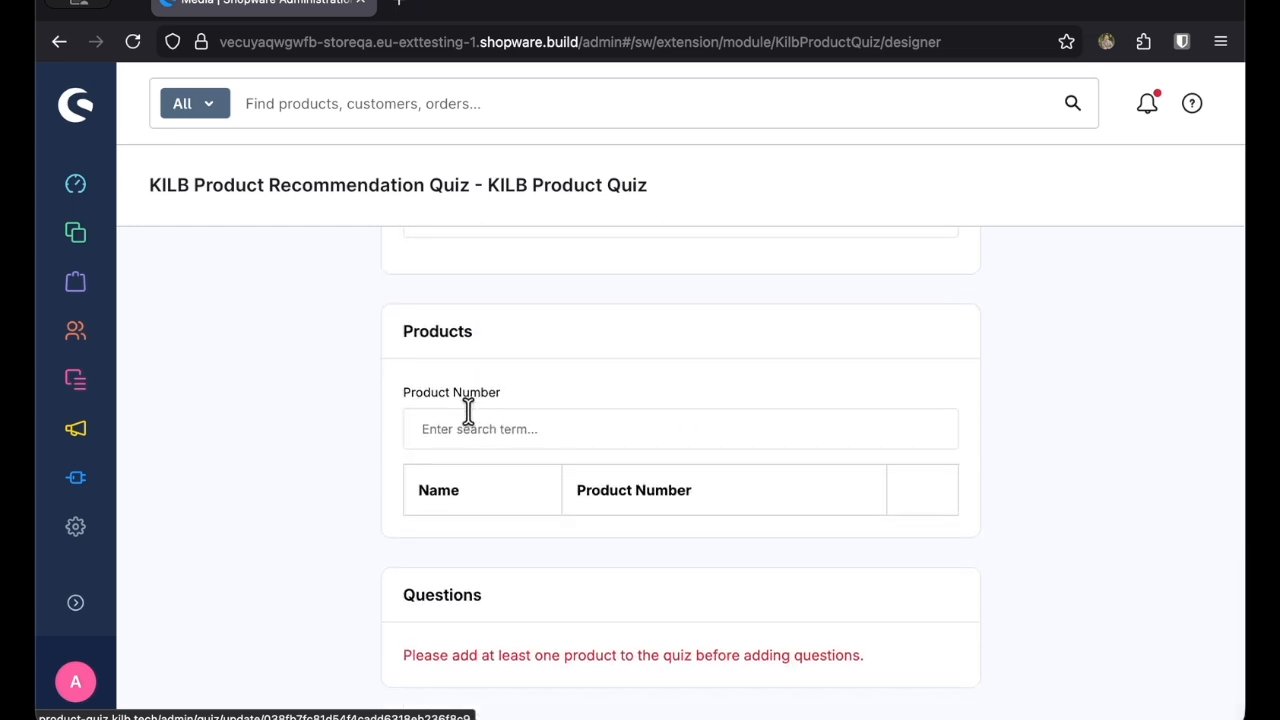
pyautogui.moveTo(69, 234)
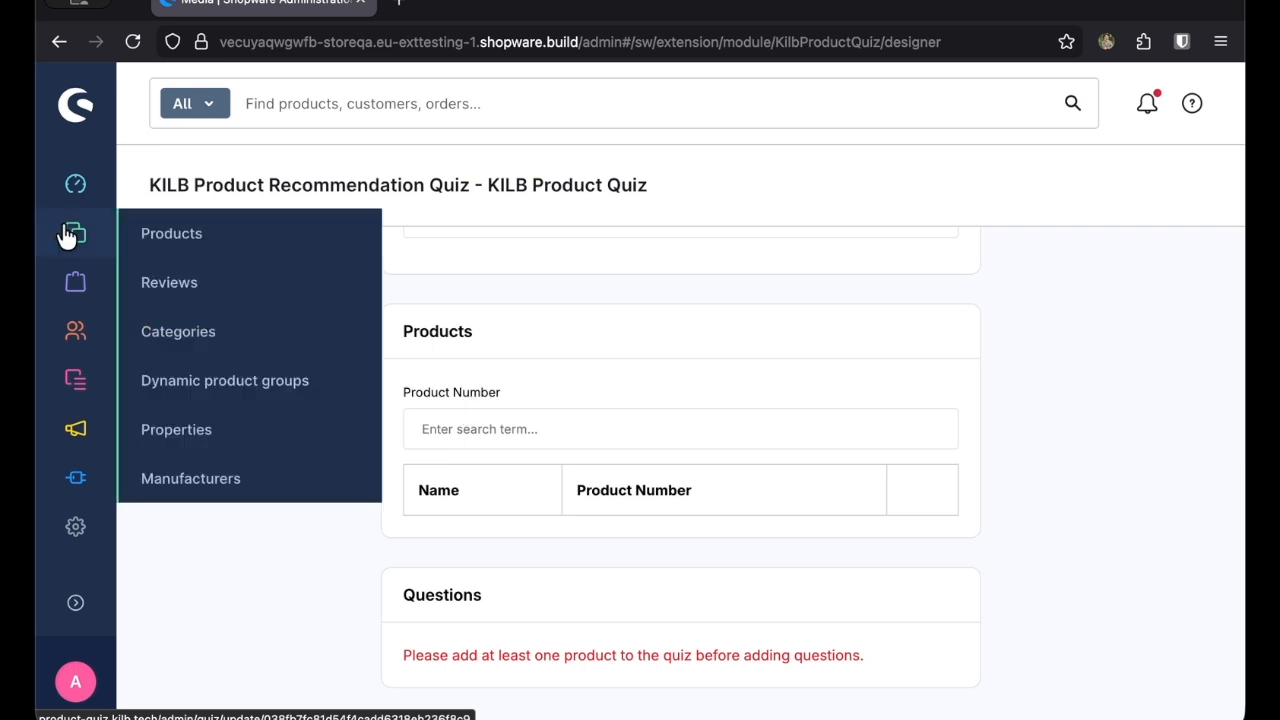
pyautogui.rightClick(190, 232)
pyautogui.click(209, 240)
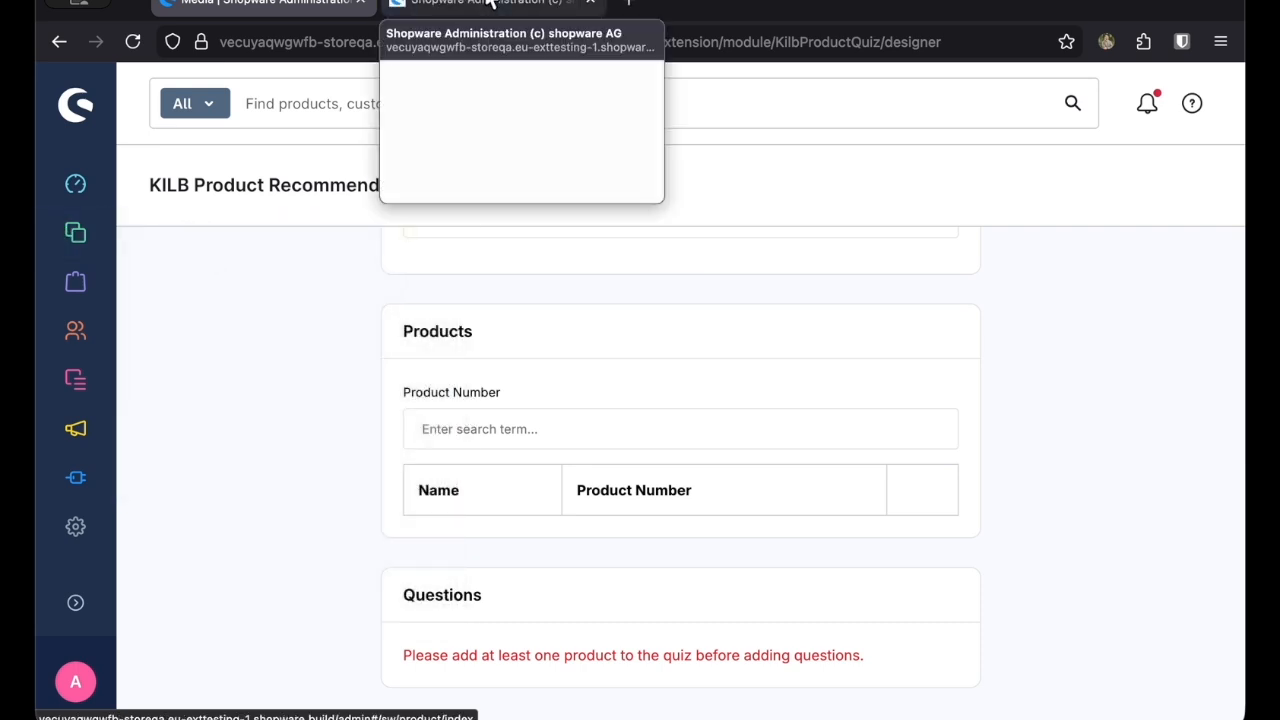
pyautogui.click(488, 4)
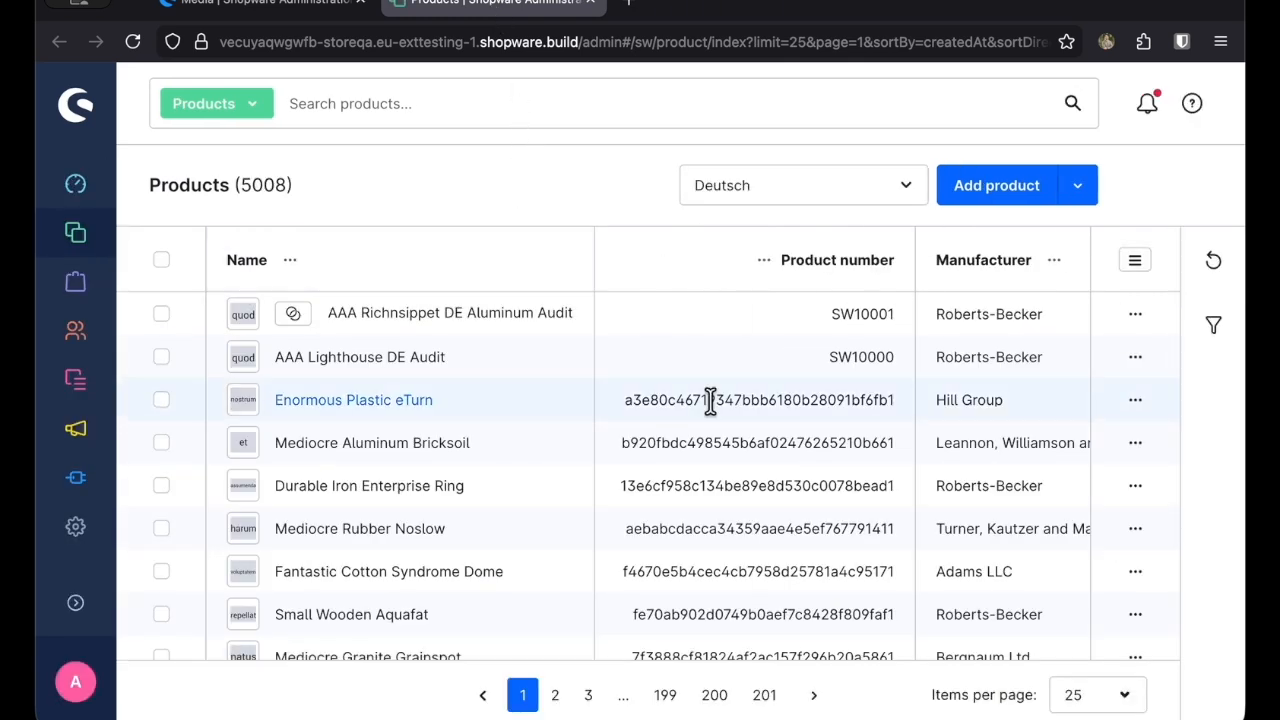
pyautogui.moveTo(832, 322); pyautogui.dragTo(906, 325)
pyautogui.hotkey('ctrl', 'c')
pyautogui.click(288, 4)
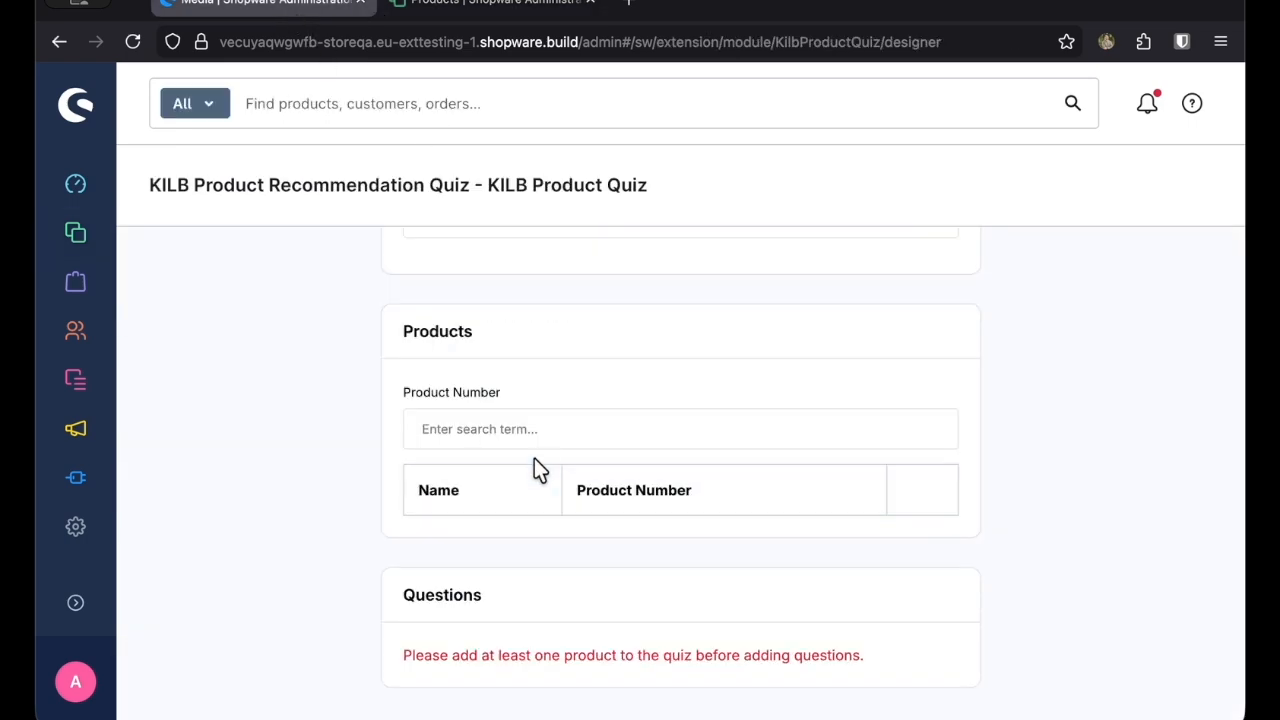
# Enter the copied product number SW10001 in the quiz's product search and add the matching product to the quiz.
pyautogui.click(537, 430)
pyautogui.hotkey('ctrl', 'v')
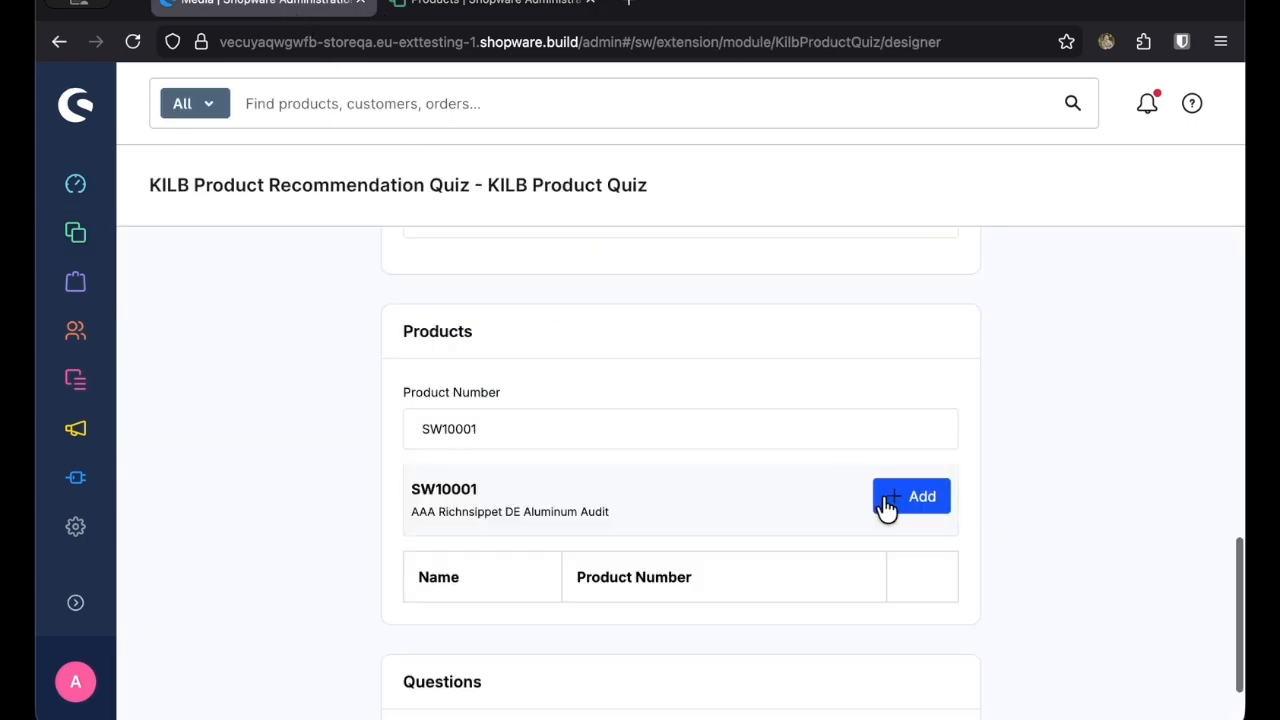
pyautogui.click(886, 508)
# Copy the product number SW10000 from the store's product list and add that product to the quiz.
pyautogui.click(469, 12)
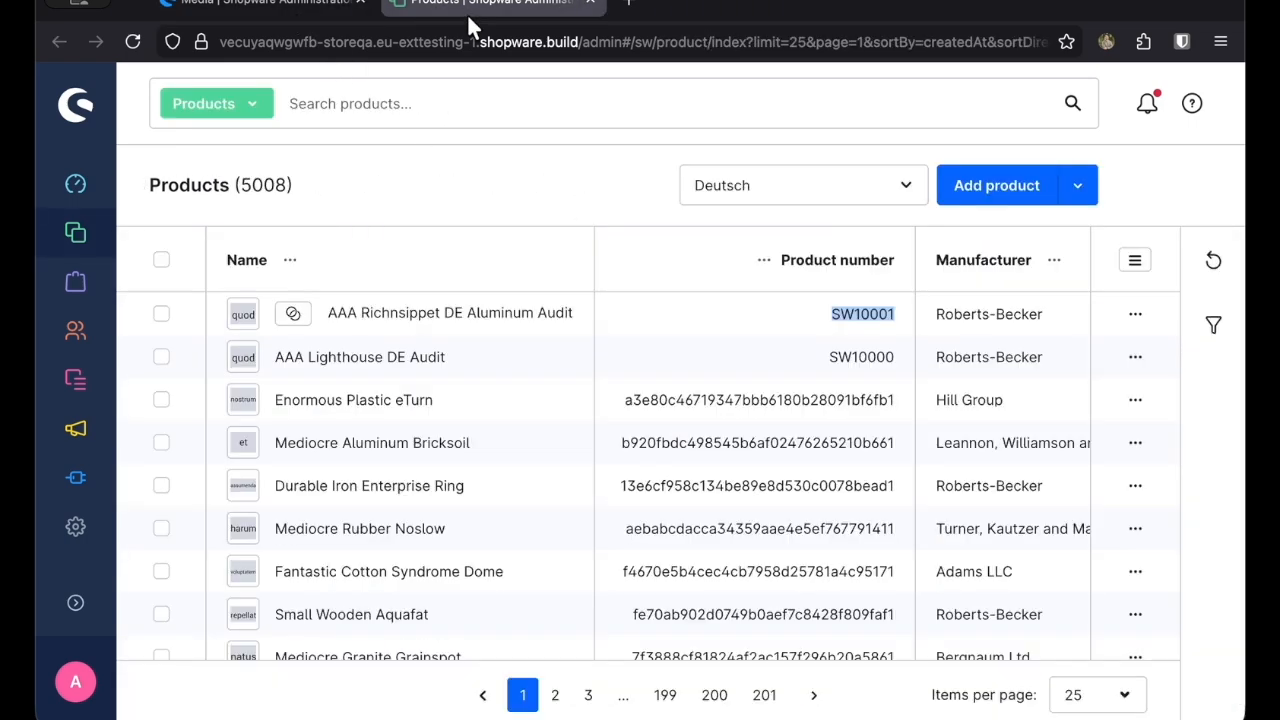
pyautogui.moveTo(838, 358); pyautogui.dragTo(808, 355)
pyautogui.hotkey('ctrl', 'c')
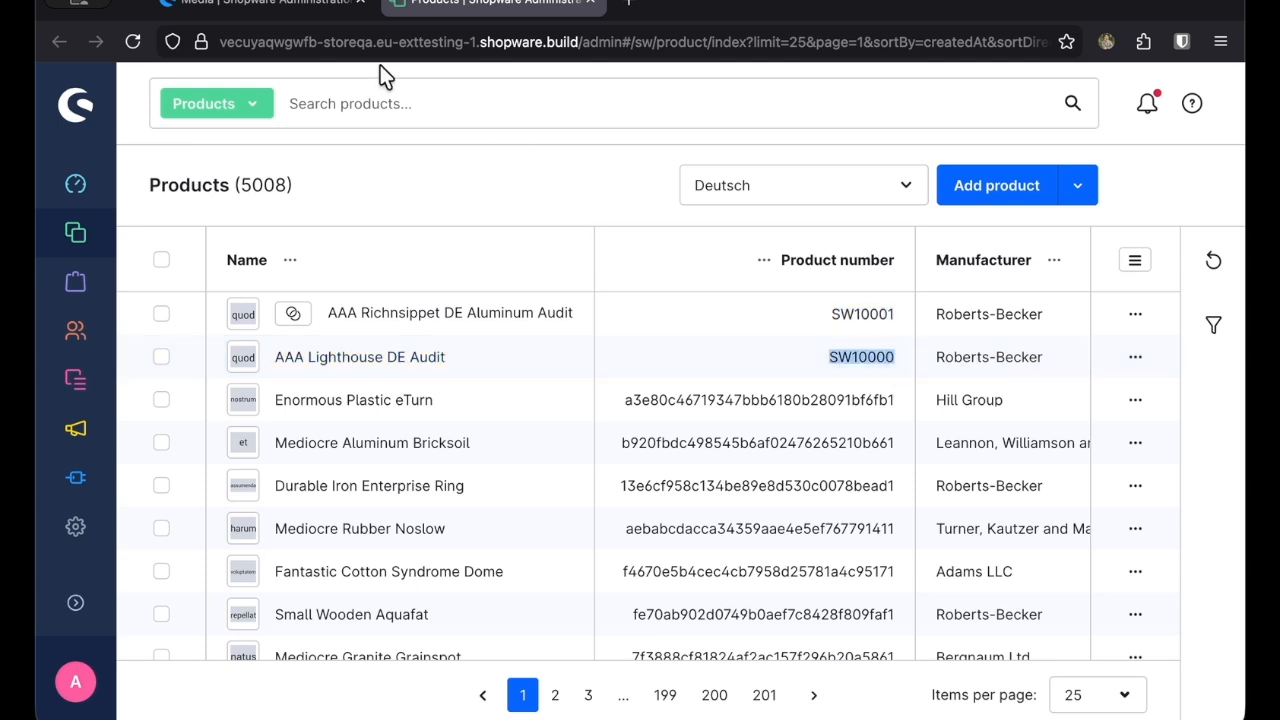
pyautogui.click(262, 5)
pyautogui.doubleClick(711, 422)
pyautogui.hotkey('ctrl', 'v')
pyautogui.click(884, 490)
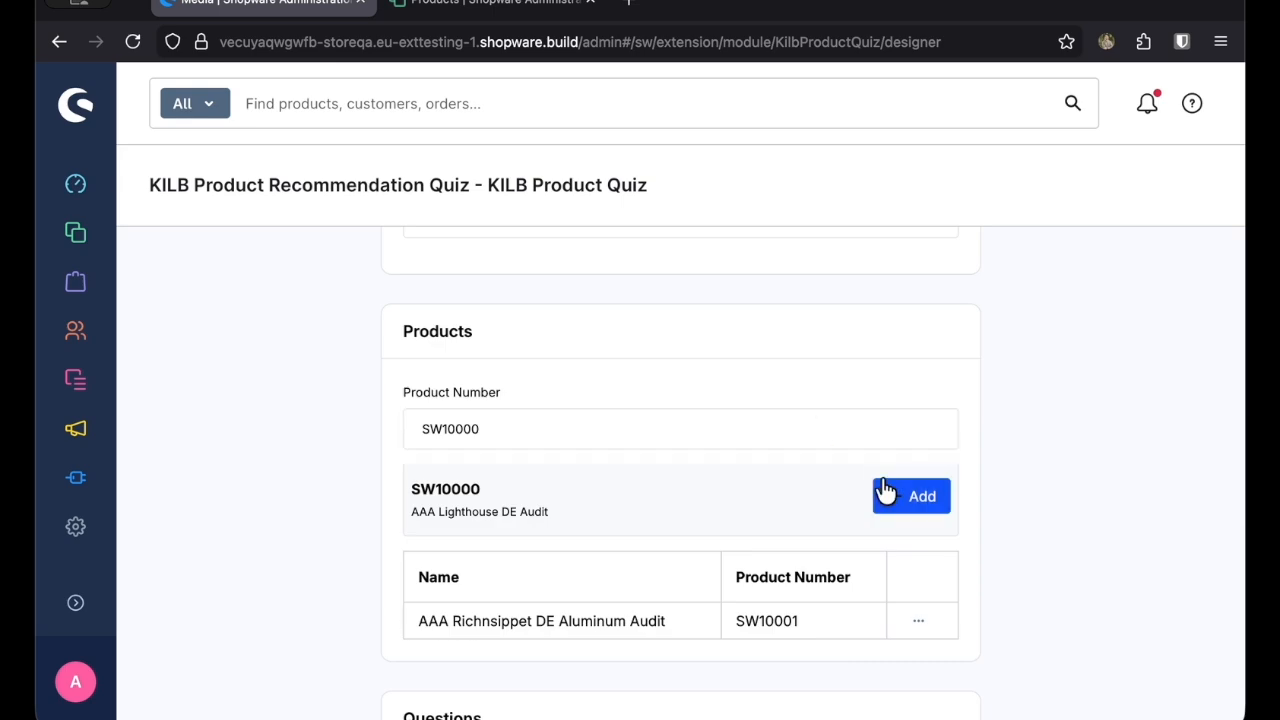
# Copy the Fantastic Cotton Syndrome Dome's product number f4670e5b4cec4cb7958d25781a4c95171 from the product list and add that product to the quiz.
pyautogui.click(477, 5)
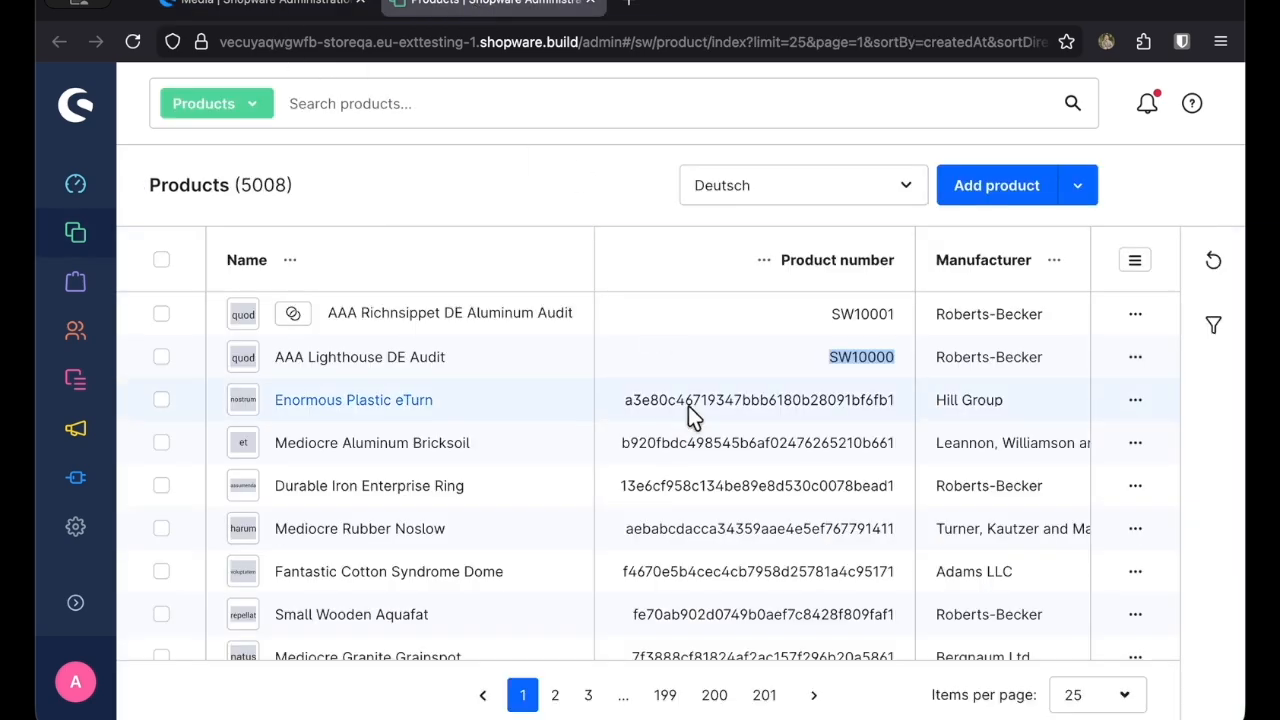
pyautogui.scroll(-3, 688, 406)
pyautogui.moveTo(621, 378); pyautogui.dragTo(932, 379)
pyautogui.hotkey('ctrl', 'c')
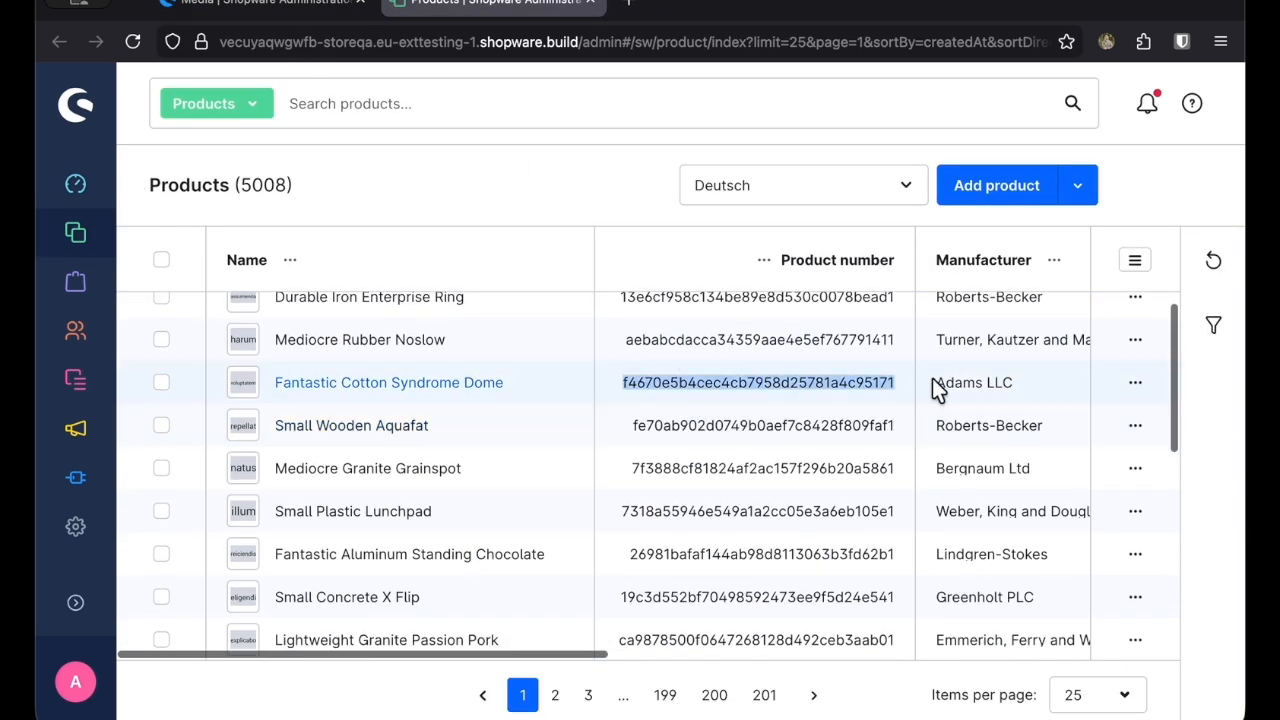
pyautogui.click(262, 3)
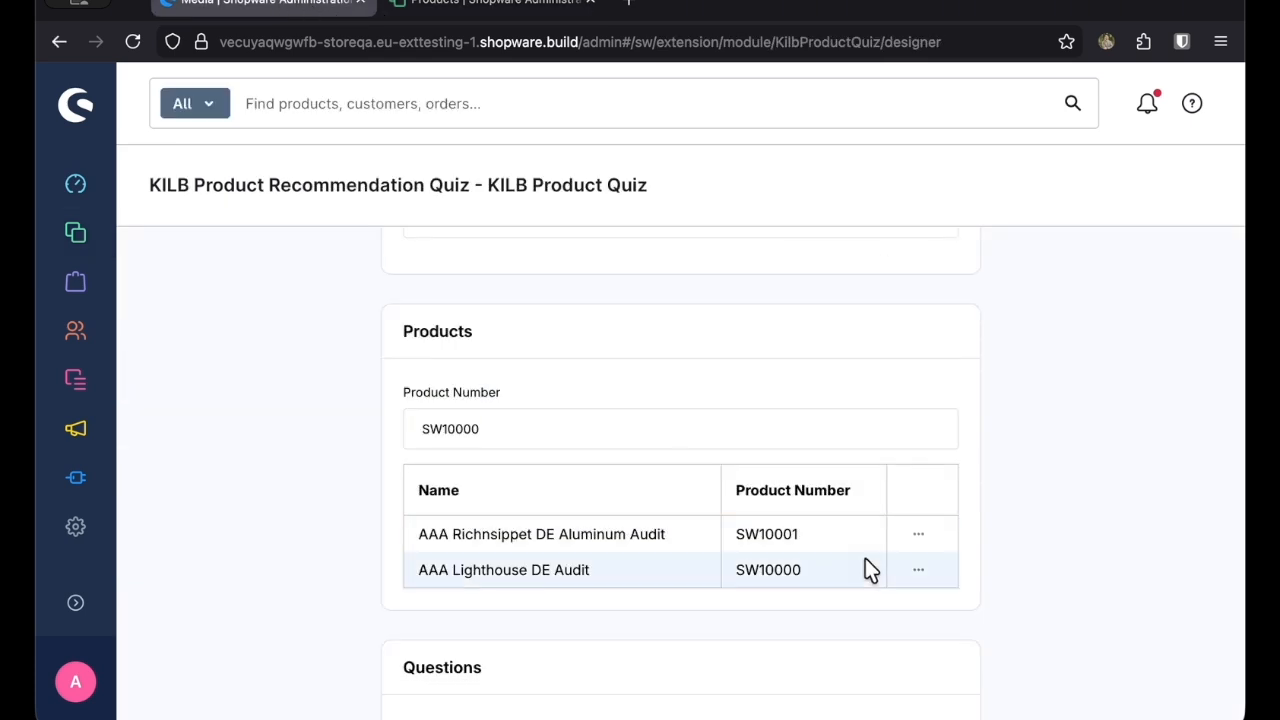
pyautogui.tripleClick(616, 414)
pyautogui.hotkey('ctrl', 'v')
pyautogui.press('BackSpace')
pyautogui.press('Home')
pyautogui.press('Delete')
pyautogui.click(902, 492)
# Save the Hair Care Quiz with its added products.
pyautogui.scroll(-3, 995, 497)
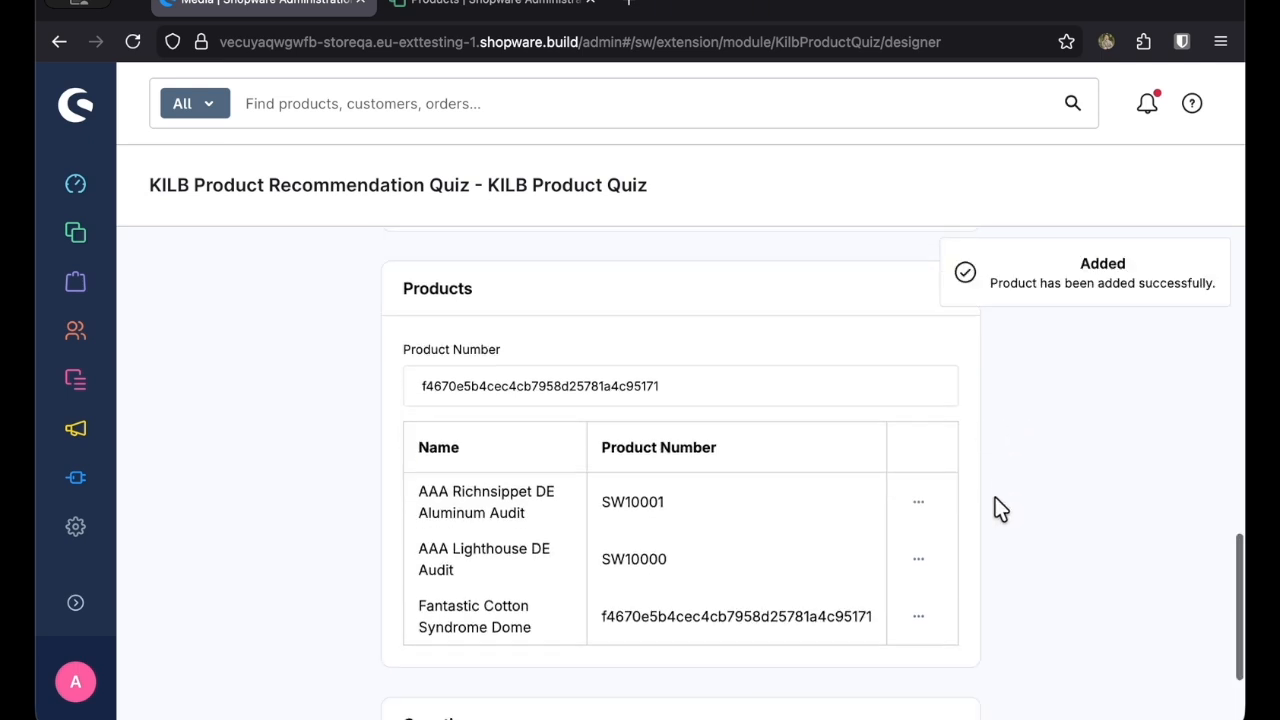
pyautogui.scroll(5, 1001, 478)
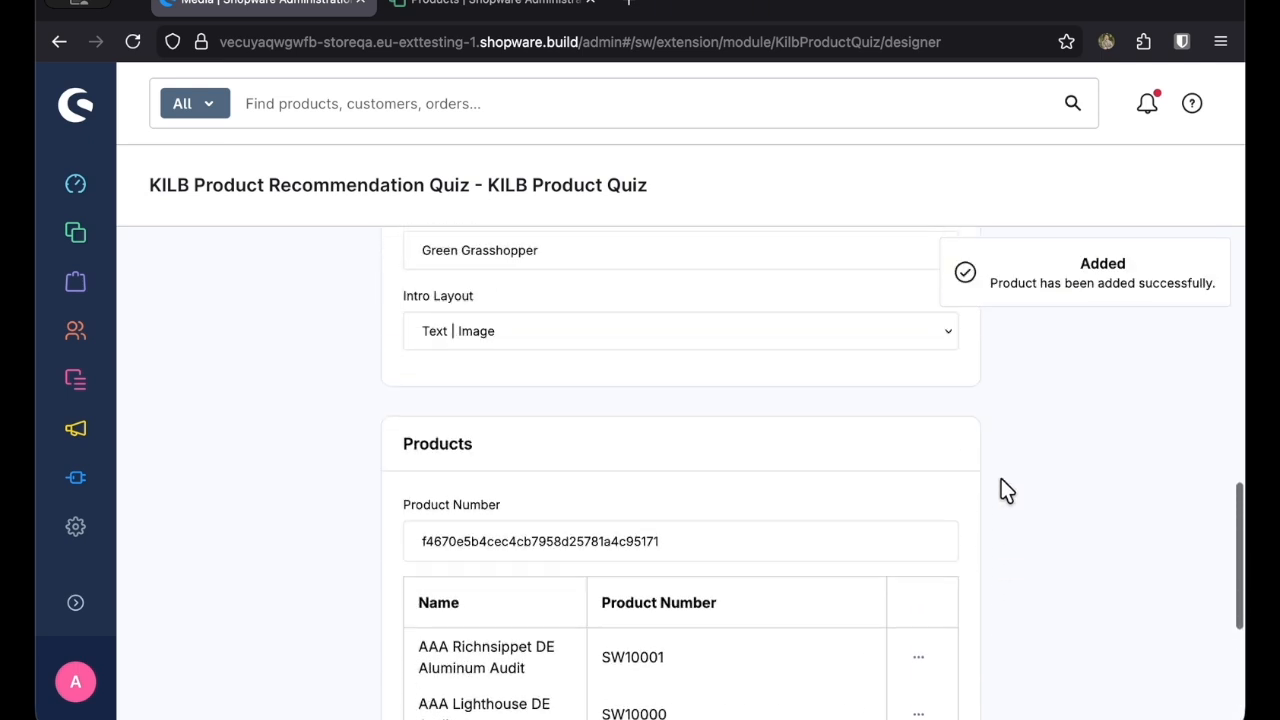
pyautogui.scroll(10, 1001, 420)
pyautogui.click(1050, 258)
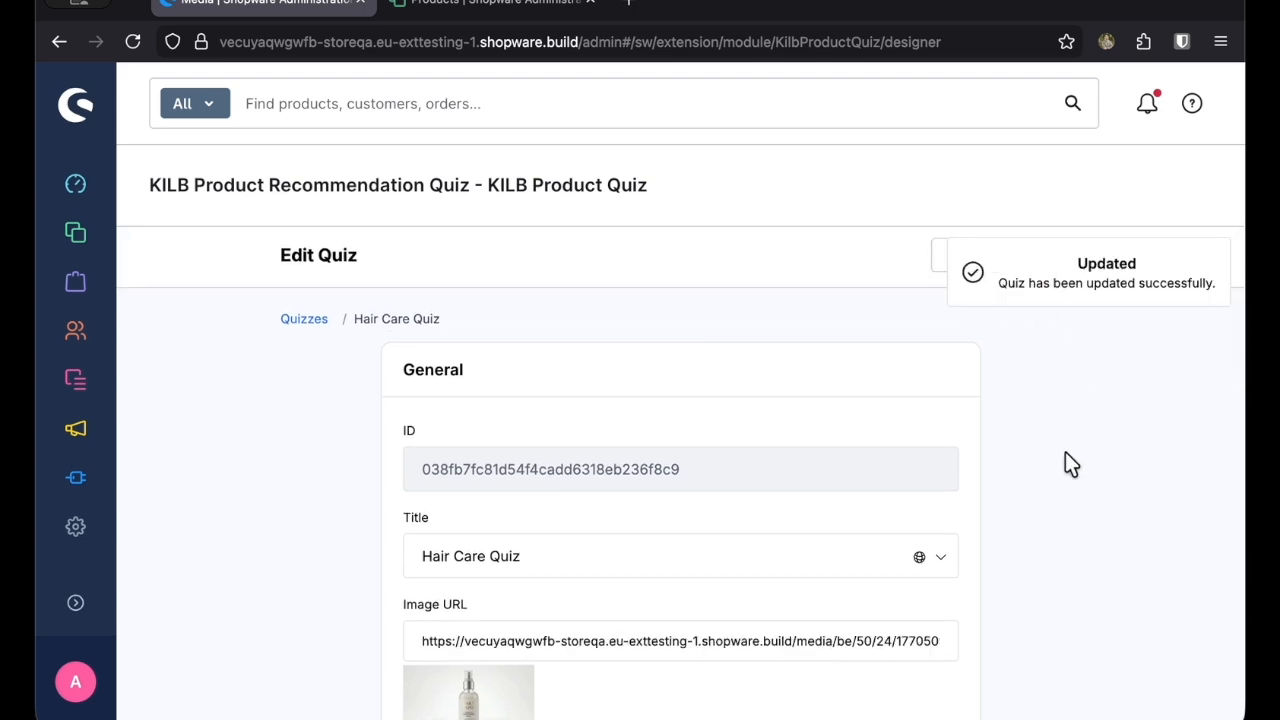
pyautogui.scroll(-10, 1065, 455)
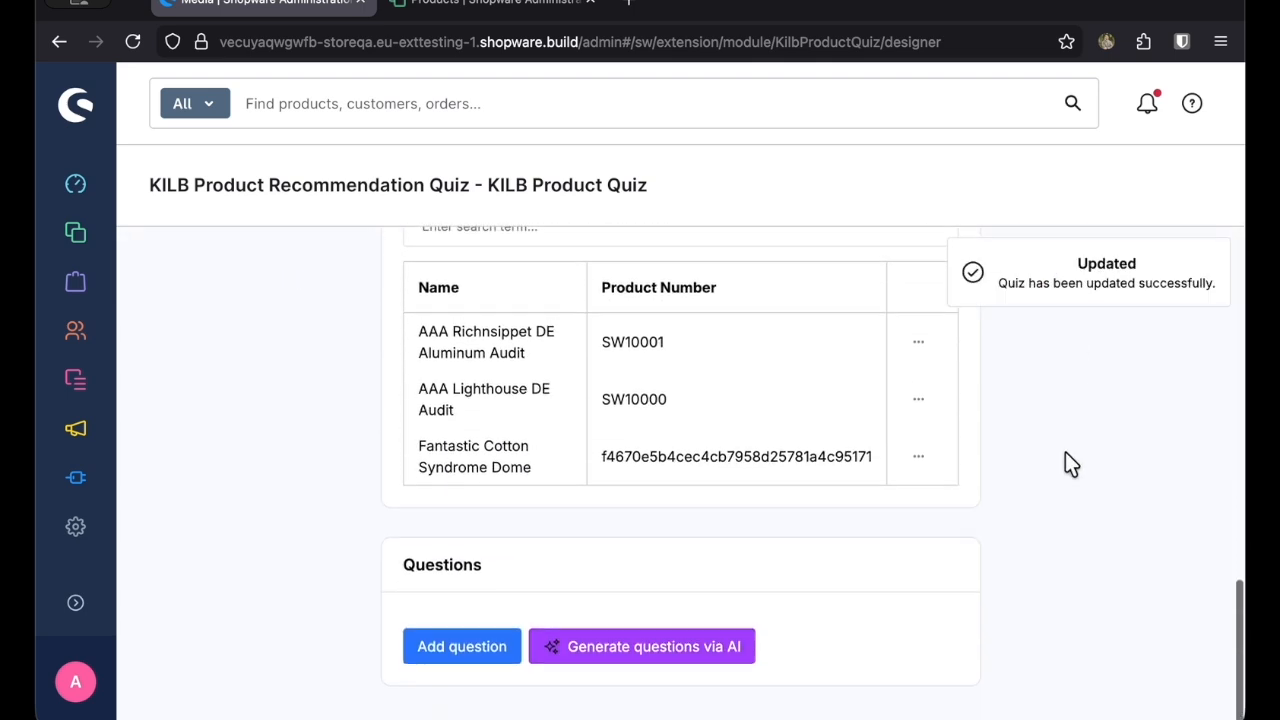
pyautogui.click(457, 656)
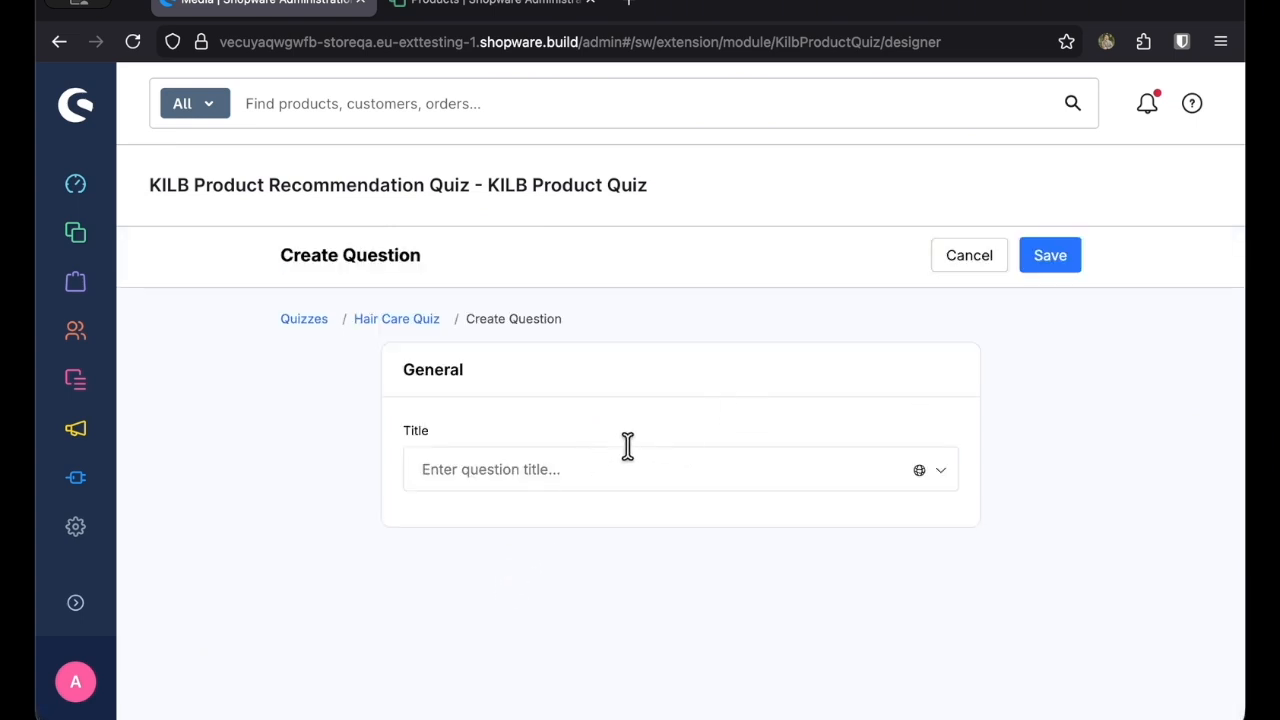
pyautogui.click(965, 278)
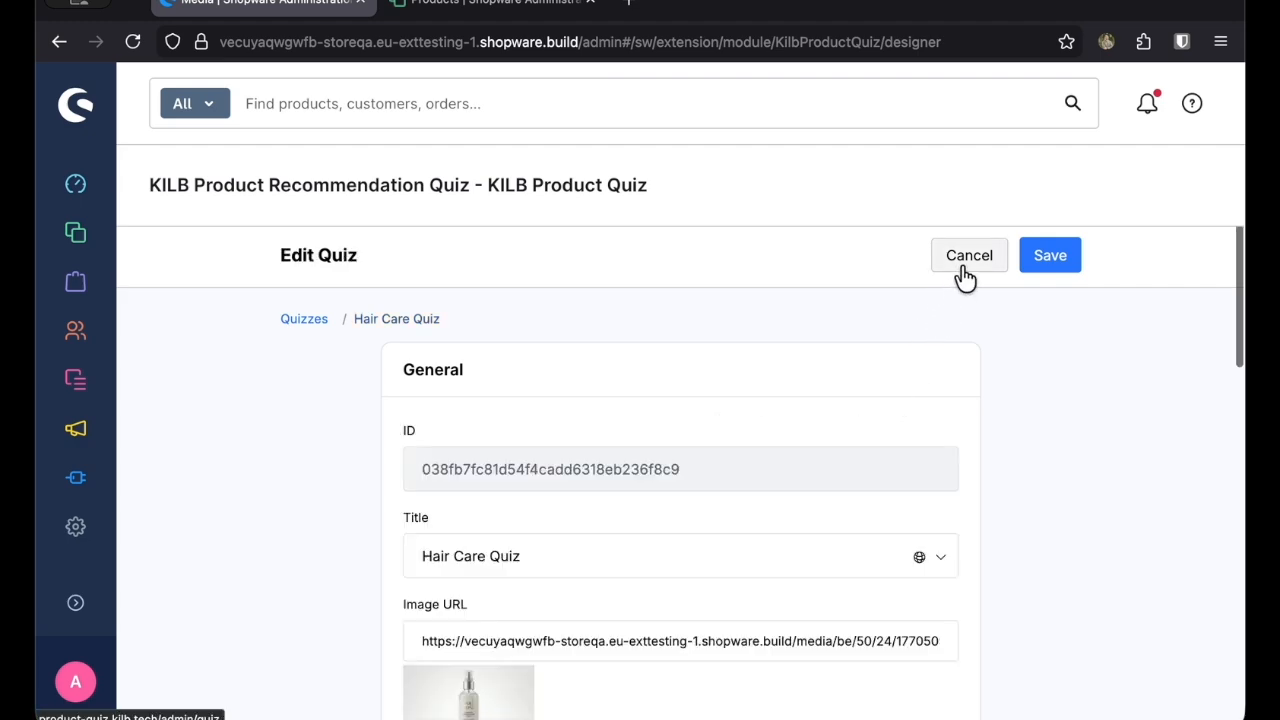
# Generate the quiz's questions via AI and look through the resulting question list.
pyautogui.scroll(-15, 943, 463)
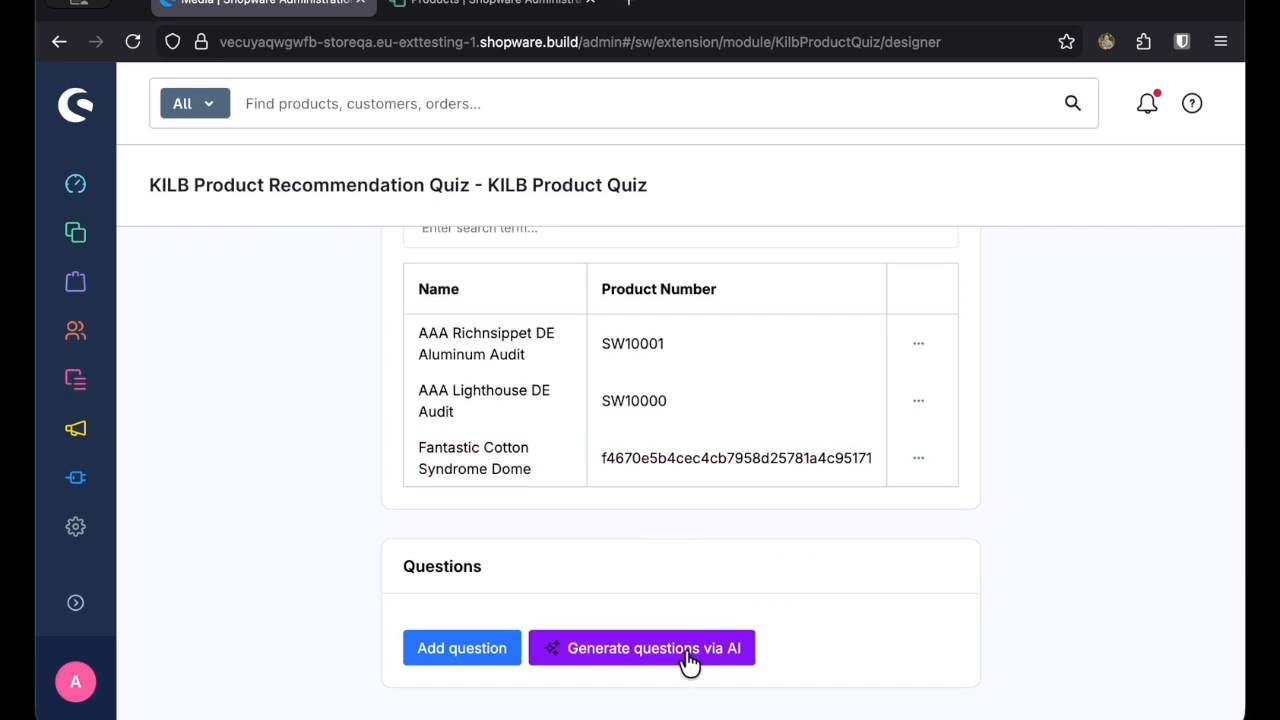
pyautogui.click(686, 652)
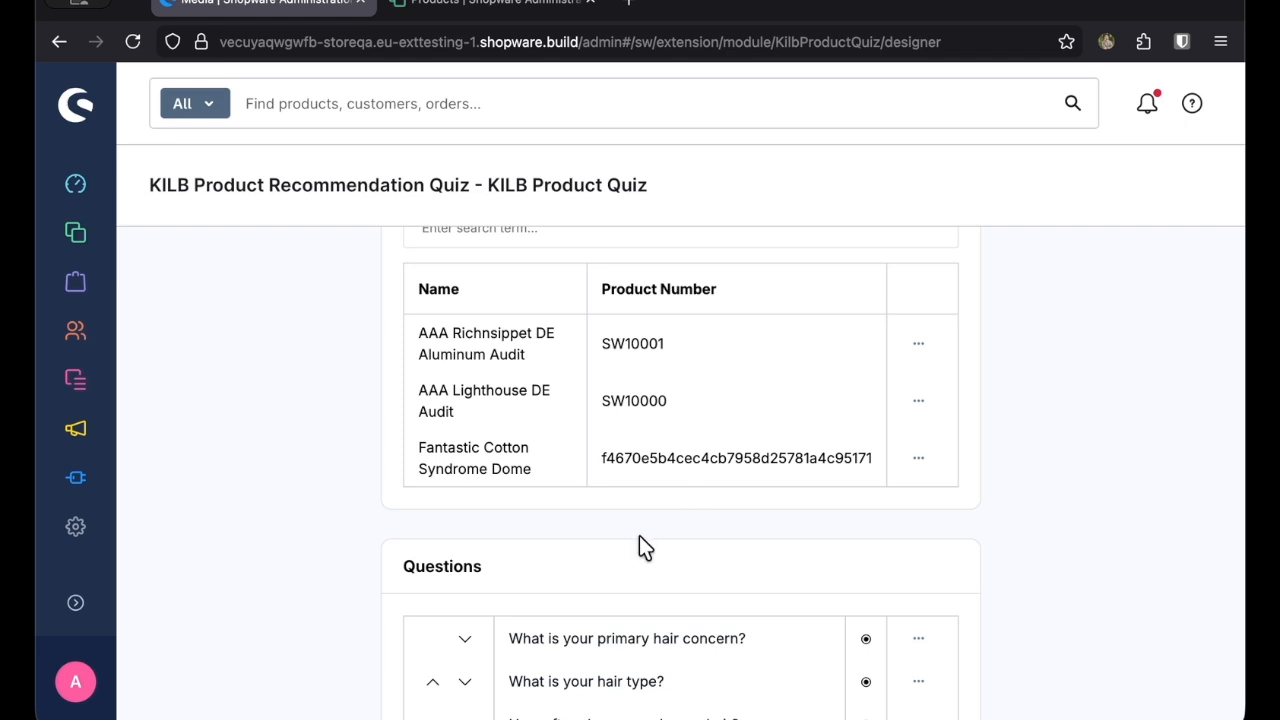
pyautogui.scroll(-6, 639, 535)
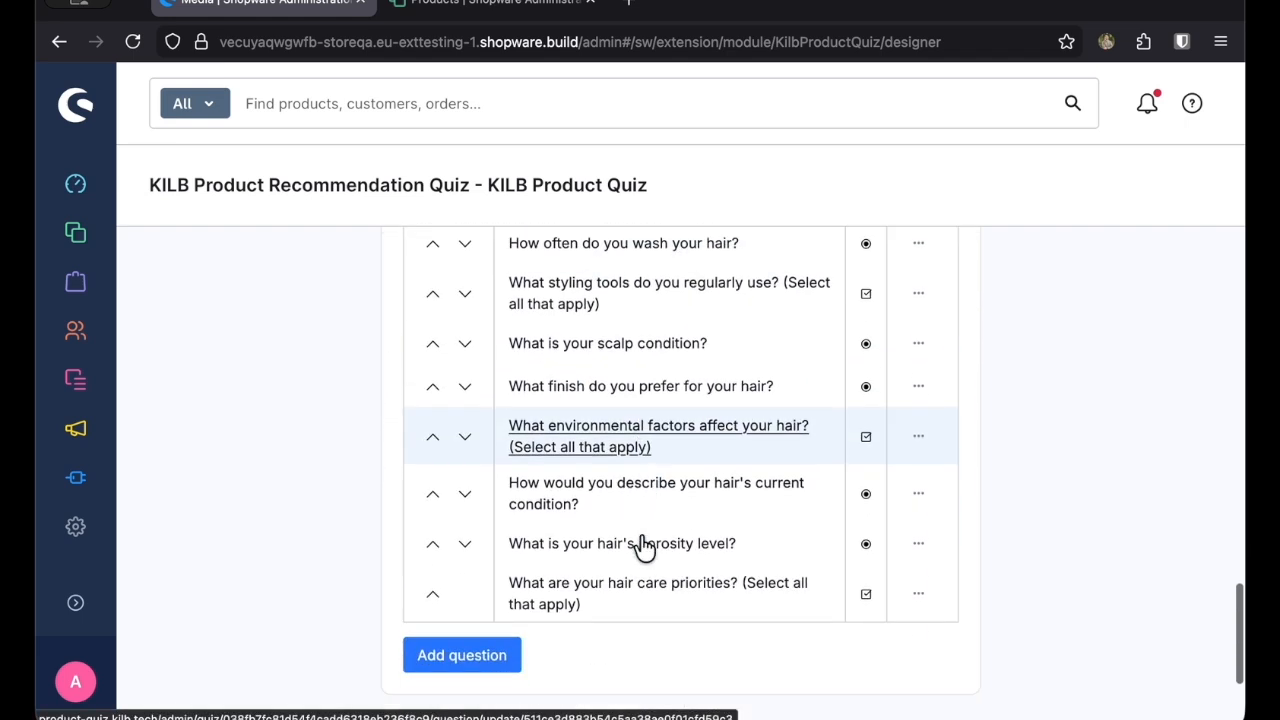
pyautogui.scroll(3, 639, 535)
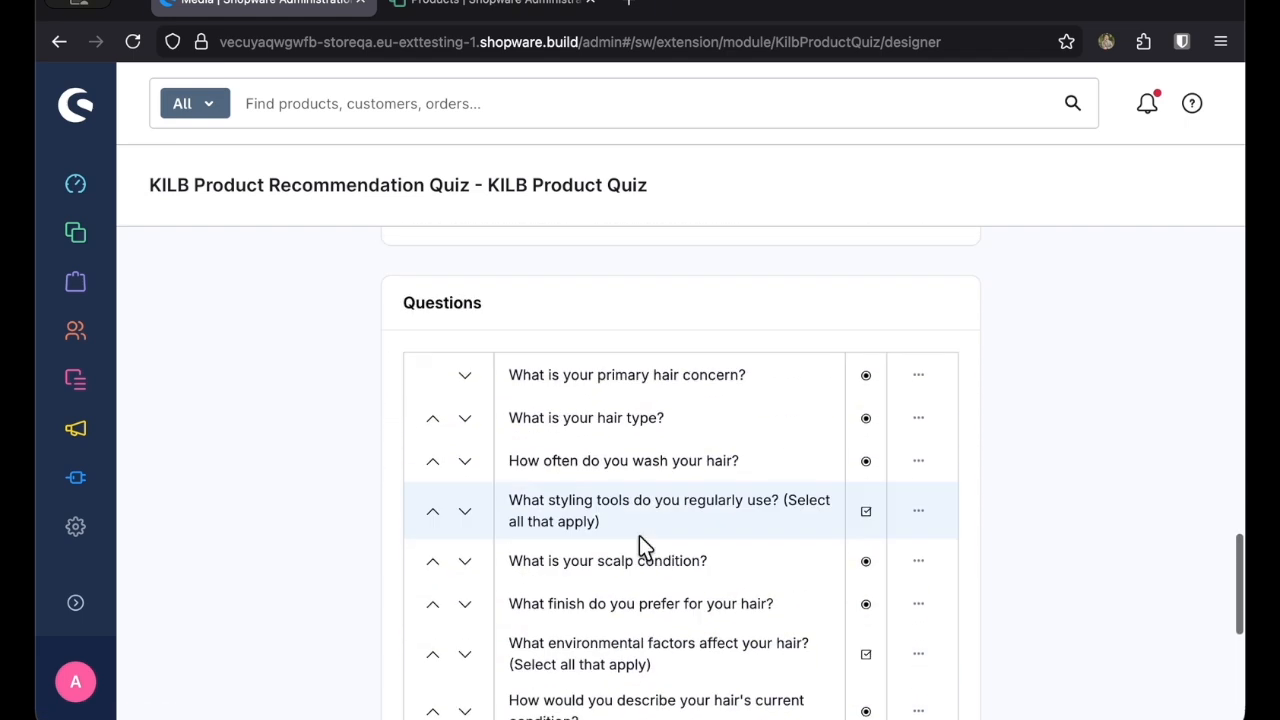
pyautogui.scroll(4, 639, 535)
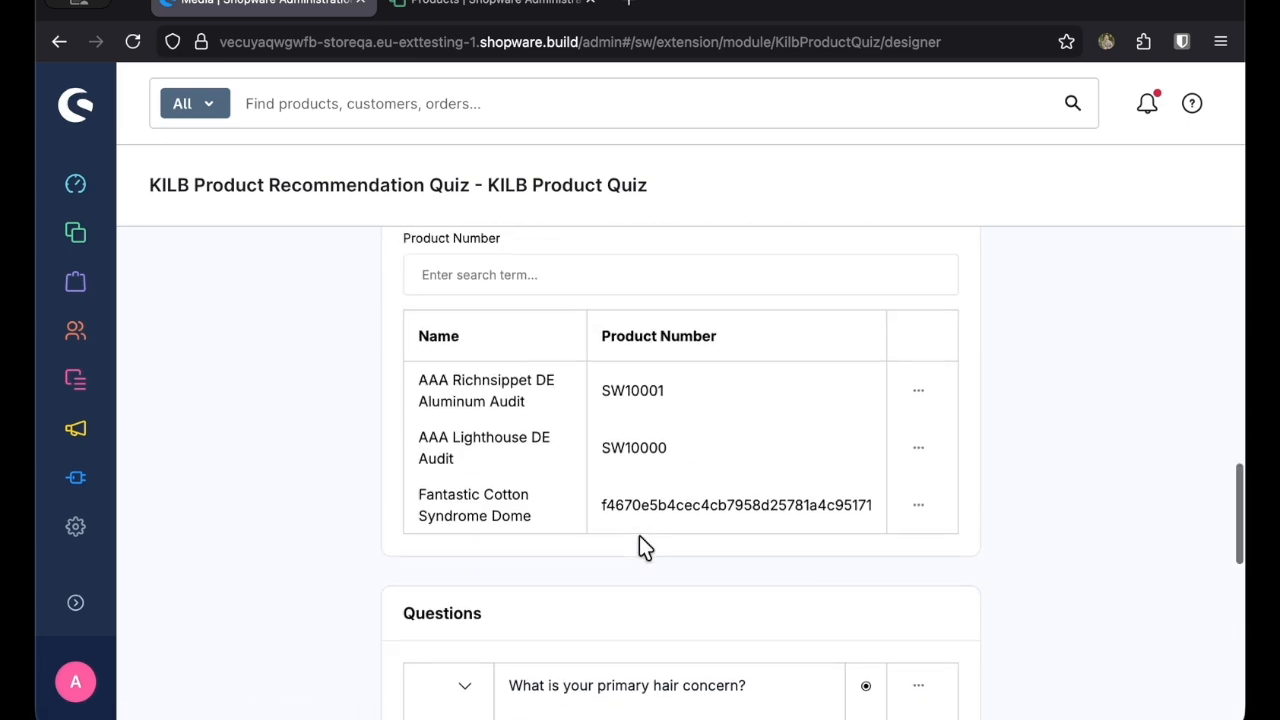
pyautogui.scroll(-6, 643, 545)
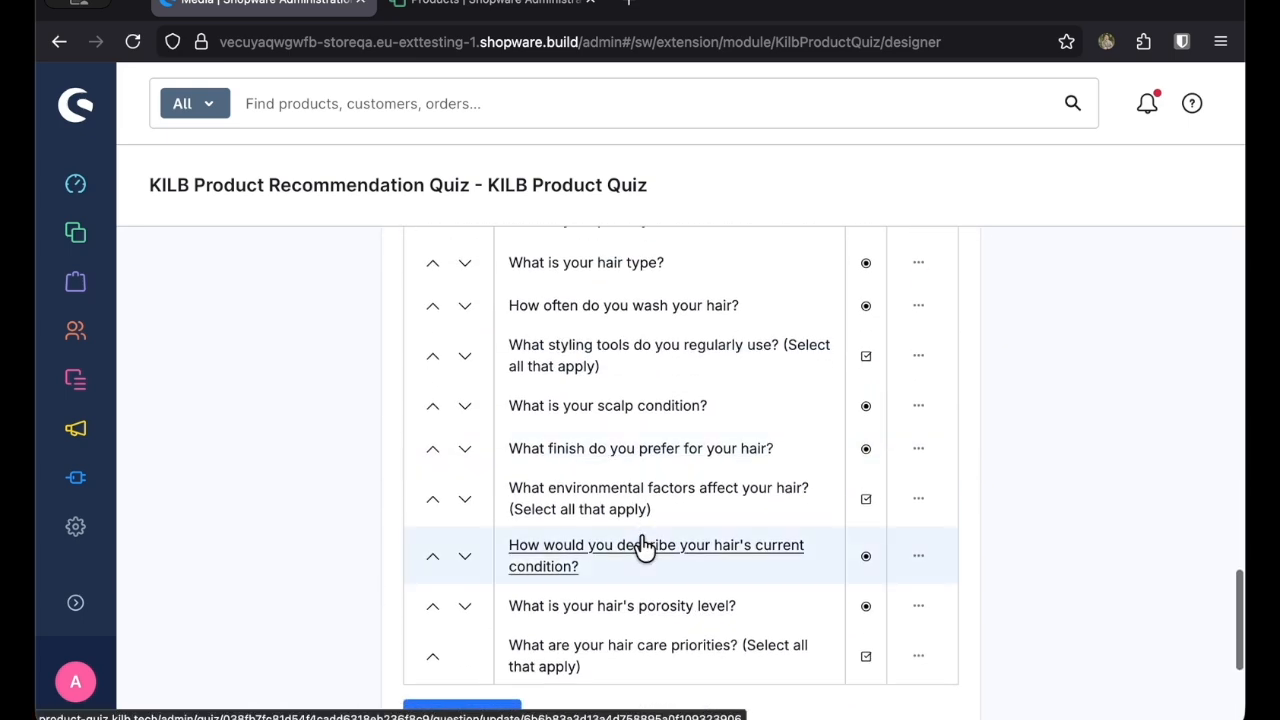
pyautogui.scroll(4, 645, 547)
# Examine the de-DE and en-GB translation fields of the quiz's intro text, leave them empty and collapse them again.
pyautogui.scroll(10, 737, 517)
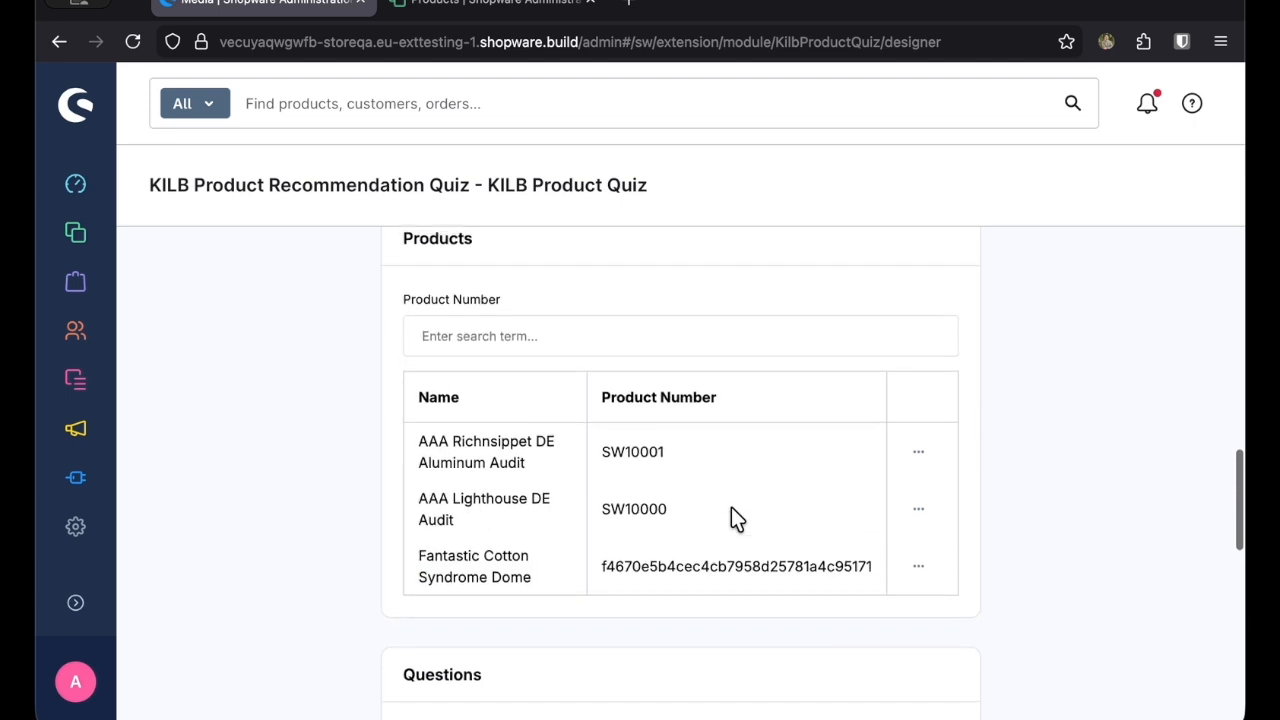
pyautogui.scroll(2, 790, 410)
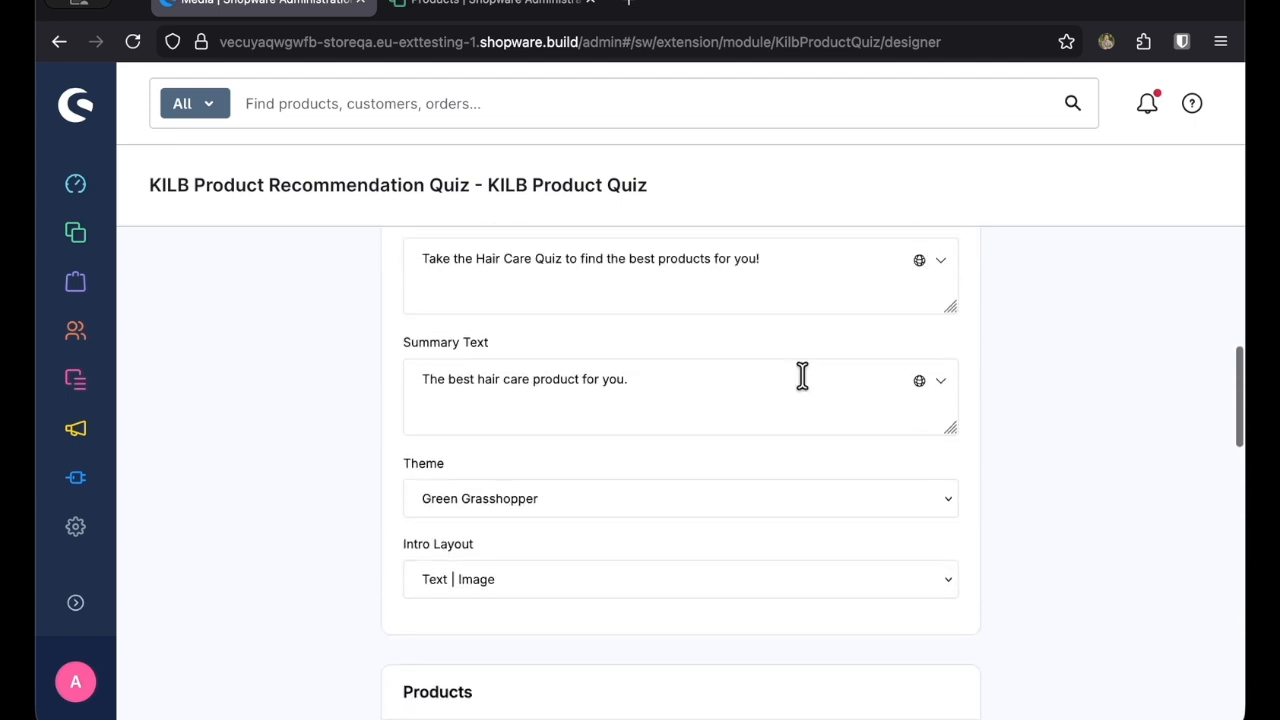
pyautogui.scroll(2, 910, 430)
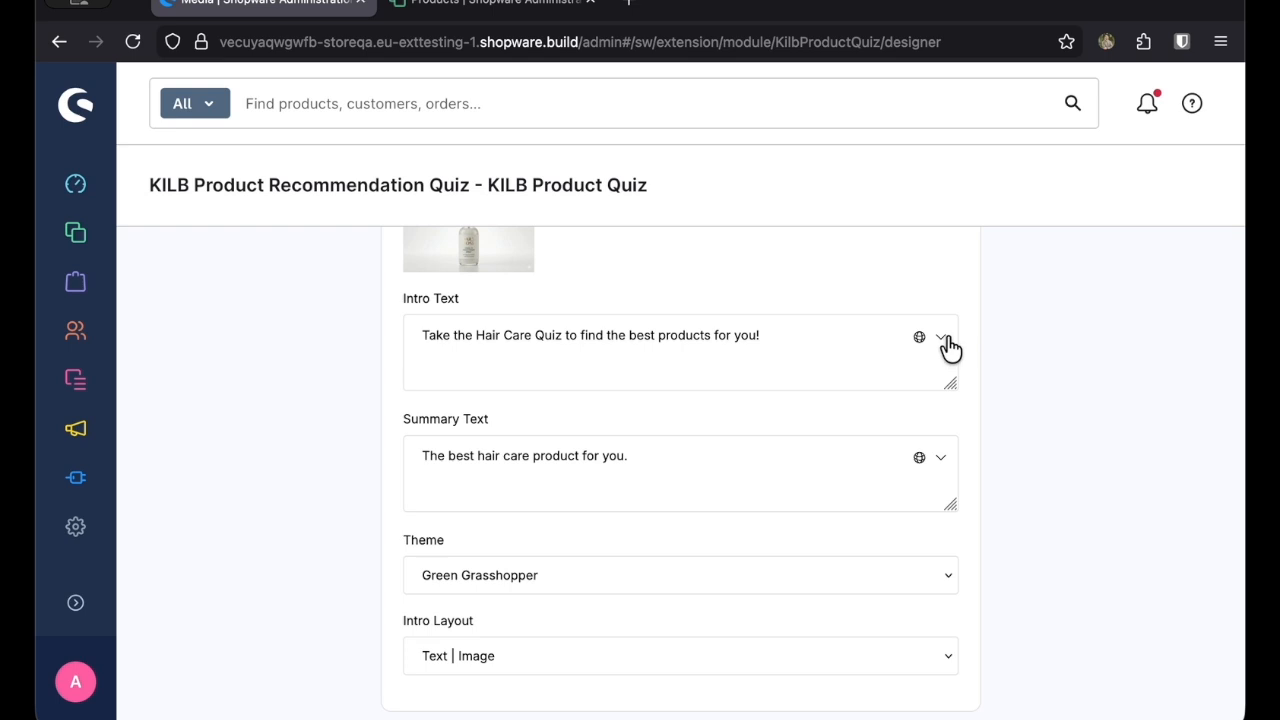
pyautogui.click(941, 337)
pyautogui.click(703, 486)
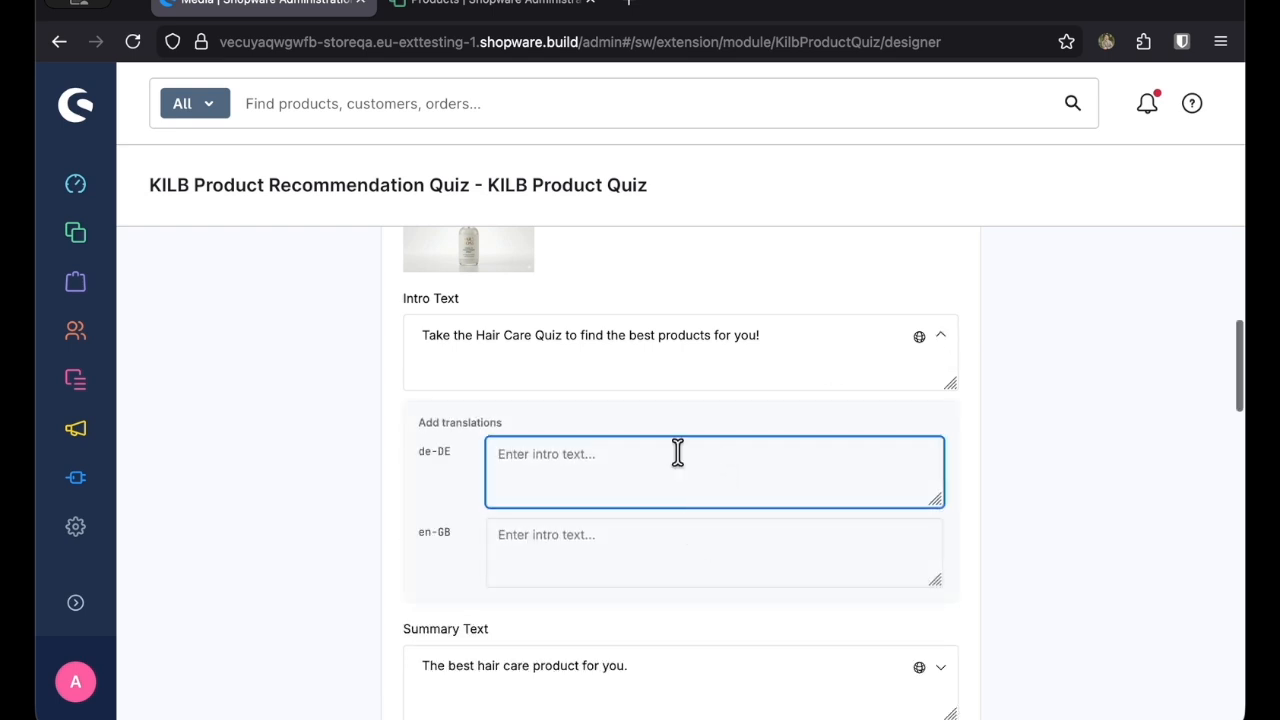
pyautogui.click(662, 519)
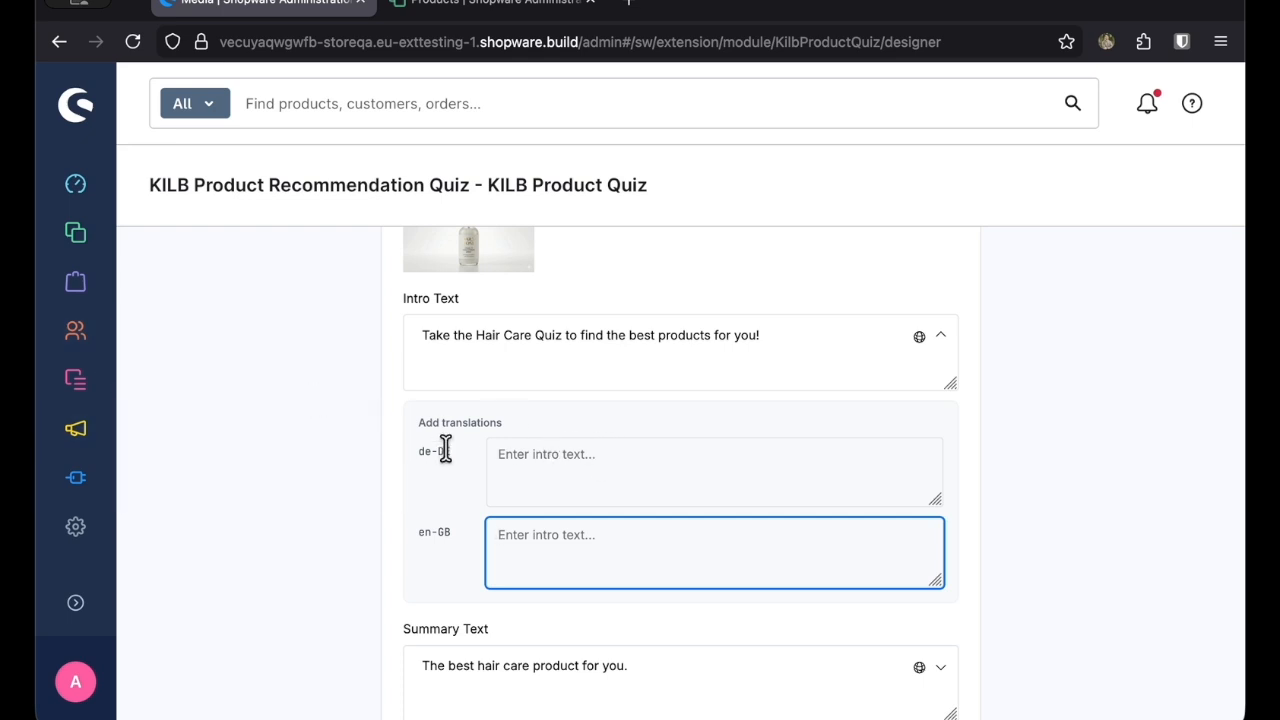
pyautogui.click(945, 348)
# Translate the quiz's missing content with AI.
pyautogui.scroll(-5, 1024, 625)
pyautogui.scroll(-10, 1025, 627)
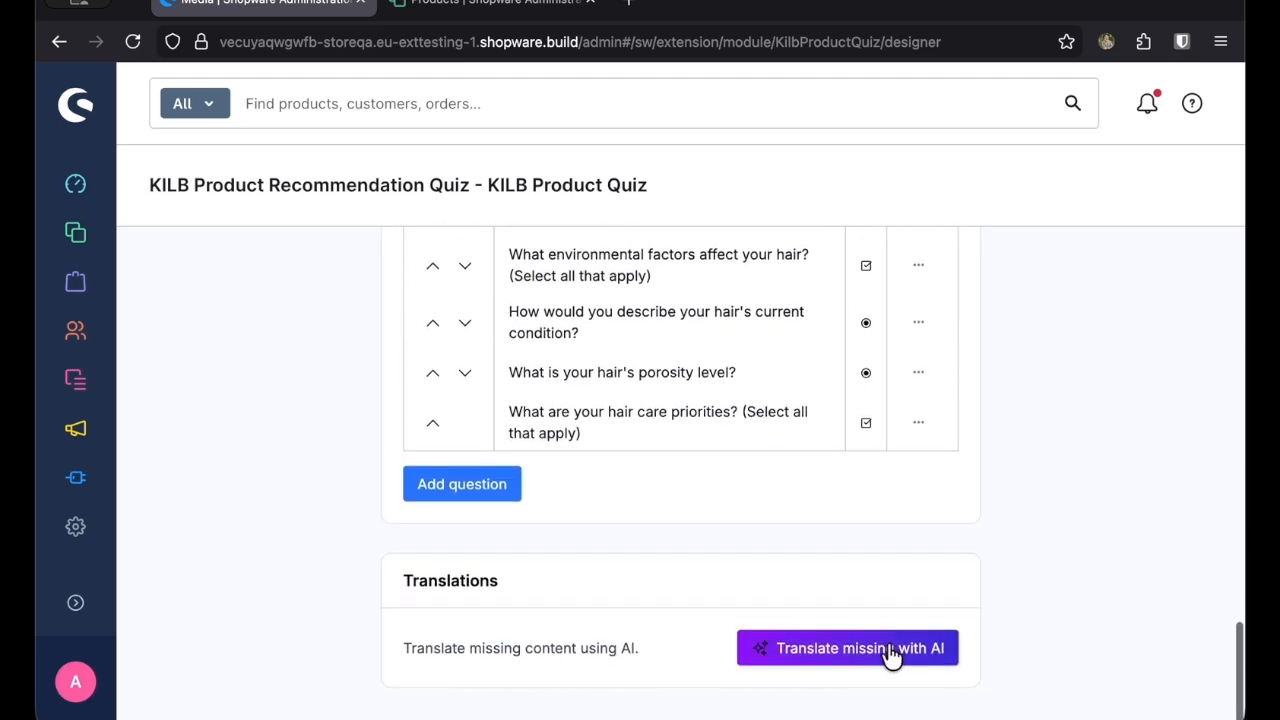
pyautogui.click(891, 650)
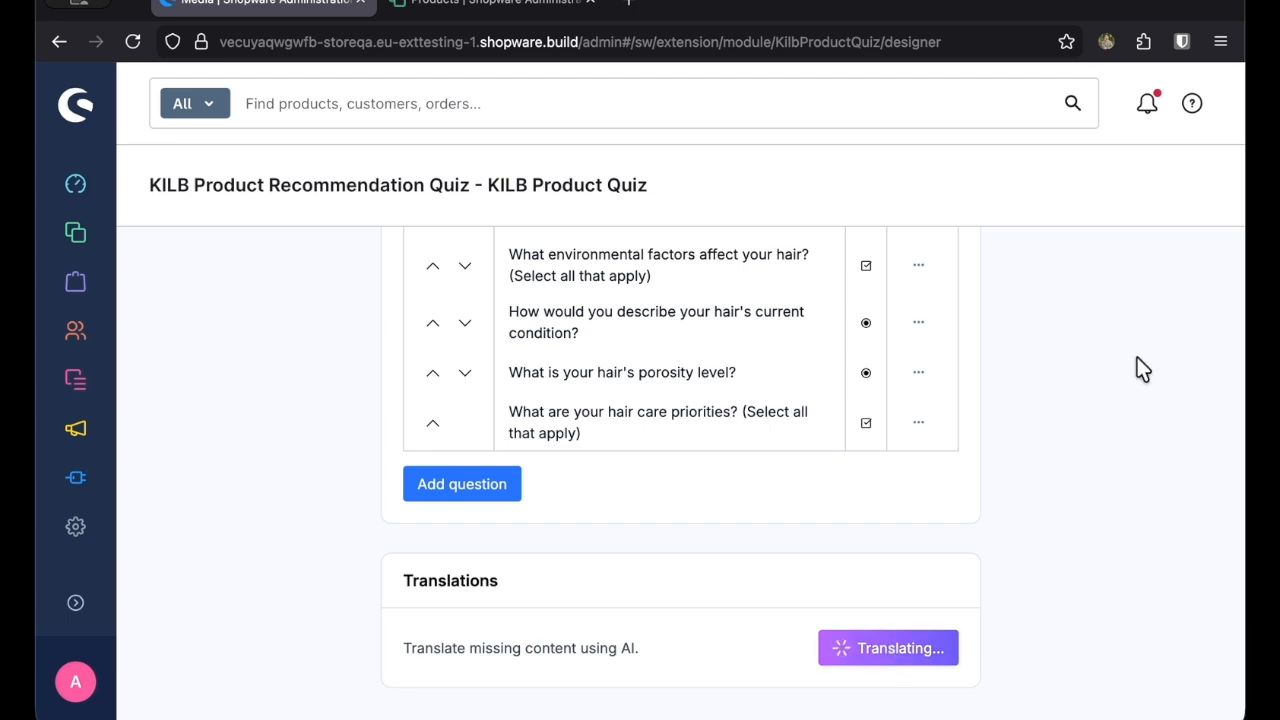
pyautogui.scroll(10, 1137, 369)
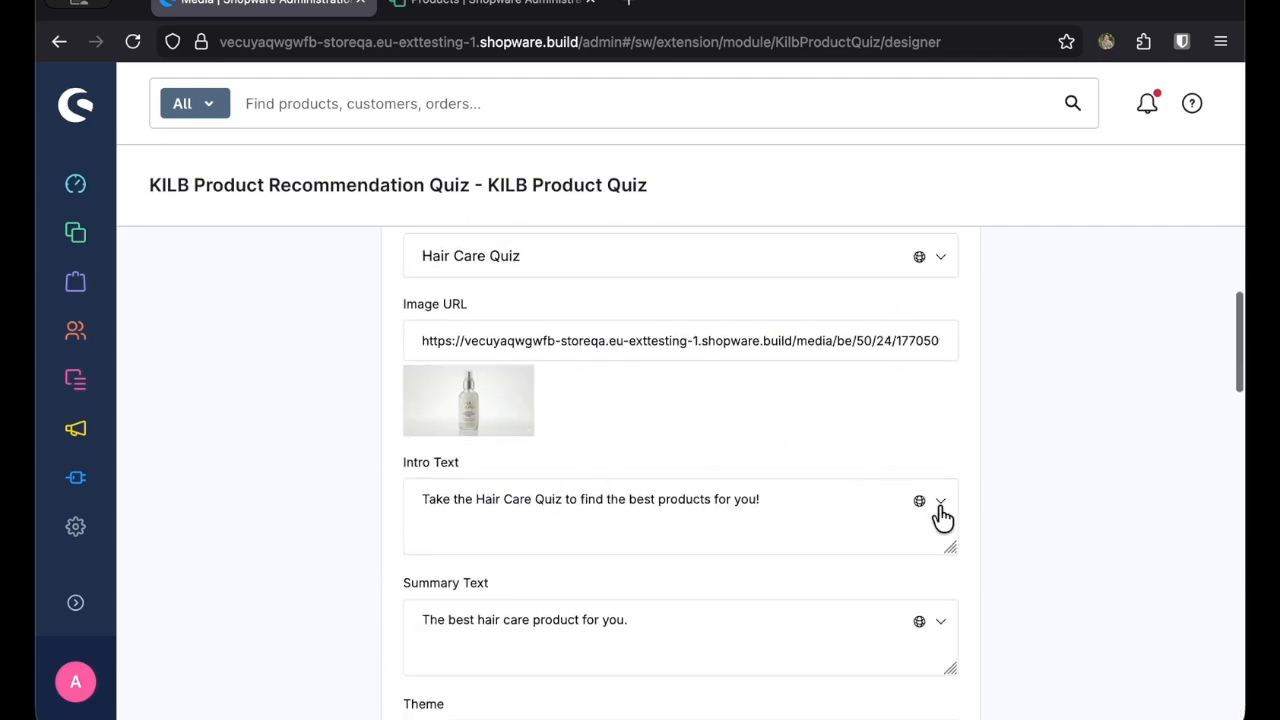
pyautogui.scroll(-10, 925, 530)
pyautogui.scroll(1, 811, 423)
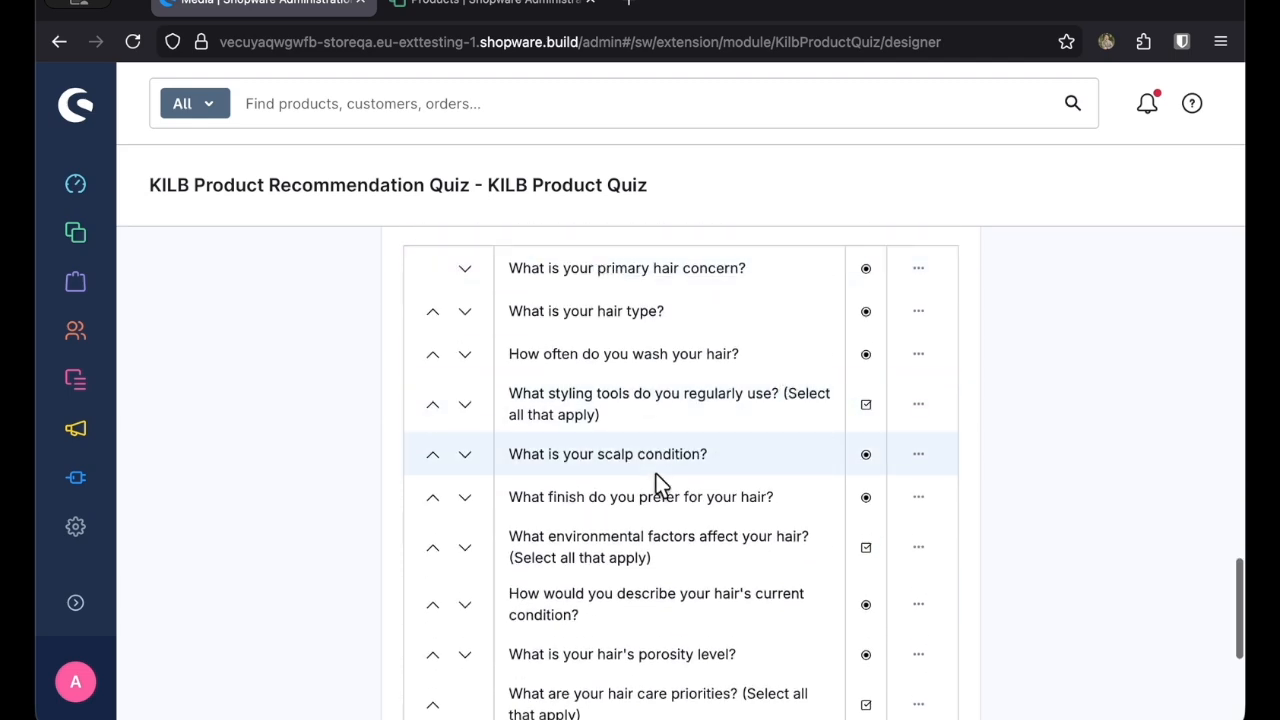
pyautogui.scroll(-5, 660, 474)
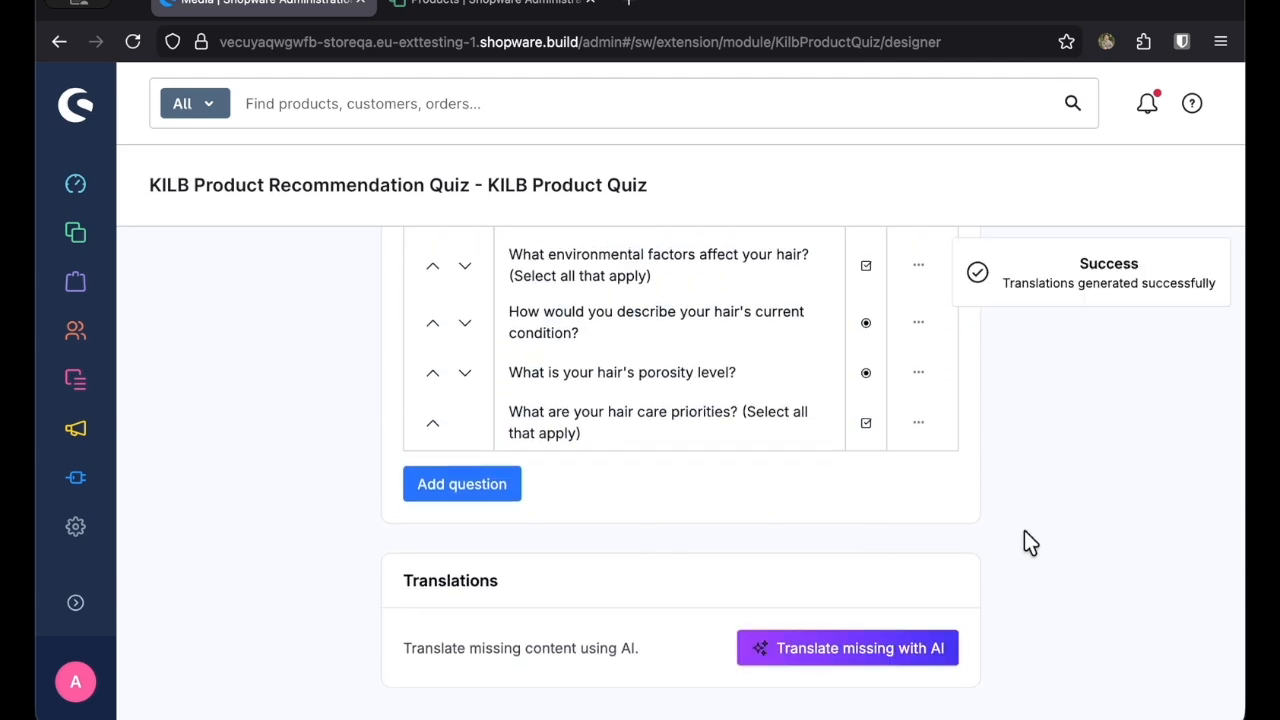
# Check the de-DE and en-GB translations of the quiz's summary text and collapse them again.
pyautogui.scroll(6, 1044, 520)
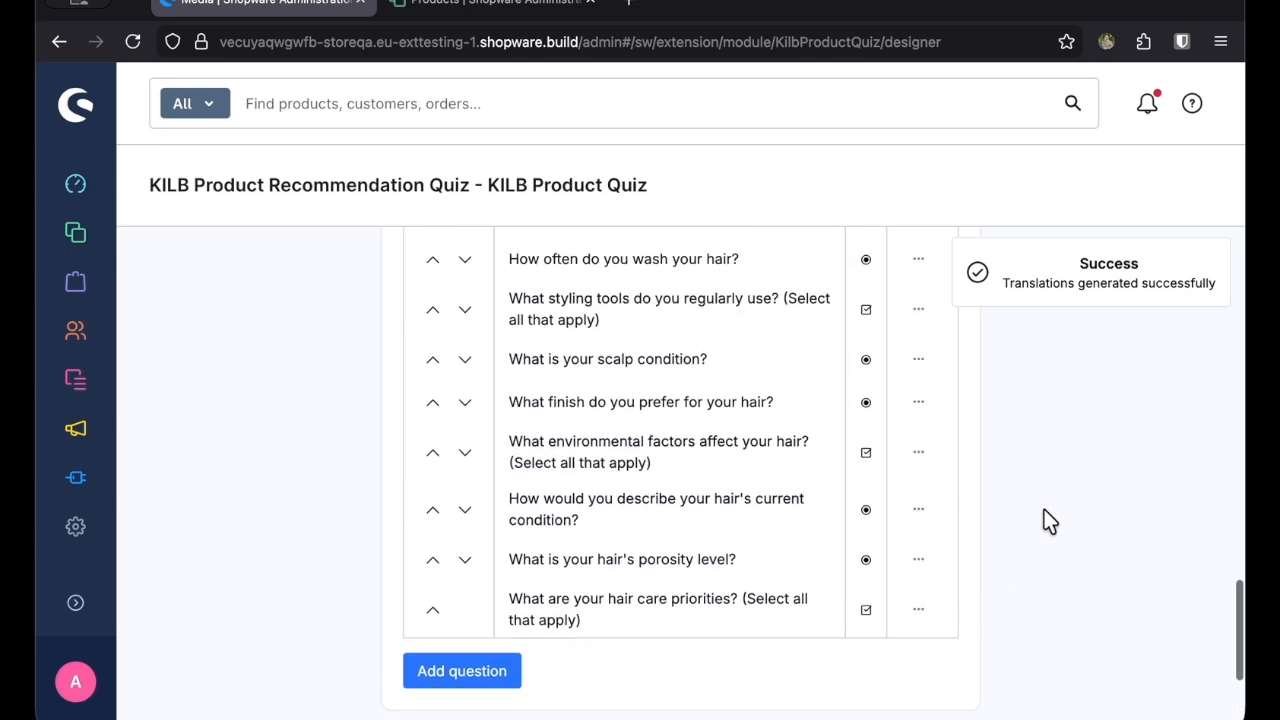
pyautogui.scroll(7, 1033, 378)
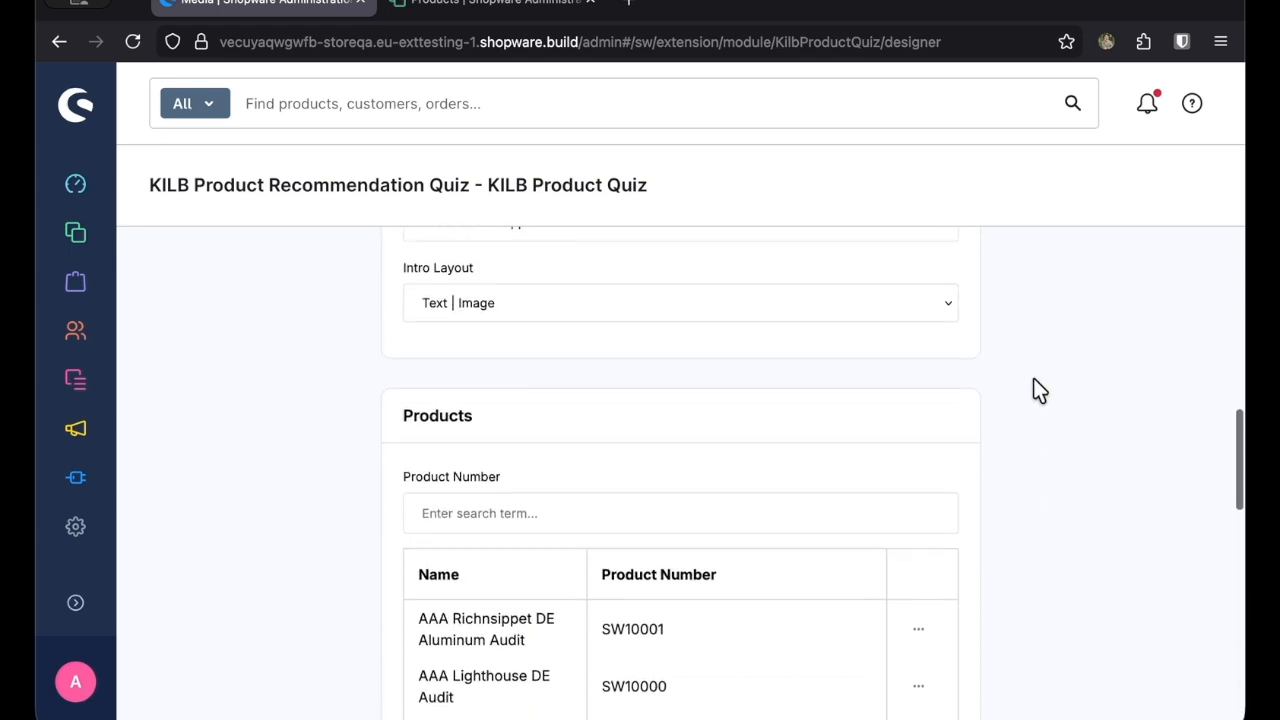
pyautogui.click(940, 369)
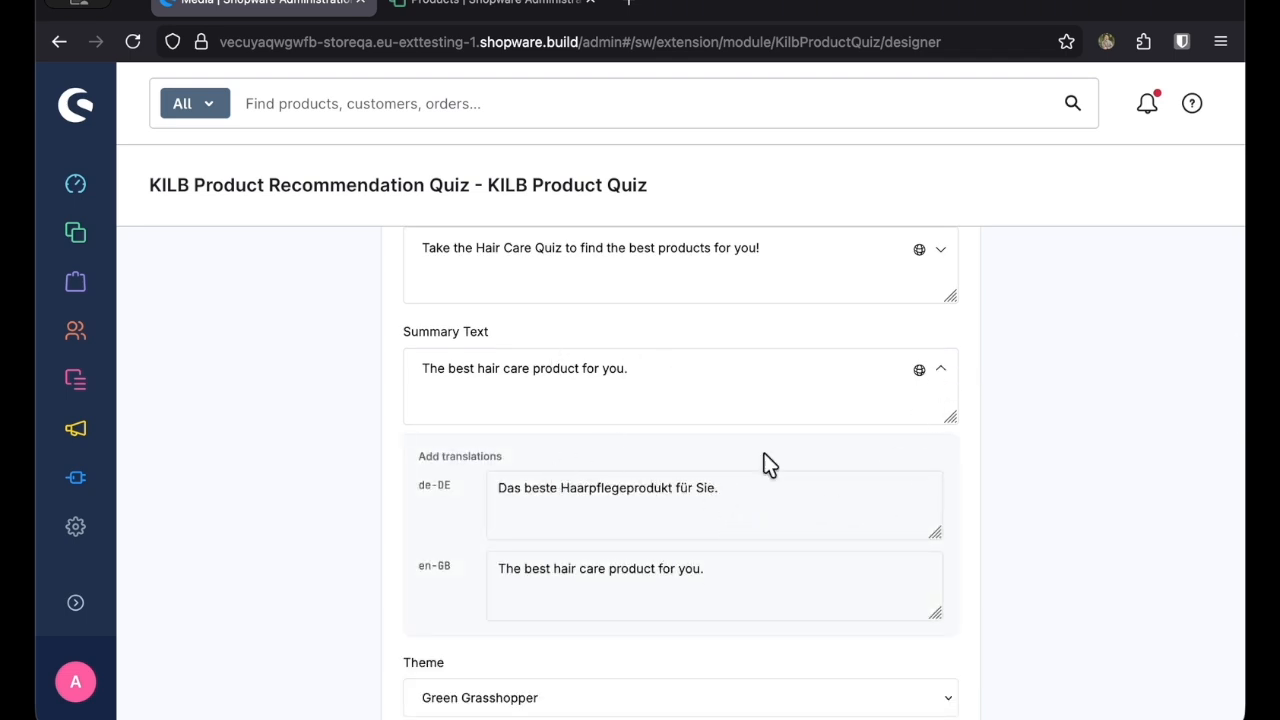
pyautogui.click(944, 372)
# Open the question "What is your primary hair concern?" and show the de-DE and en-GB translations of its title.
pyautogui.scroll(-5, 992, 600)
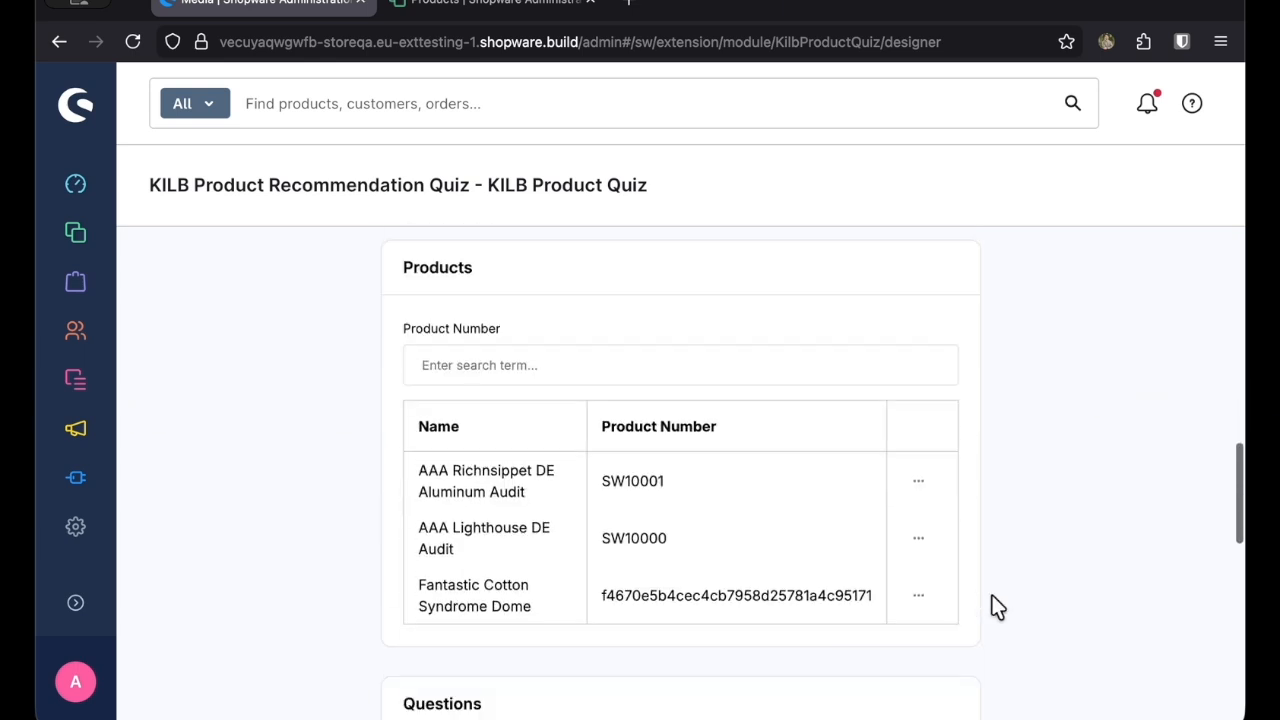
pyautogui.scroll(-3, 992, 597)
pyautogui.click(645, 512)
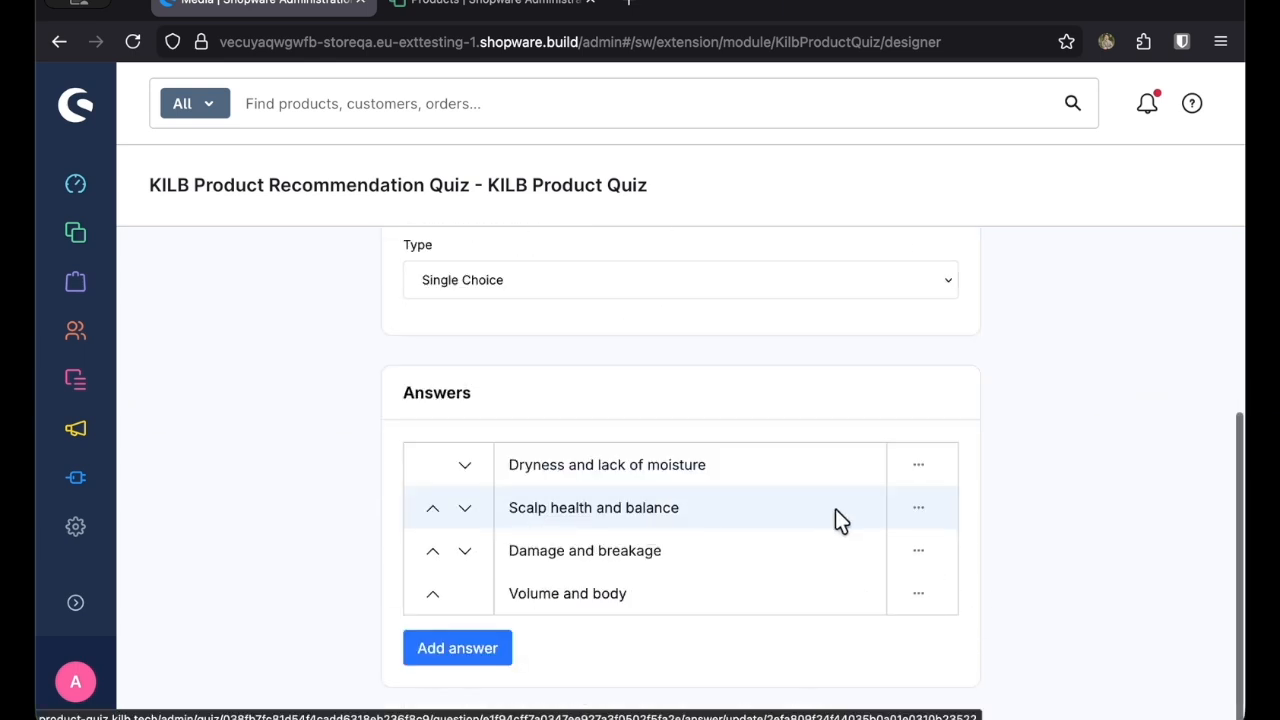
pyautogui.scroll(3, 815, 378)
pyautogui.click(939, 344)
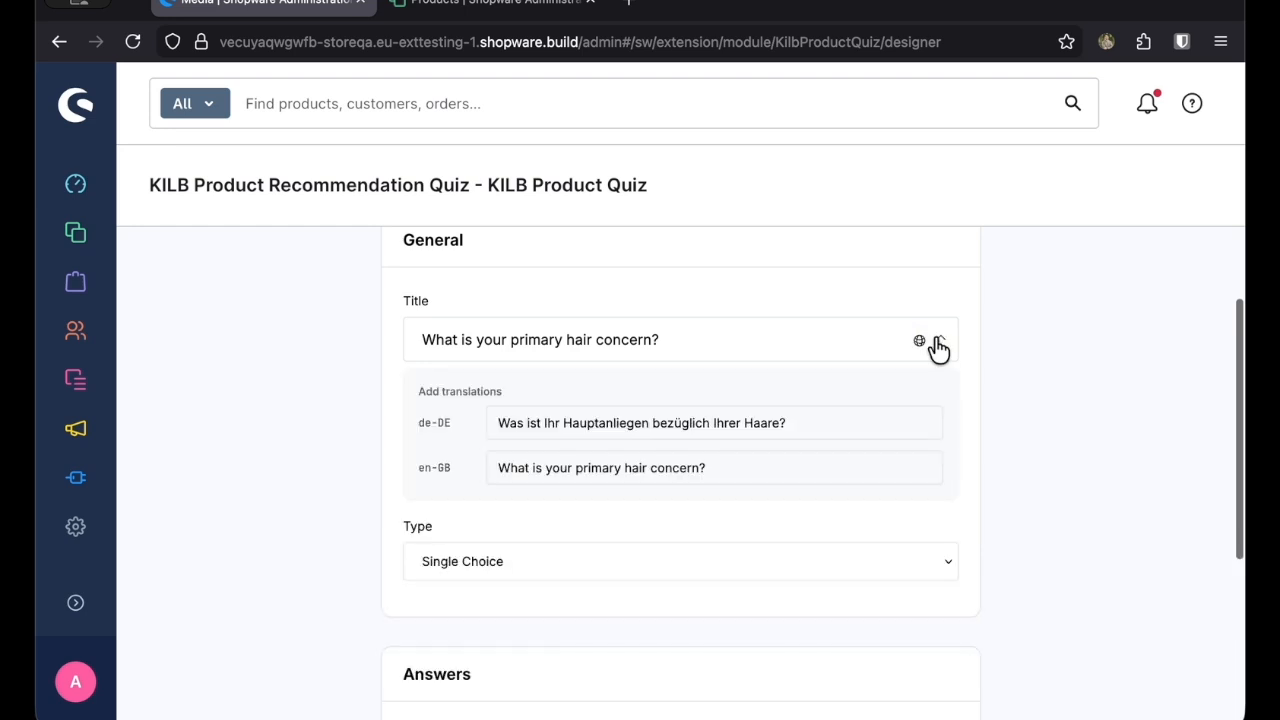
# Collapse the title translations, open the answer "Dryness and lack of moisture" and check the translations of its text.
pyautogui.click(937, 345)
pyautogui.scroll(-3, 1054, 480)
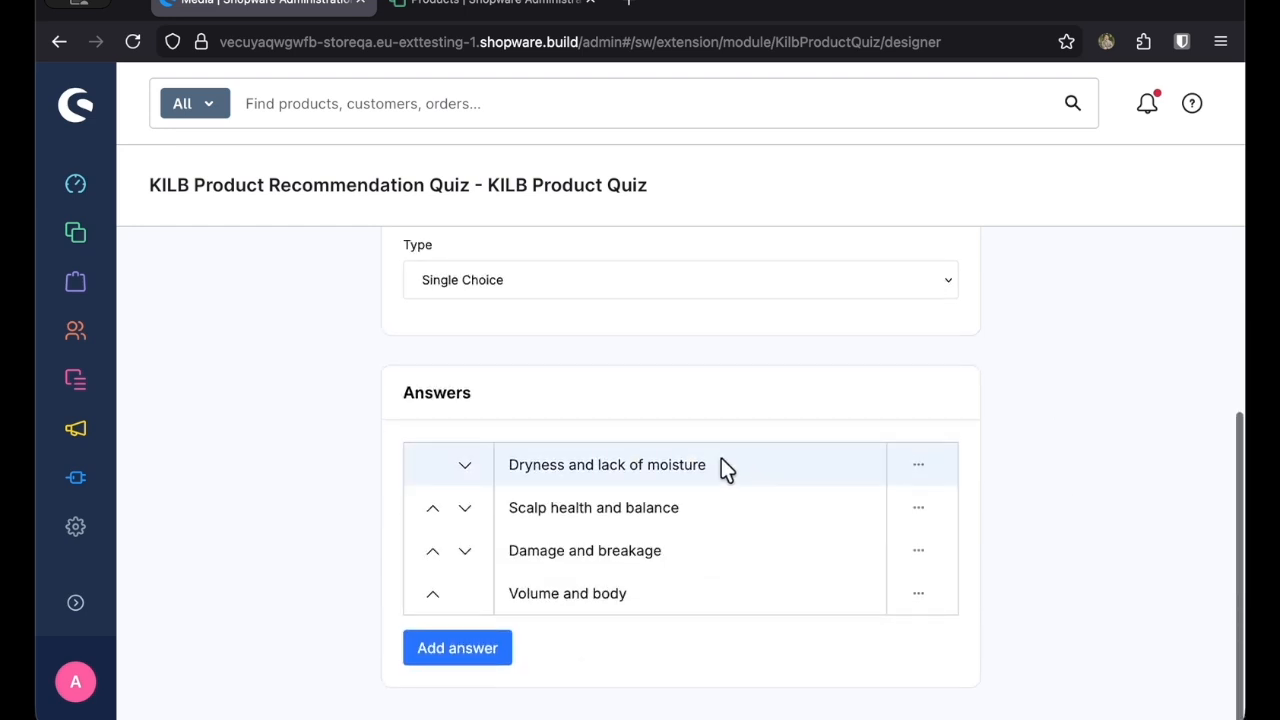
pyautogui.click(692, 468)
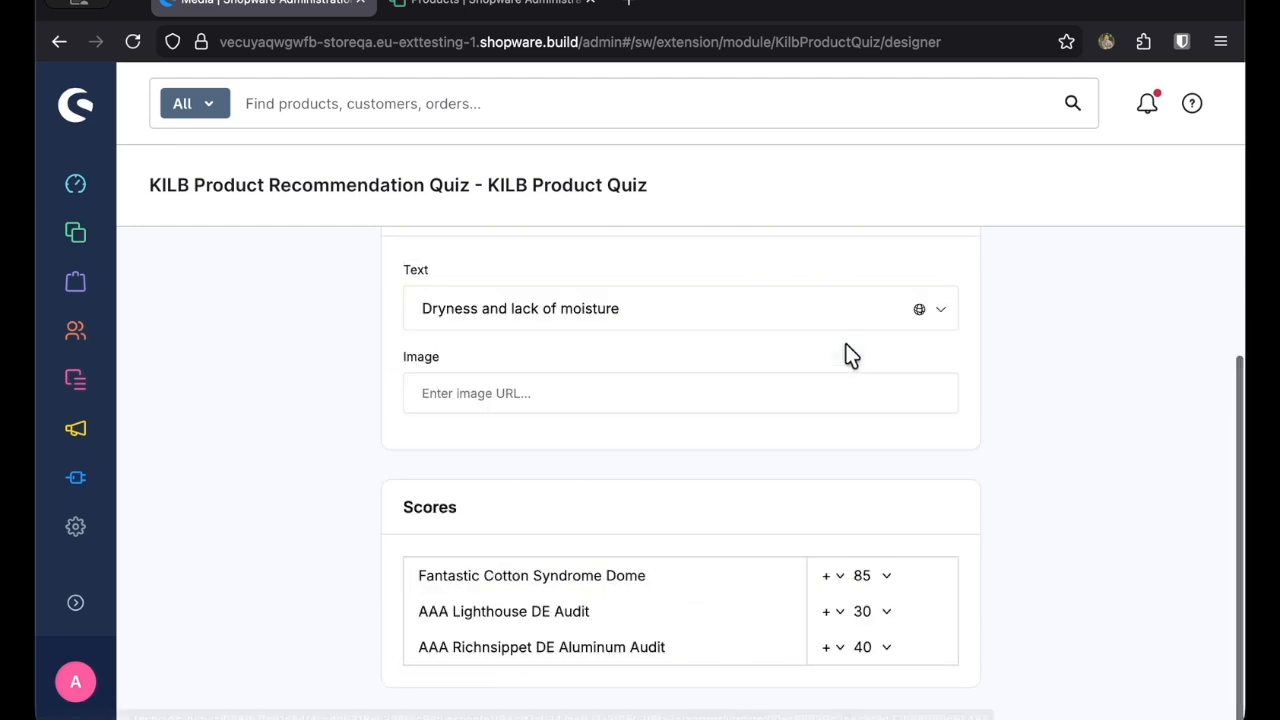
pyautogui.click(940, 312)
pyautogui.click(940, 312)
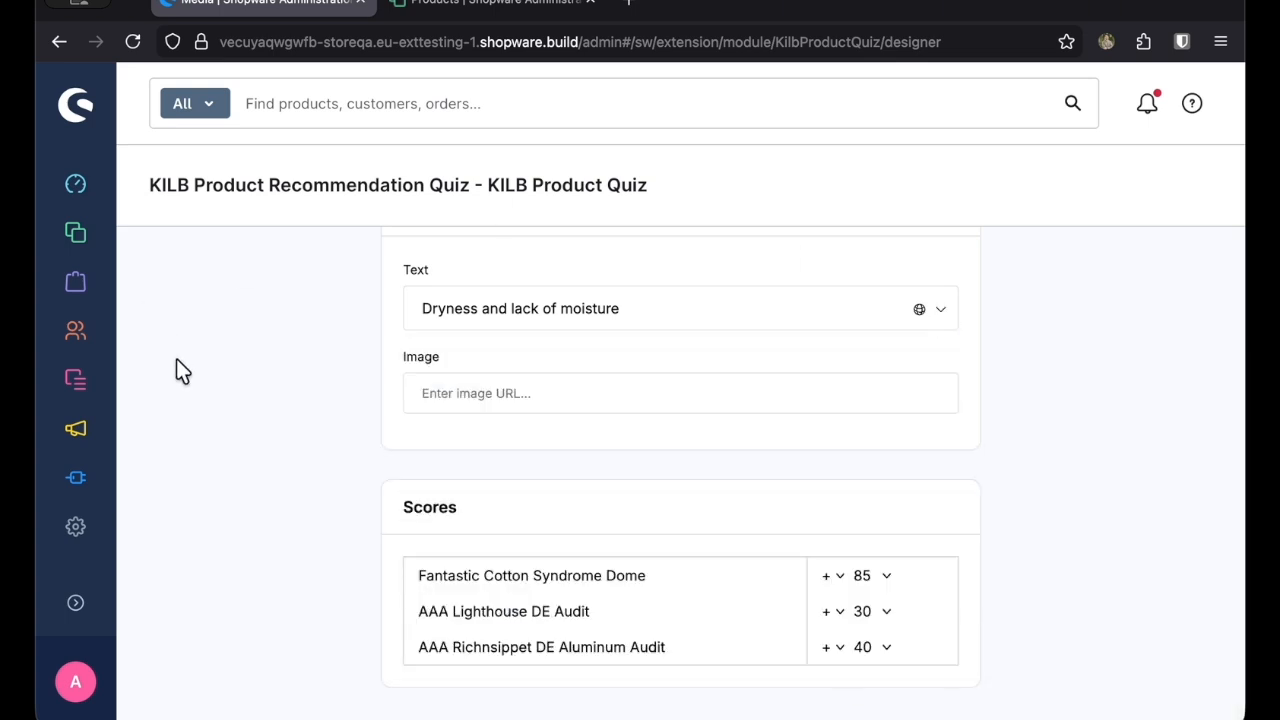
# Return to the quiz list, open Hair Care Quiz and copy its quiz ID.
pyautogui.scroll(3, 176, 362)
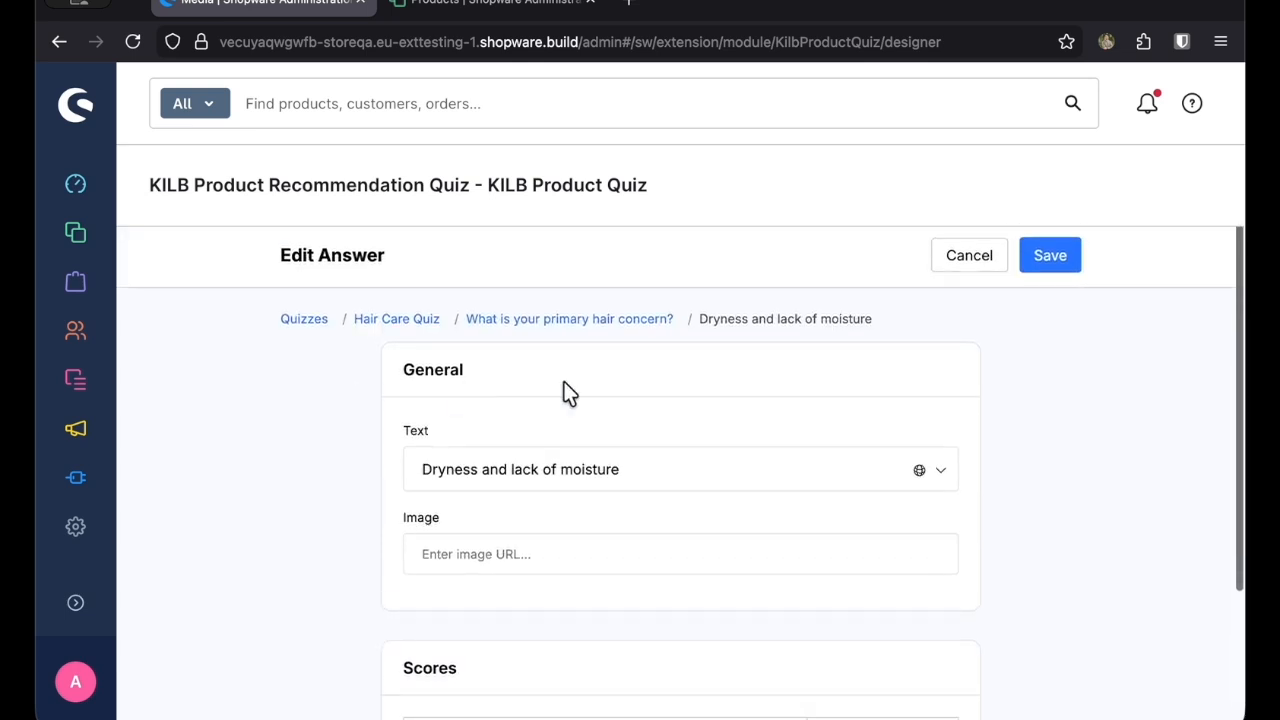
pyautogui.click(301, 322)
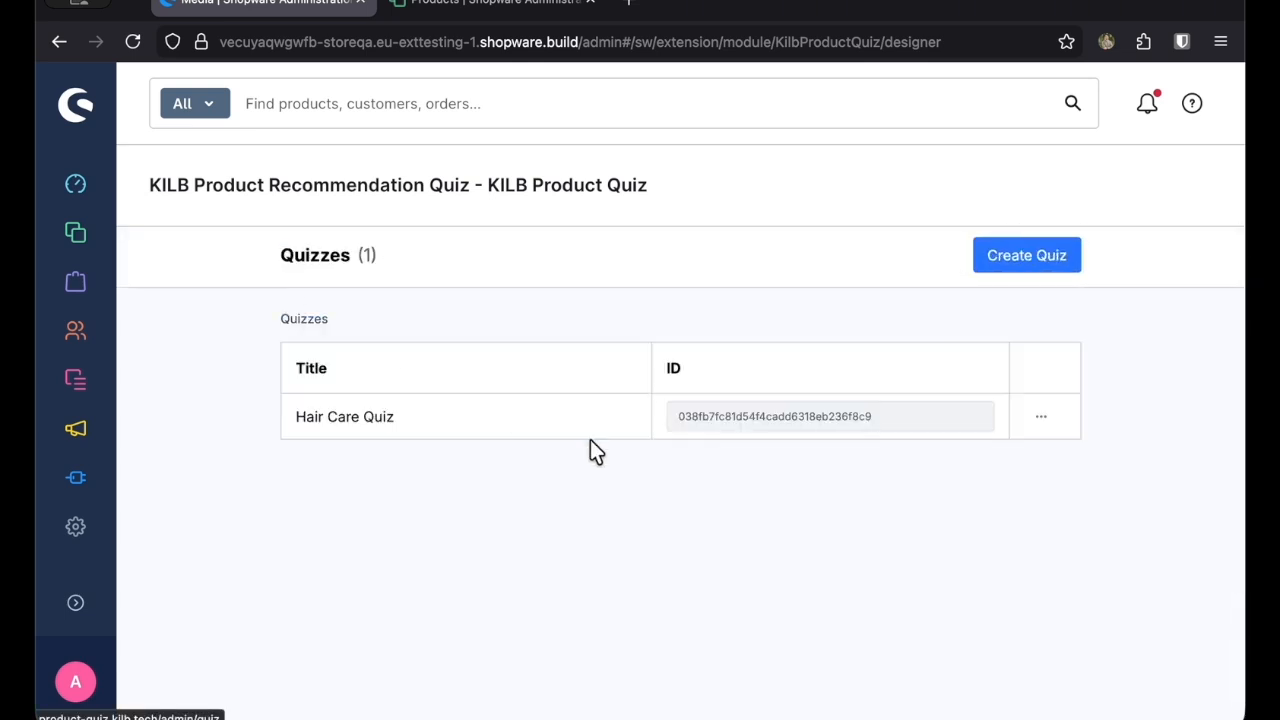
pyautogui.doubleClick(811, 409)
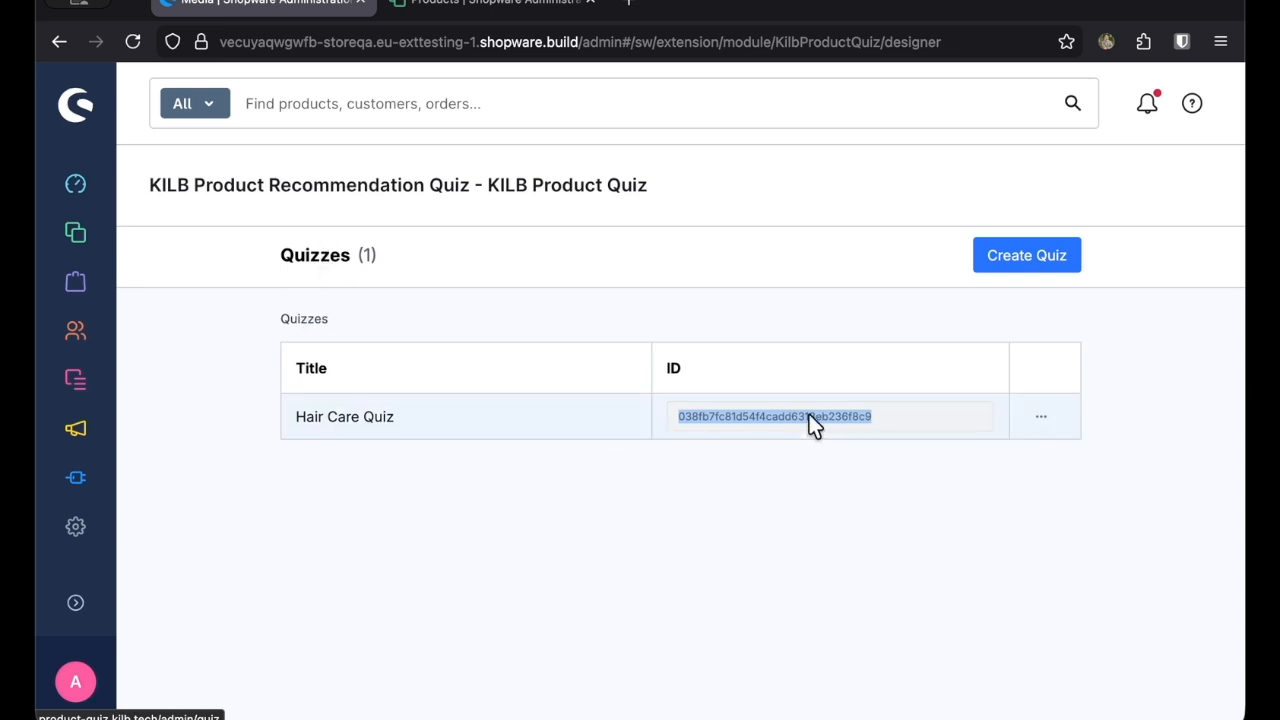
pyautogui.click(373, 418)
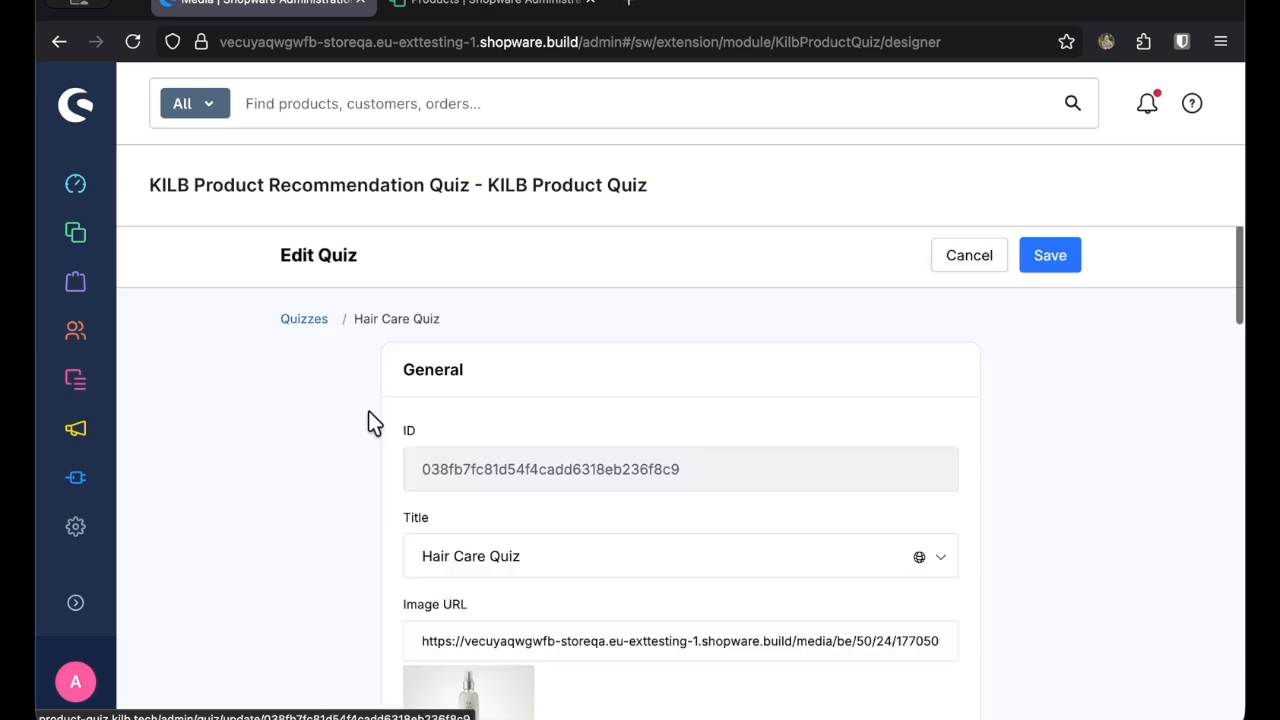
pyautogui.scroll(-1, 338, 420)
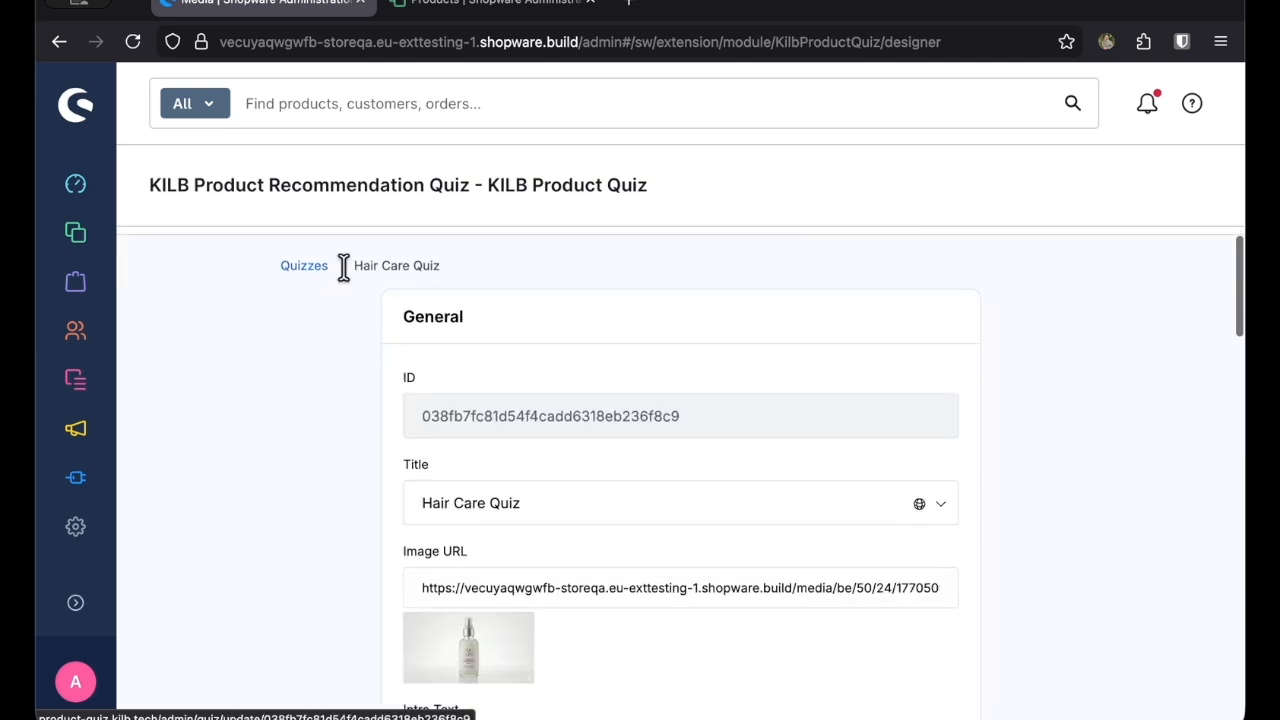
pyautogui.doubleClick(492, 415)
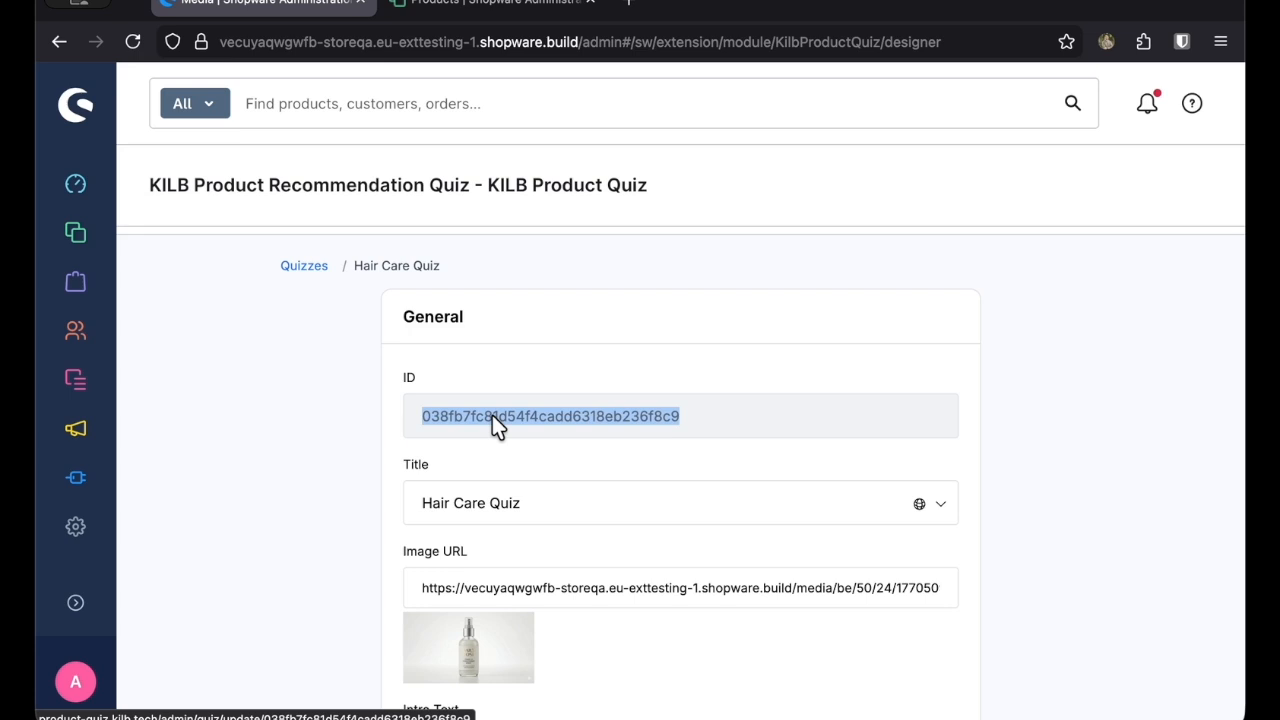
pyautogui.rightClick(558, 410)
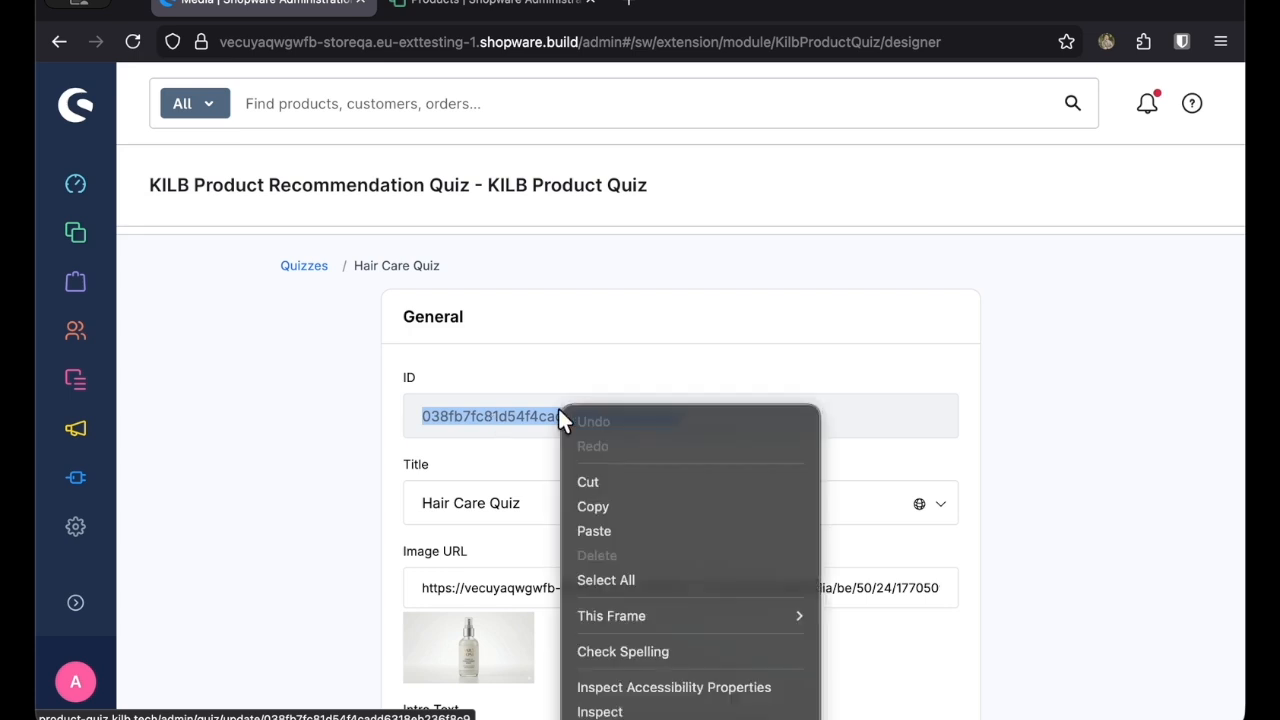
pyautogui.click(574, 503)
# Open the layout "Startseite Sales Channel #2" from the Shopping Experiences layouts.
pyautogui.moveTo(80, 388)
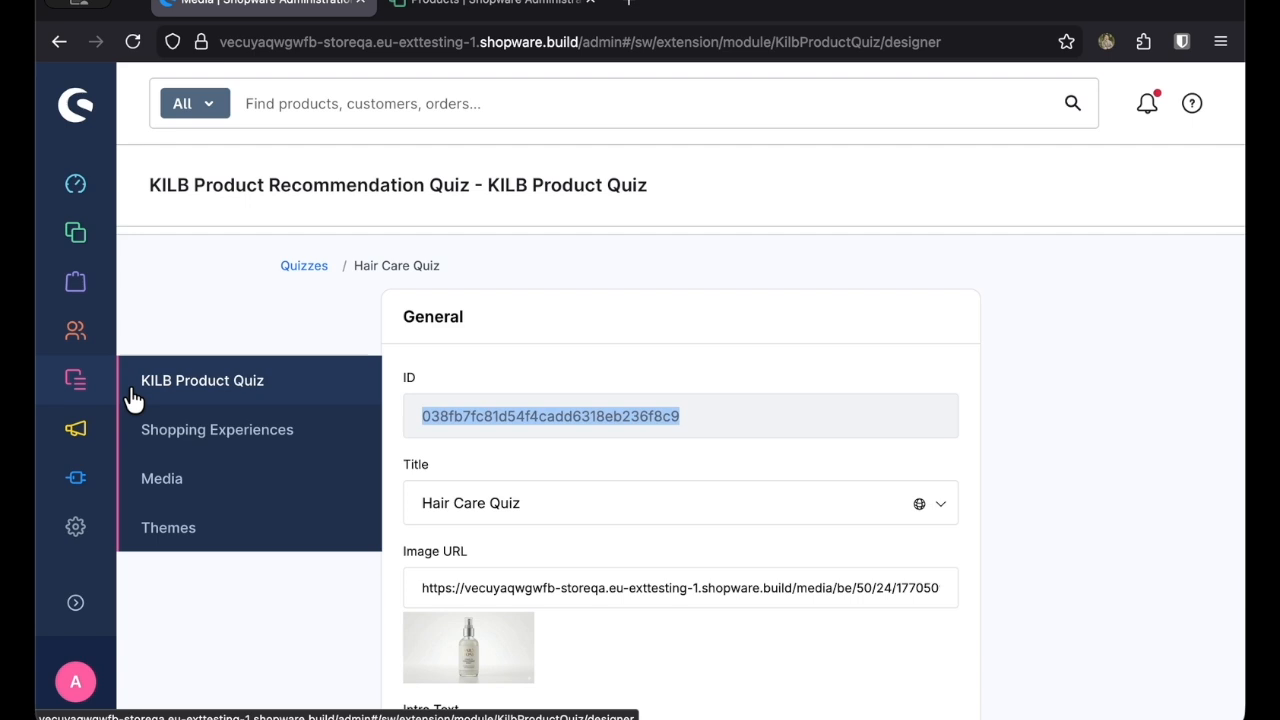
pyautogui.click(183, 441)
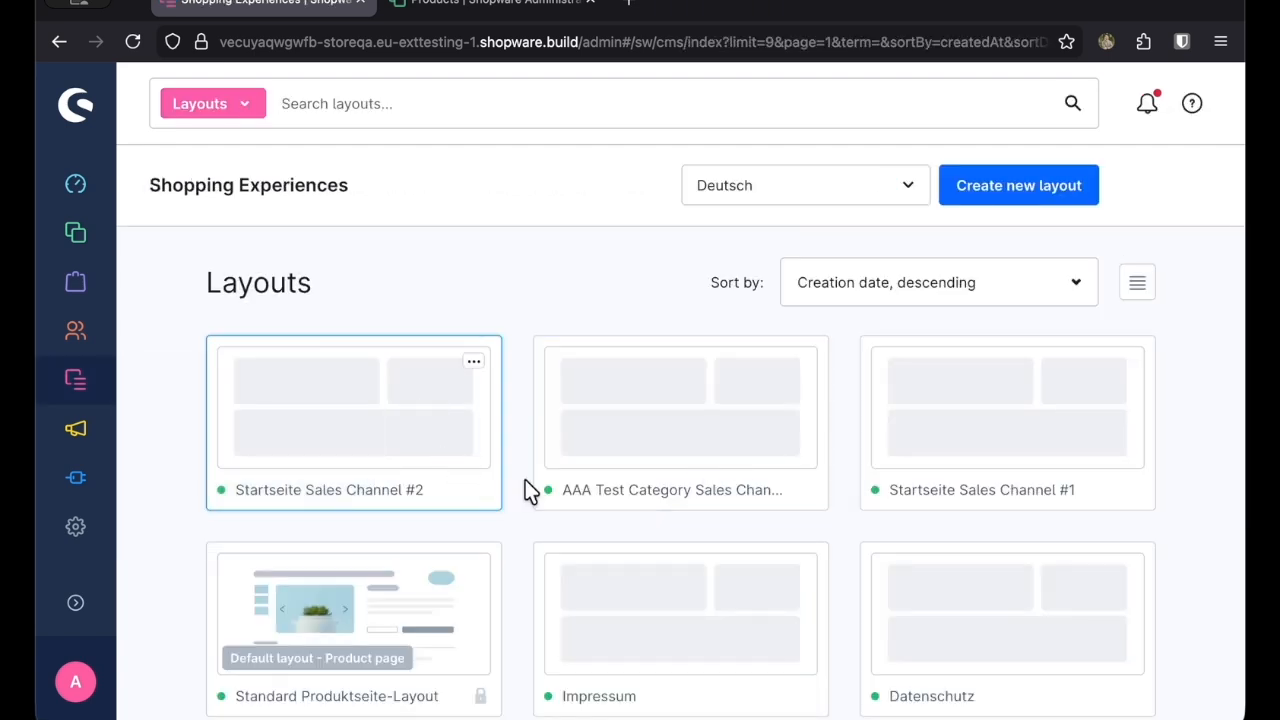
pyautogui.click(372, 462)
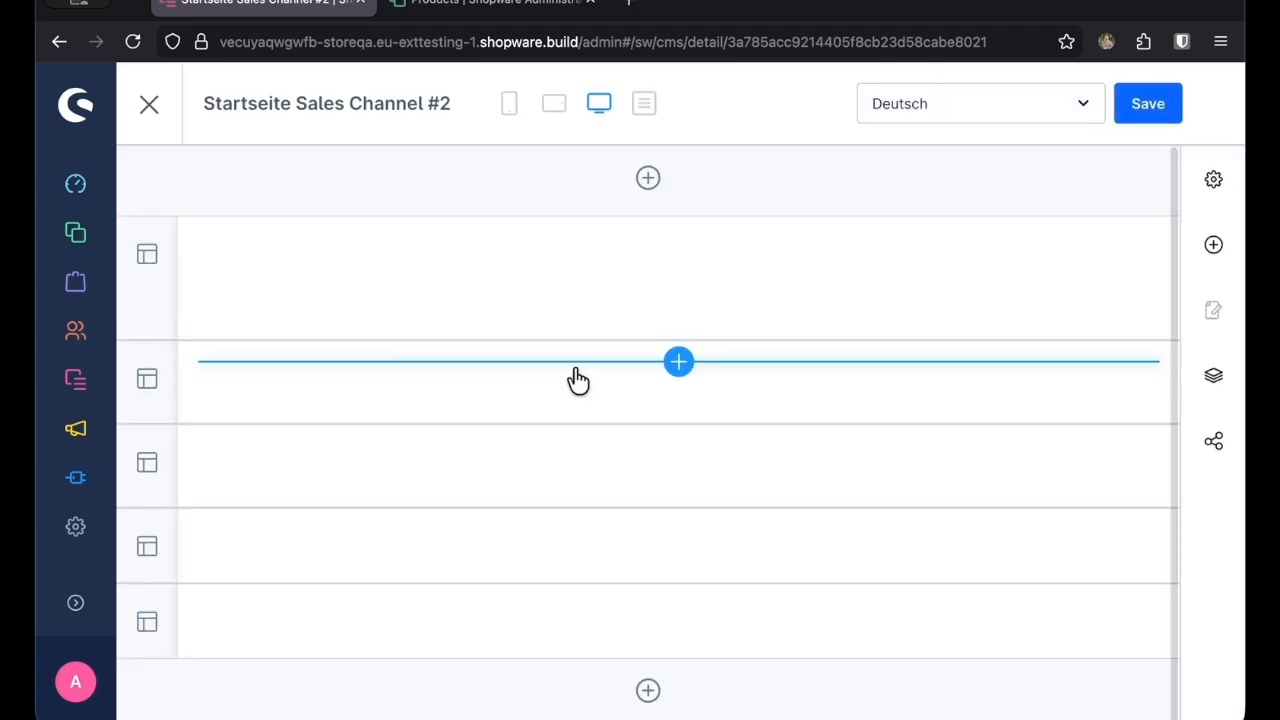
pyautogui.scroll(-1, 659, 345)
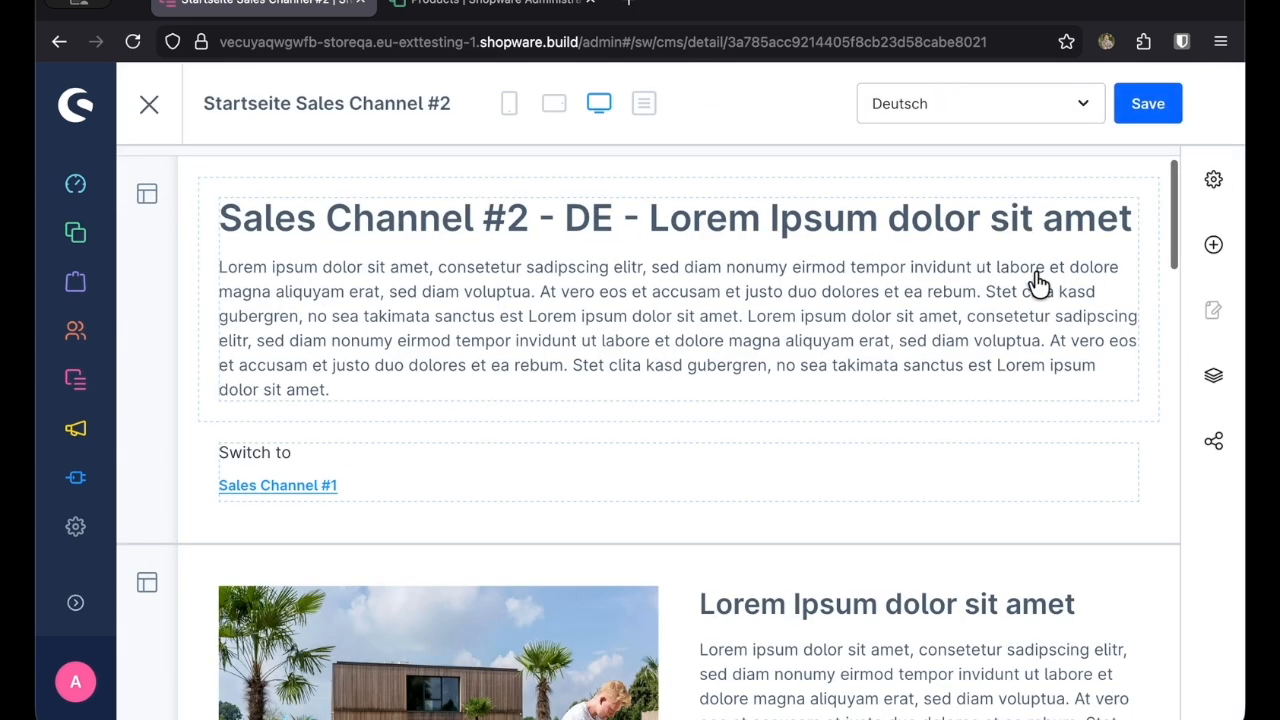
# Add a Product Quiz block from the Commerce block category below the "Switch to" text with the Sales Channel #1 link.
pyautogui.click(1208, 256)
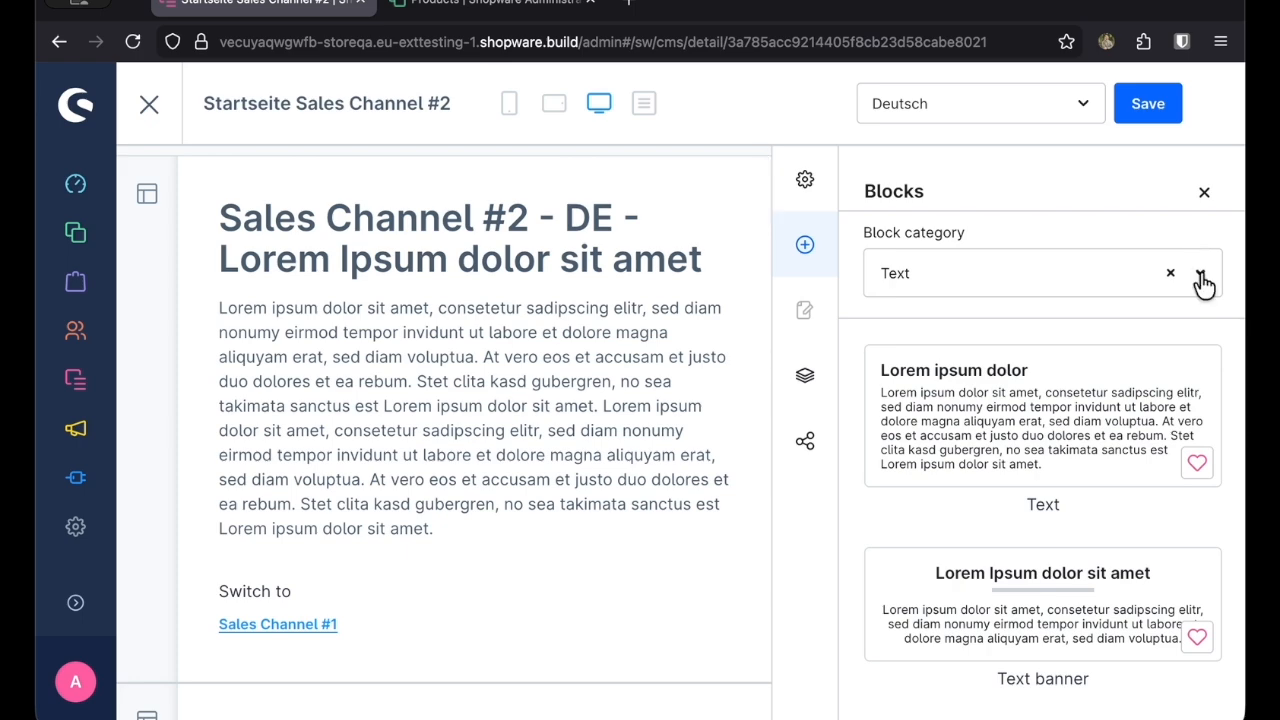
pyautogui.click(1199, 275)
pyautogui.scroll(-3, 1110, 417)
pyautogui.click(1089, 414)
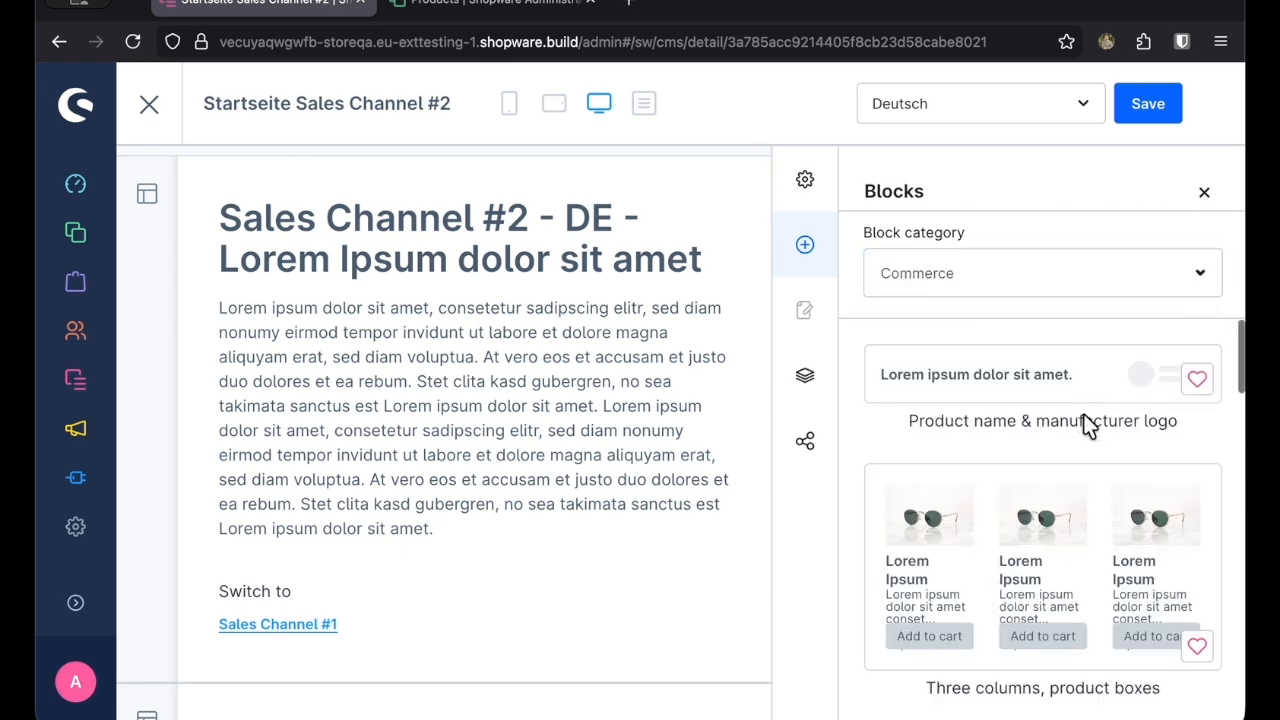
pyautogui.scroll(-3, 1071, 470)
pyautogui.scroll(-8, 1071, 470)
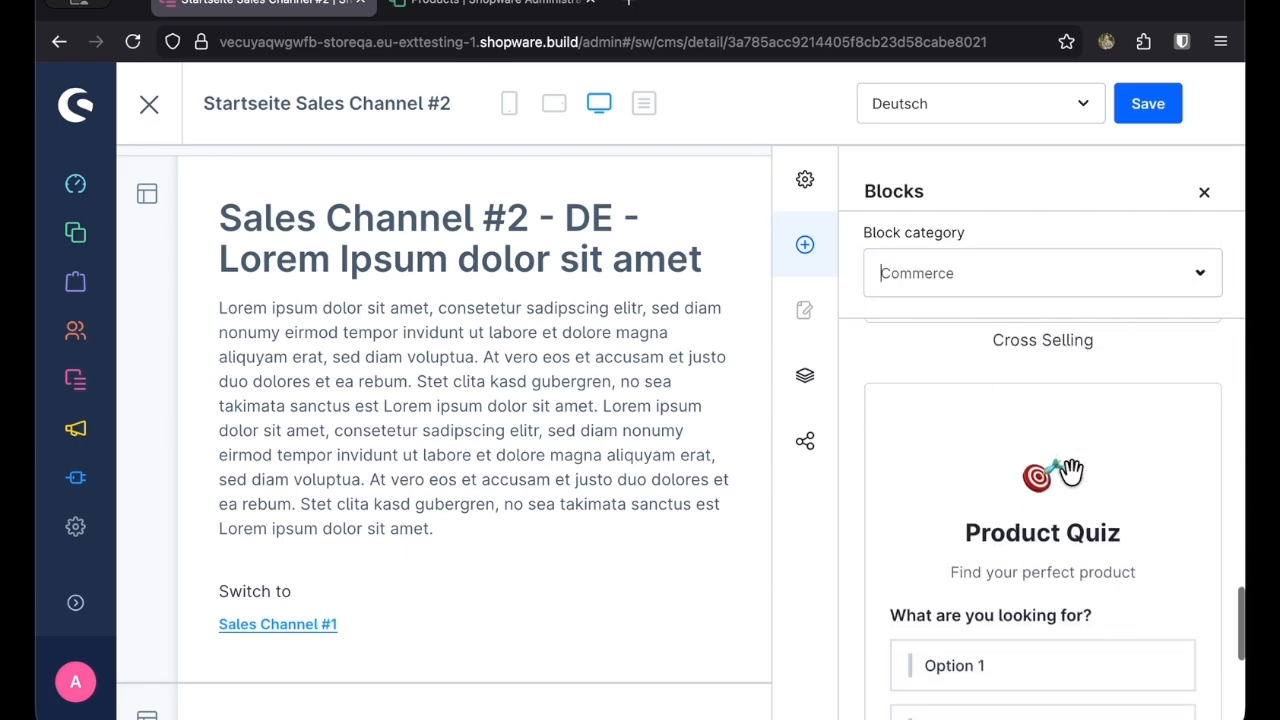
pyautogui.moveTo(1029, 442); pyautogui.dragTo(474, 665)
pyautogui.scroll(-3, 560, 537)
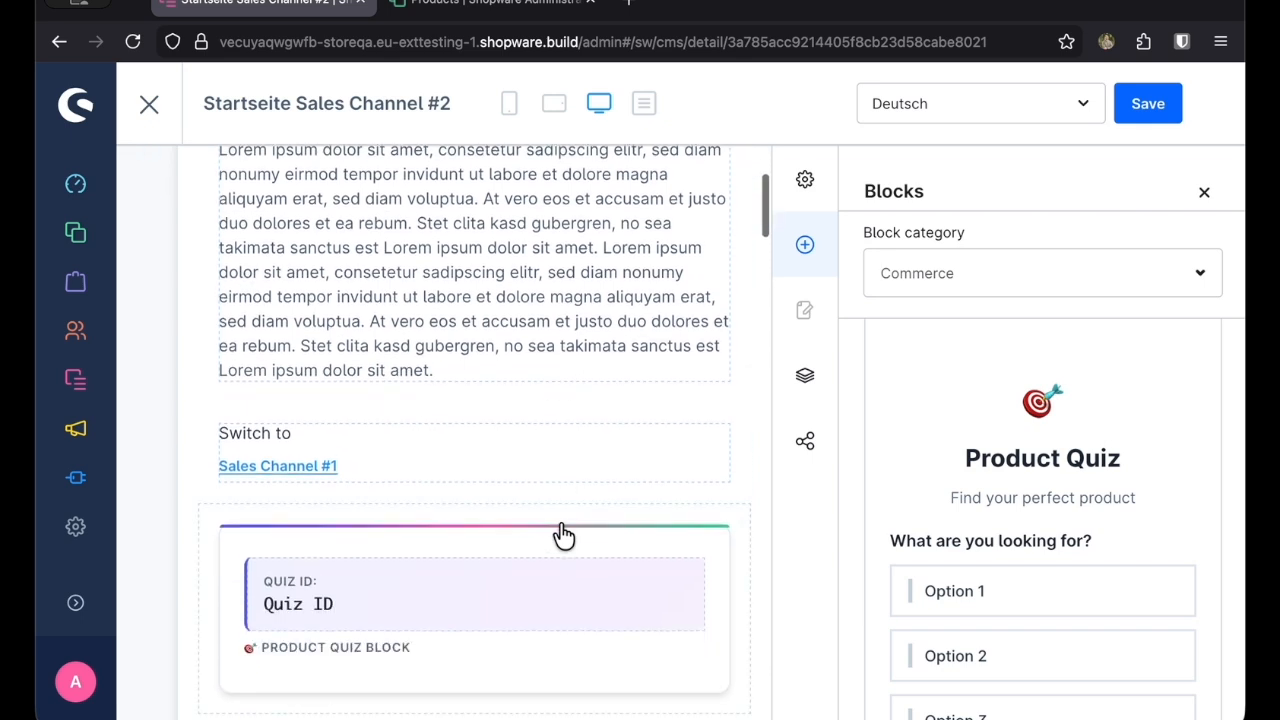
# Replace the Quiz ID placeholder in the product quiz block with the copied quiz ID and save the layout.
pyautogui.scroll(-2, 563, 537)
pyautogui.doubleClick(260, 526)
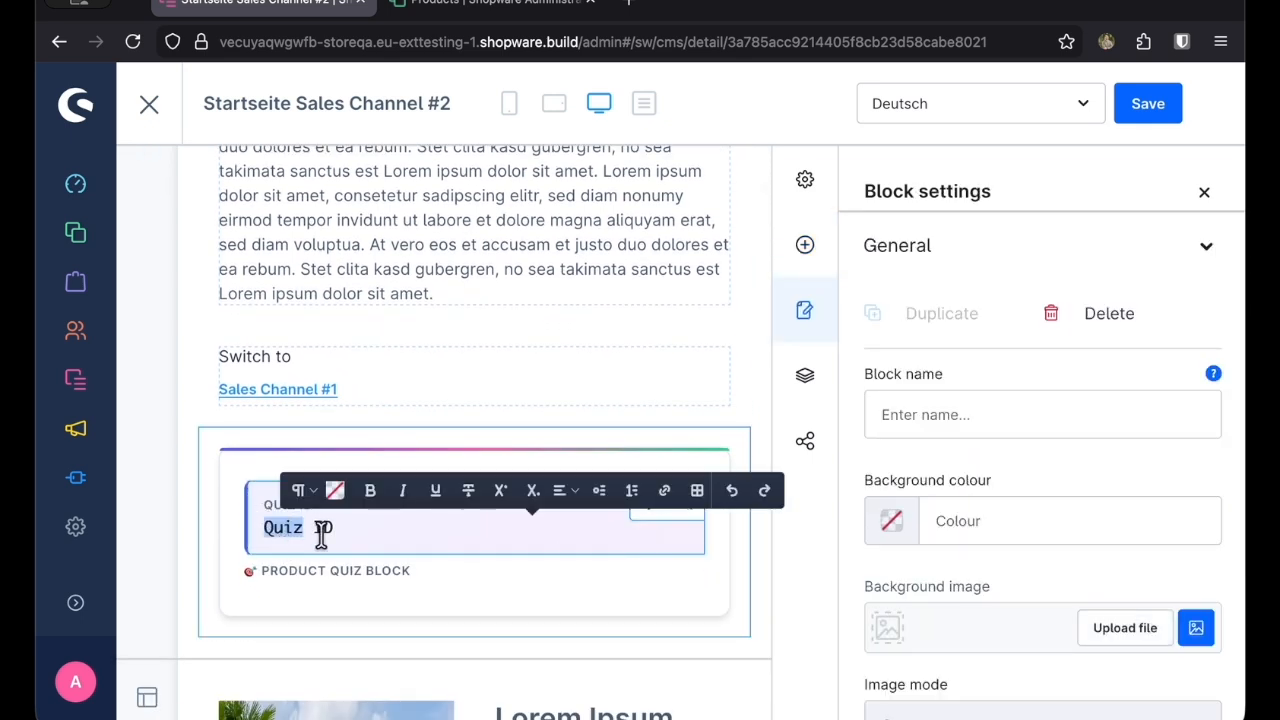
pyautogui.tripleClick(321, 534)
pyautogui.press('super+v')
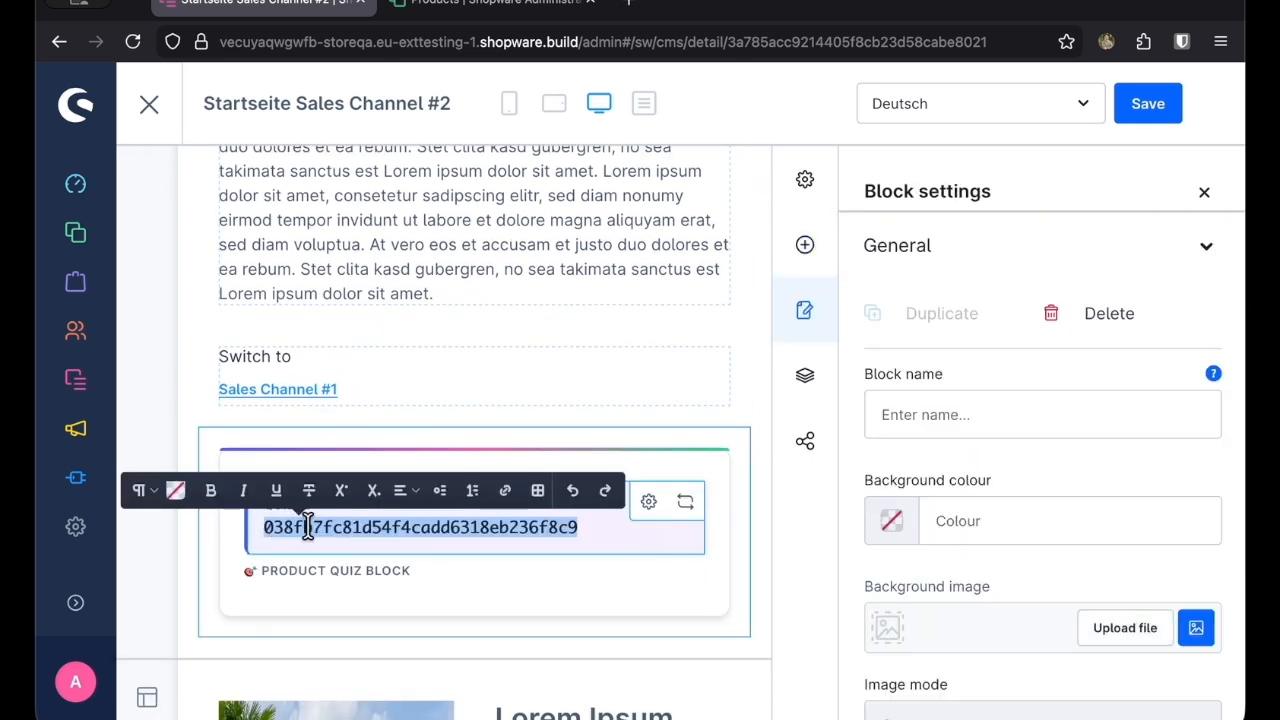
pyautogui.click(481, 535)
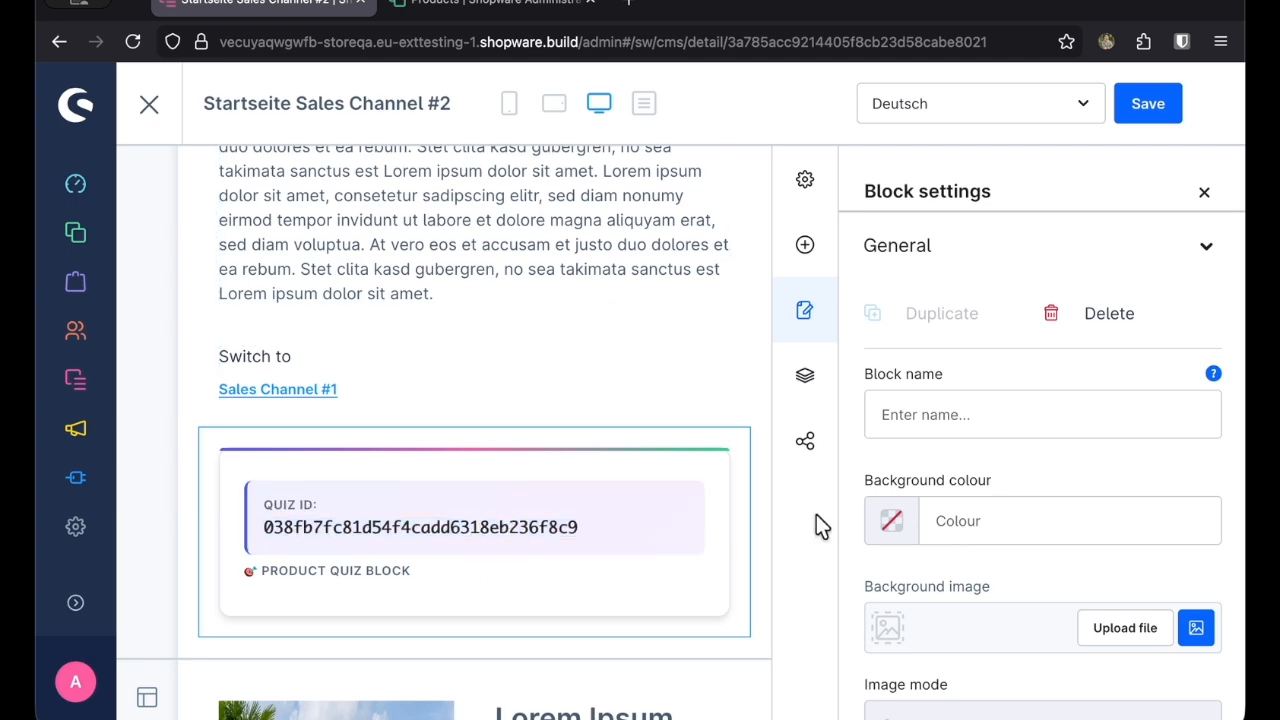
pyautogui.click(1146, 112)
pyautogui.scroll(-5, 634, 374)
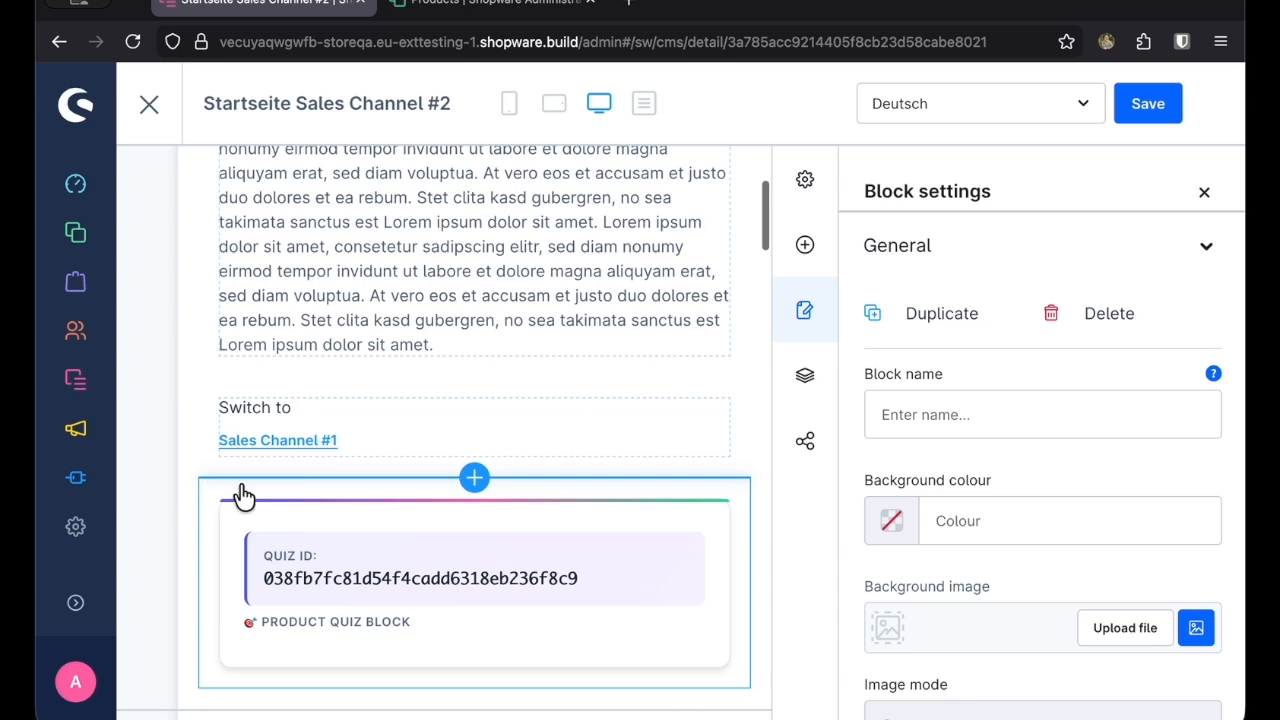
# Clear the shop's cache in the Caches & indexes settings.
pyautogui.click(76, 527)
pyautogui.scroll(-3, 920, 578)
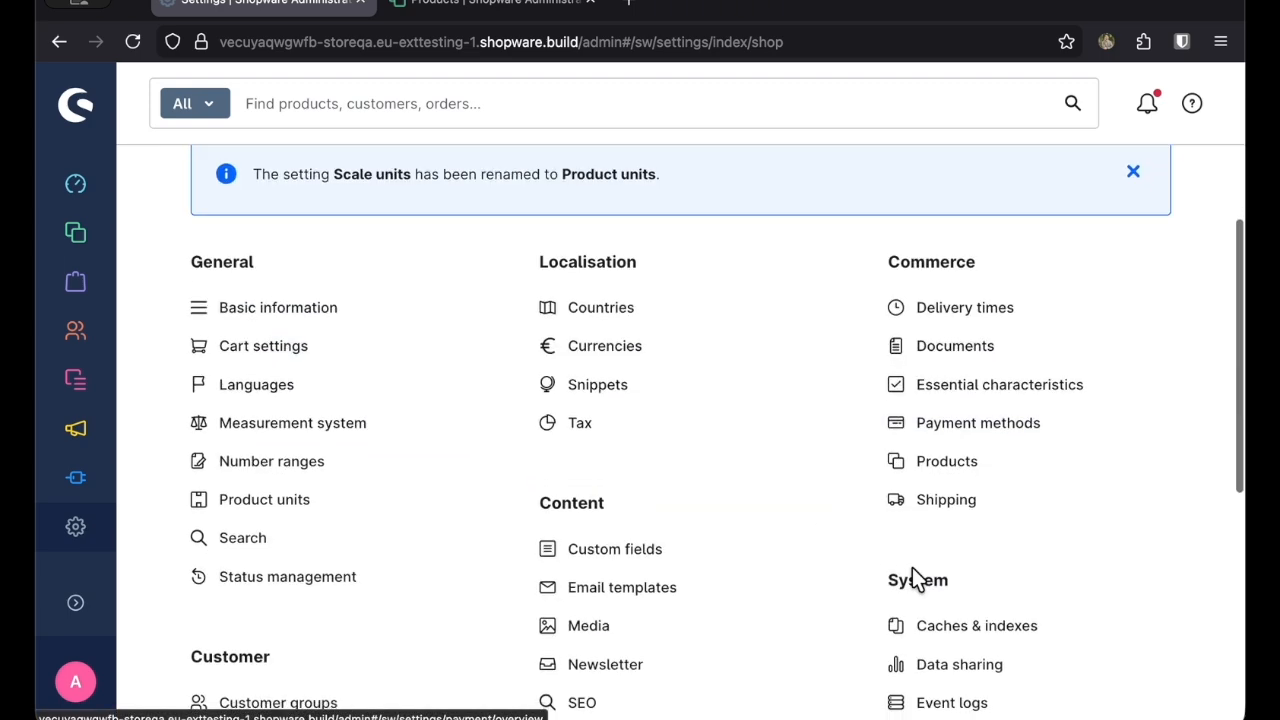
pyautogui.click(934, 596)
pyautogui.scroll(-3, 909, 554)
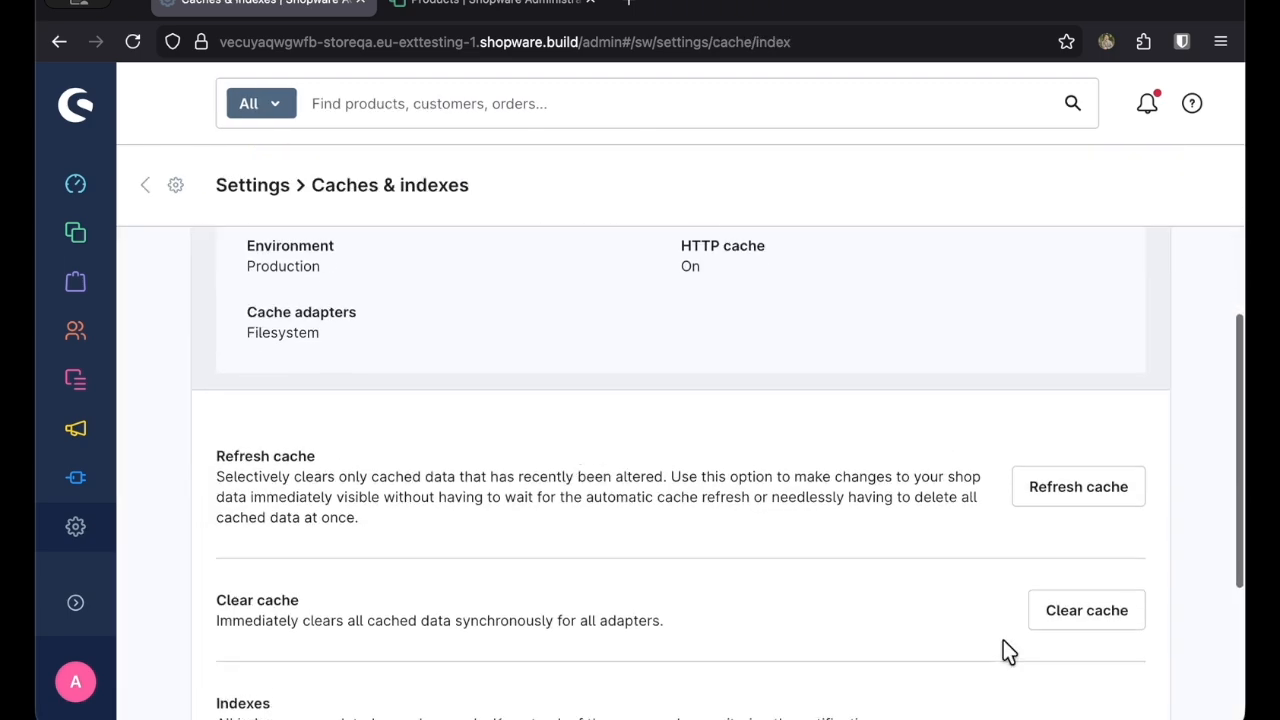
pyautogui.click(1087, 609)
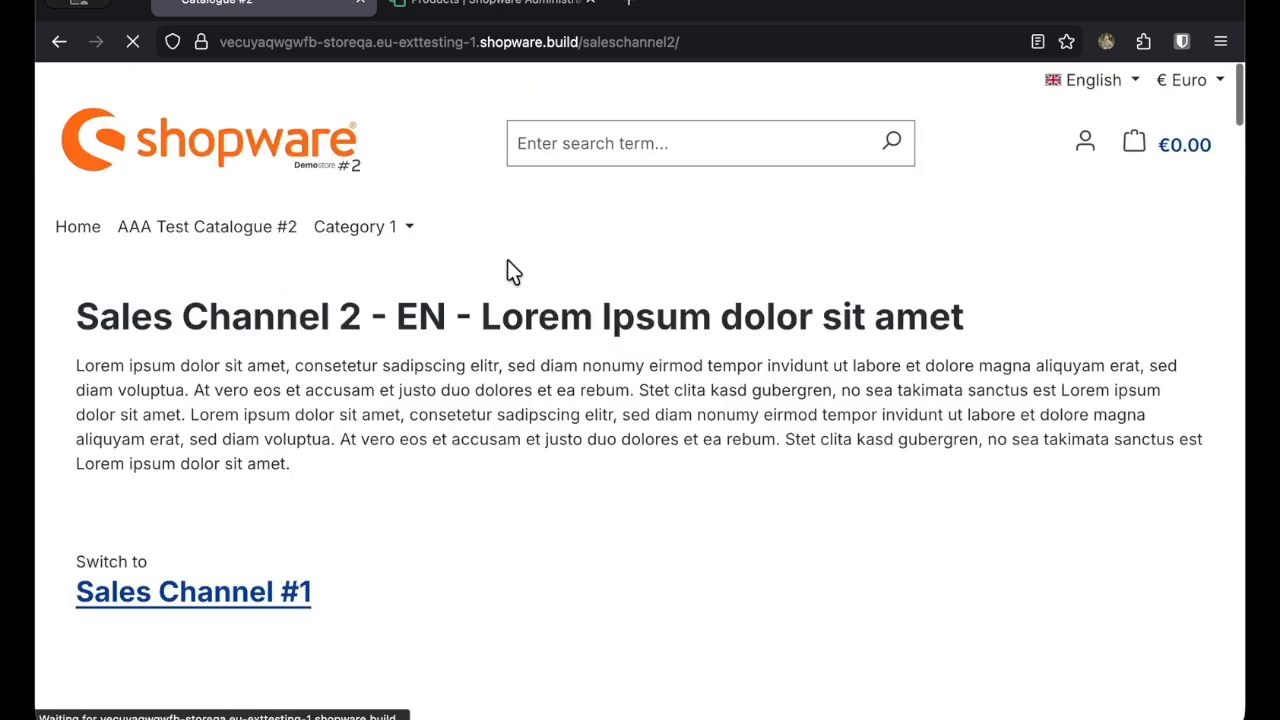
# Find the Hair Care Quiz on the Sales Channel #2 storefront home page and start it.
pyautogui.scroll(-2, 518, 349)
pyautogui.scroll(-3, 371, 329)
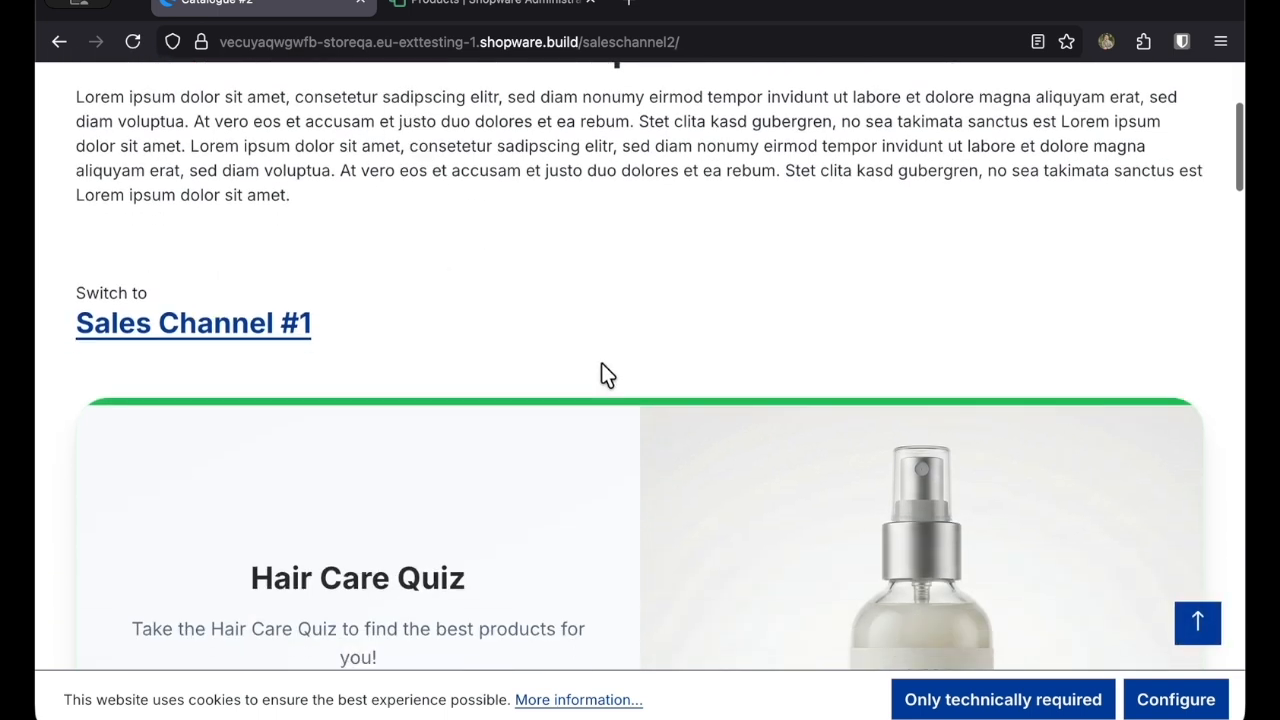
pyautogui.scroll(-5, 601, 364)
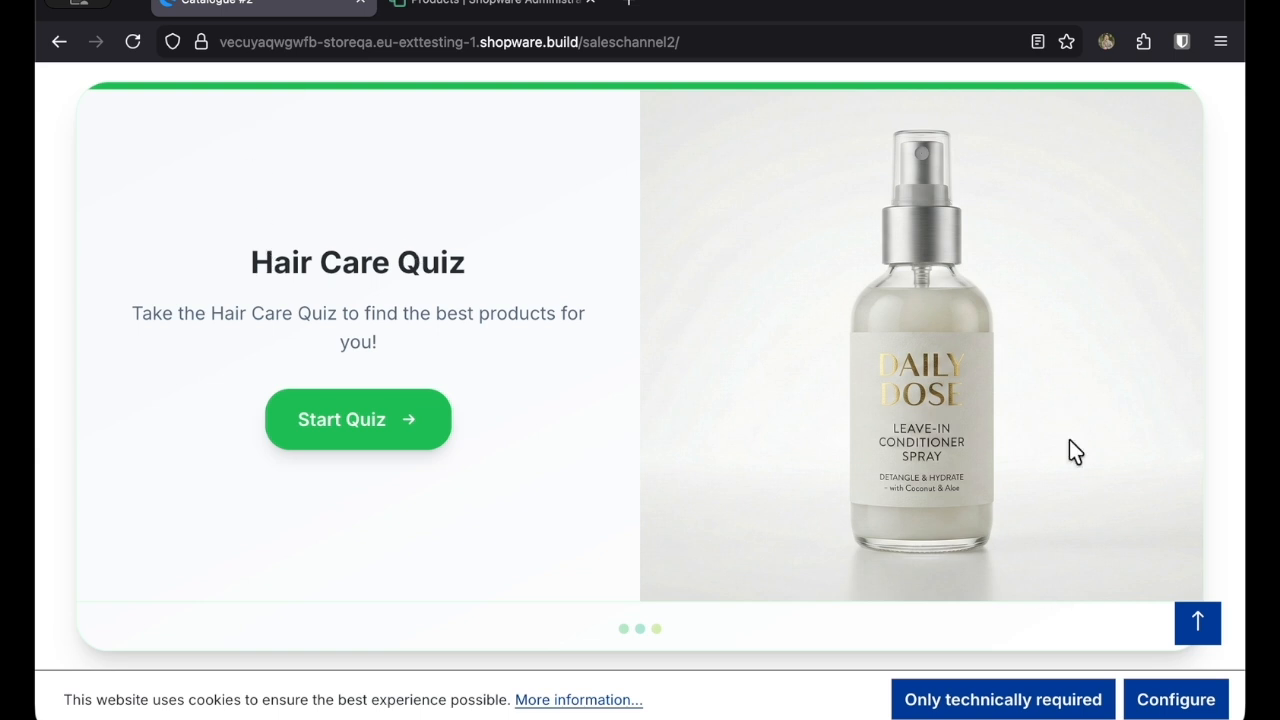
pyautogui.doubleClick(264, 329)
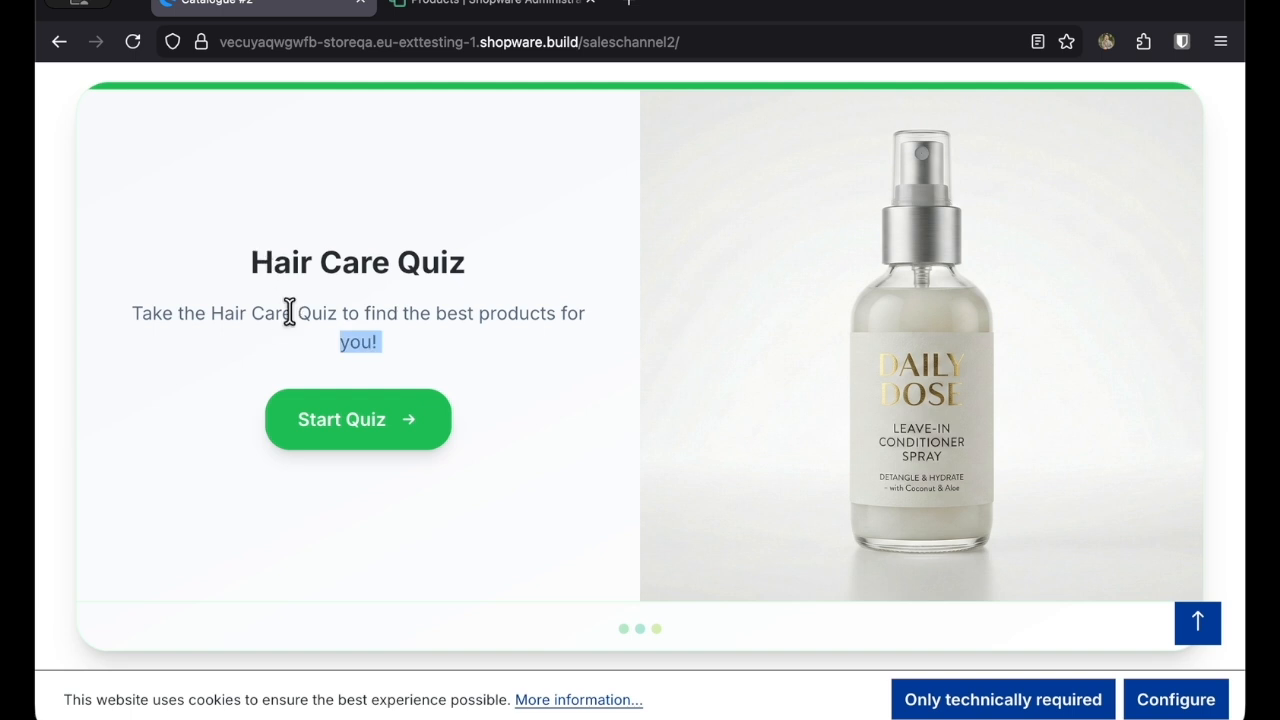
pyautogui.click(334, 438)
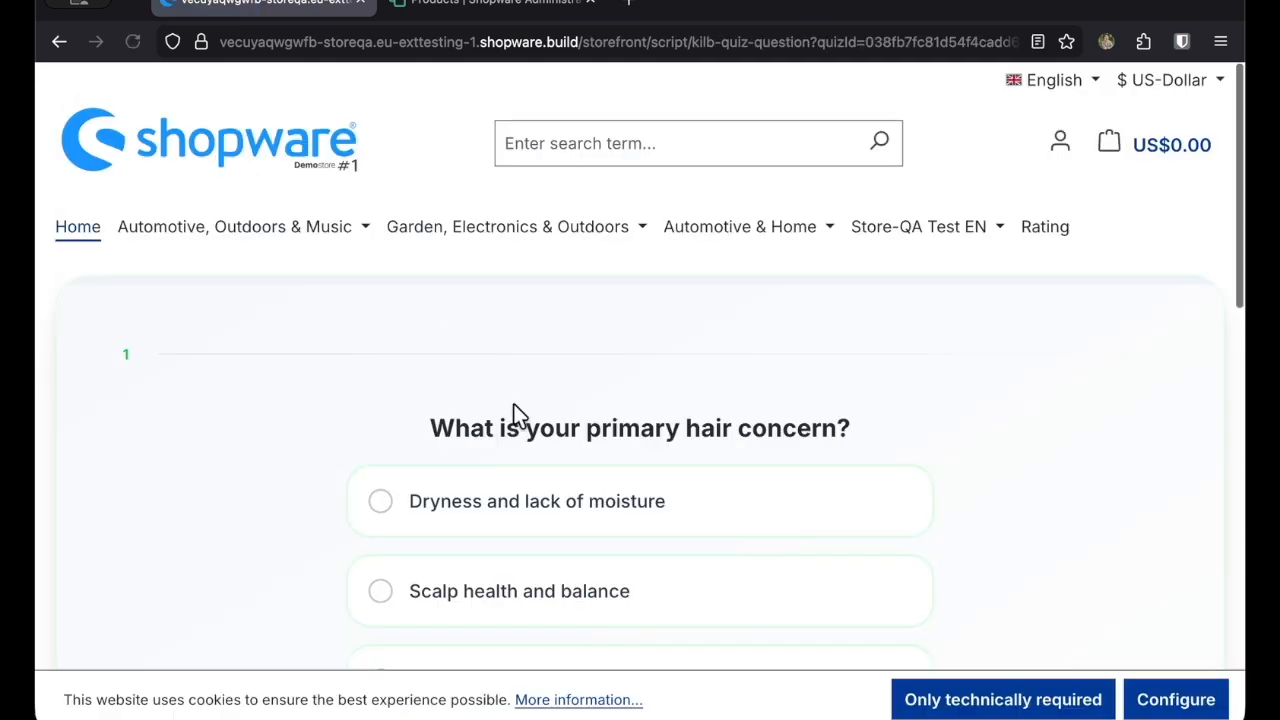
# Answer the question about the primary hair concern, allow only technically required cookies and continue to the next question.
pyautogui.scroll(-2, 514, 417)
pyautogui.click(549, 420)
pyautogui.click(985, 692)
pyautogui.scroll(-1, 1128, 586)
pyautogui.click(1114, 637)
# Answer the hair type question with "Thick and coarse" and the third question with its second option.
pyautogui.click(840, 329)
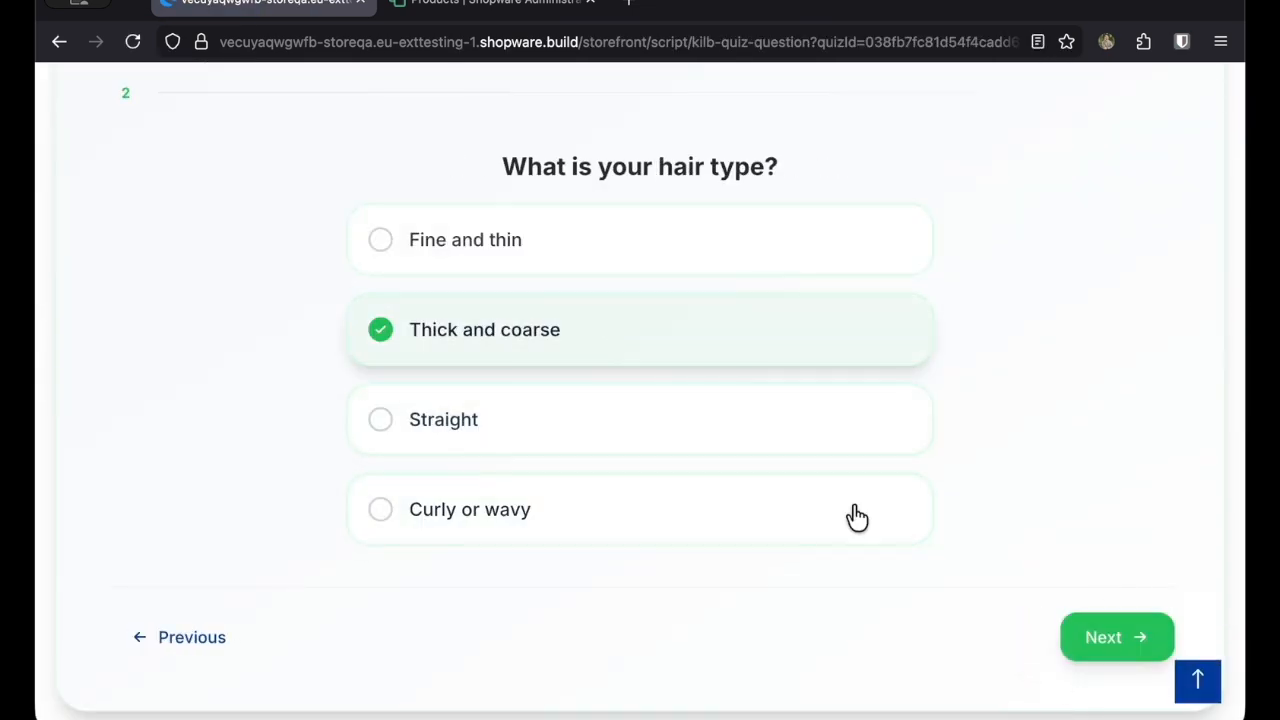
pyautogui.click(1114, 637)
pyautogui.click(760, 330)
pyautogui.click(1114, 637)
# Select "Chemical treatments (colour, perm, relaxer)" and "Heat-free styling only" as the regularly used styling tools and submit the answer.
pyautogui.click(571, 334)
pyautogui.click(600, 420)
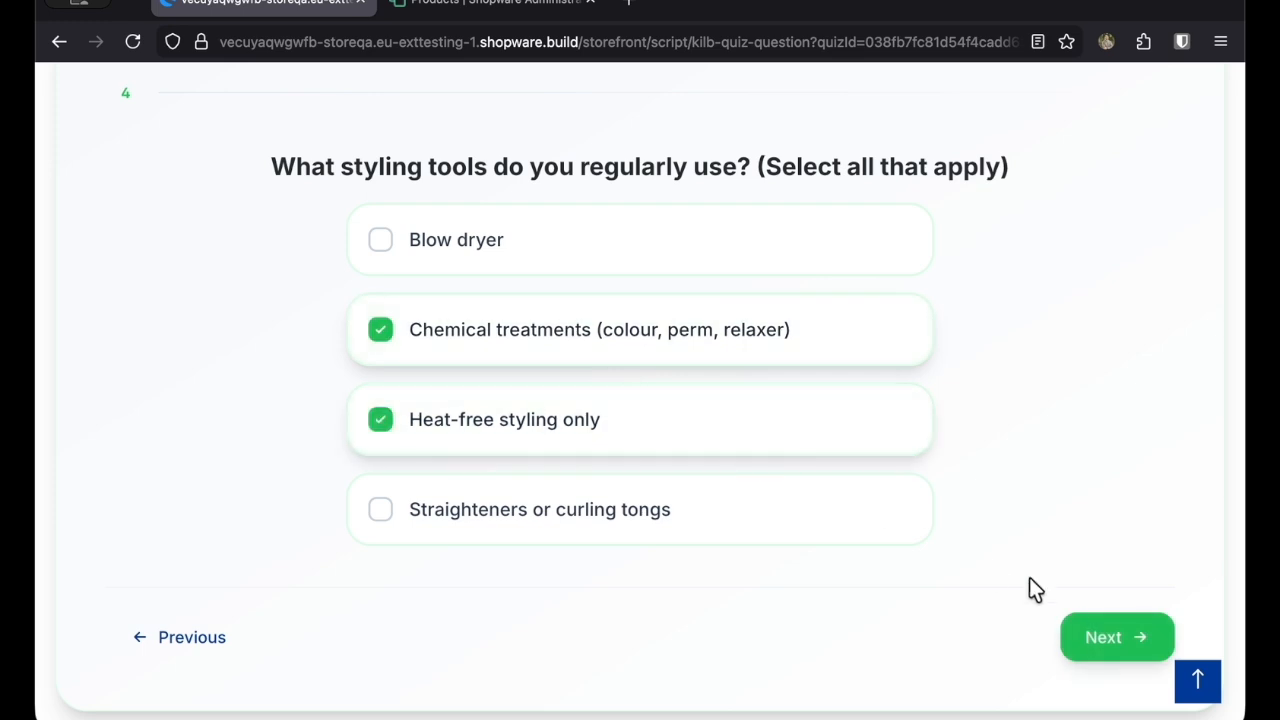
pyautogui.click(1114, 637)
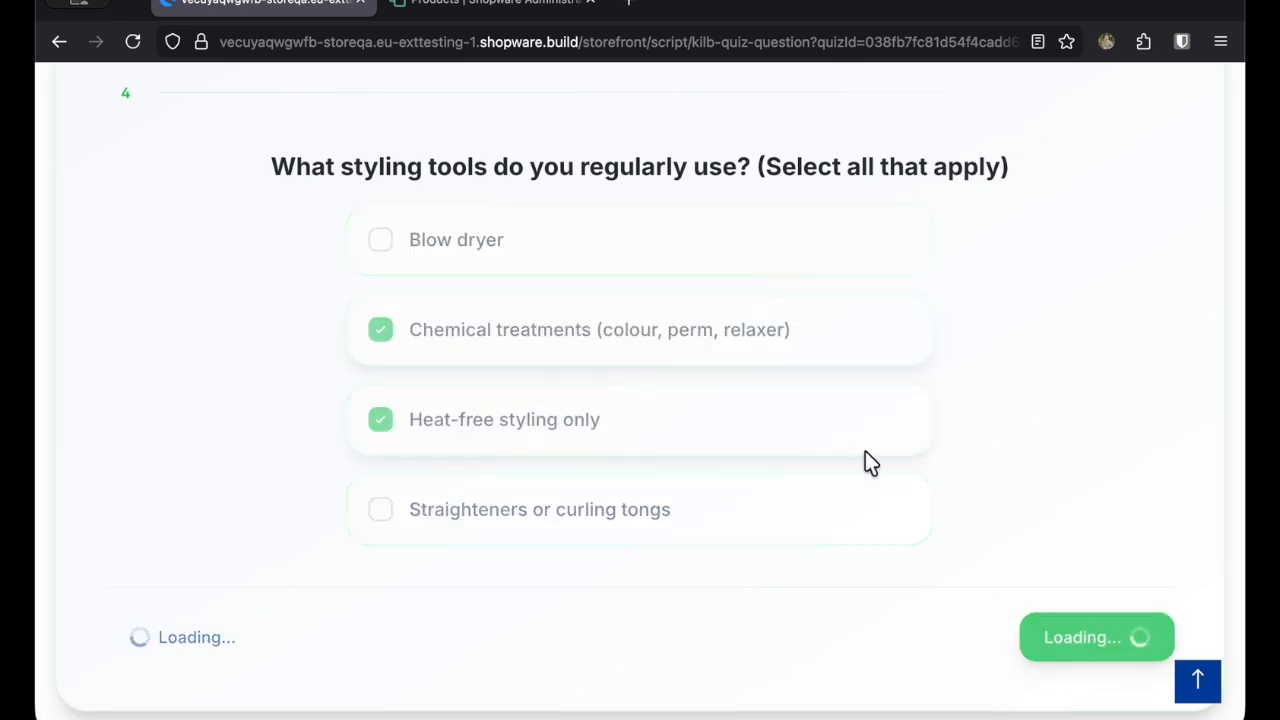
# Choose an answer for each quiz question between the styling tools and hair porosity questions.
pyautogui.click(803, 391)
pyautogui.click(1070, 648)
pyautogui.click(740, 345)
pyautogui.click(1168, 660)
pyautogui.click(783, 355)
pyautogui.click(1100, 645)
# Set the hair's porosity level to "High porosity (absorbs quickly, loses quickly)", then answer the last question and finish the quiz.
pyautogui.click(640, 343)
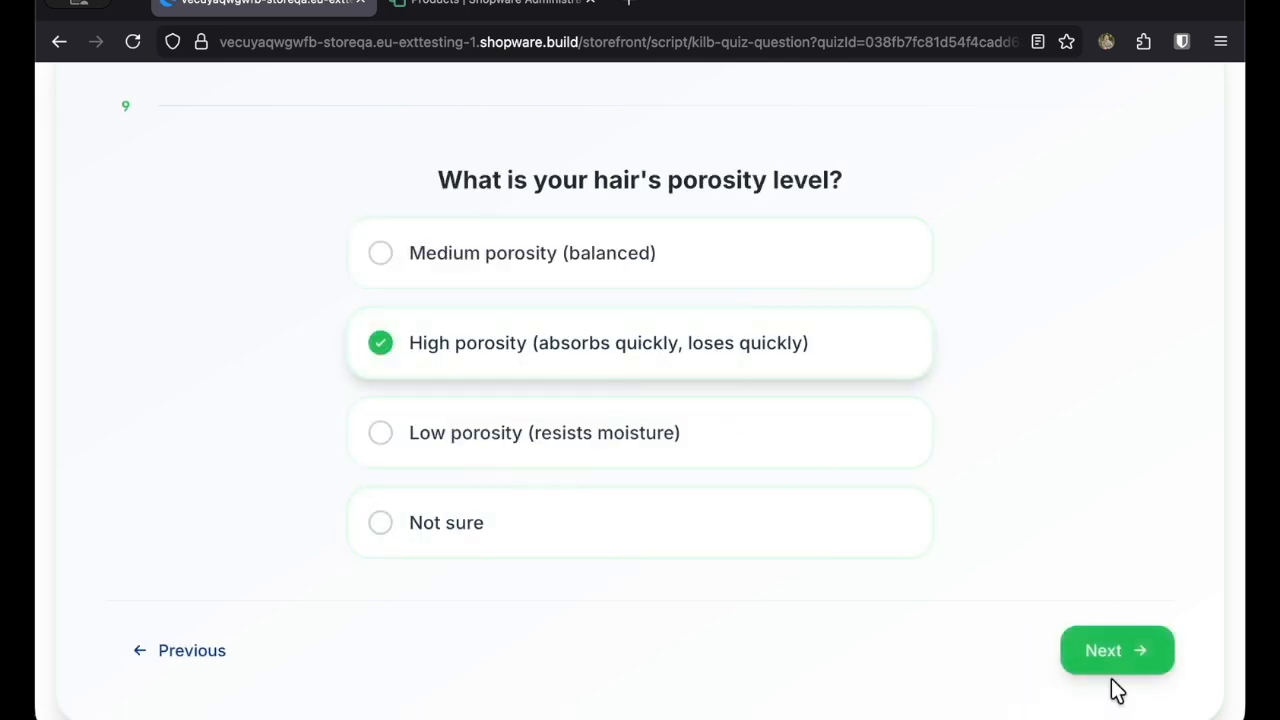
pyautogui.click(1110, 655)
pyautogui.click(617, 338)
pyautogui.click(617, 431)
pyautogui.scroll(-1, 1030, 650)
pyautogui.click(1043, 677)
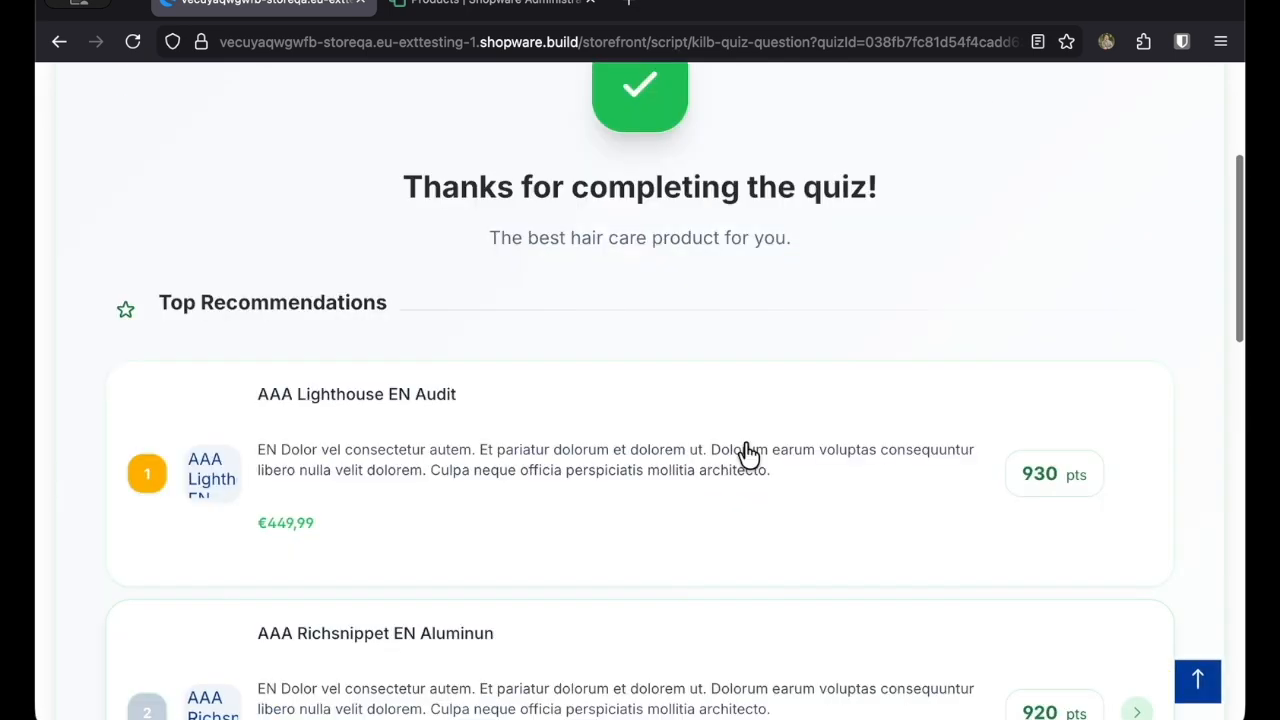
# Examine the top product recommendations and their points on the quiz results page.
pyautogui.scroll(1, 678, 214)
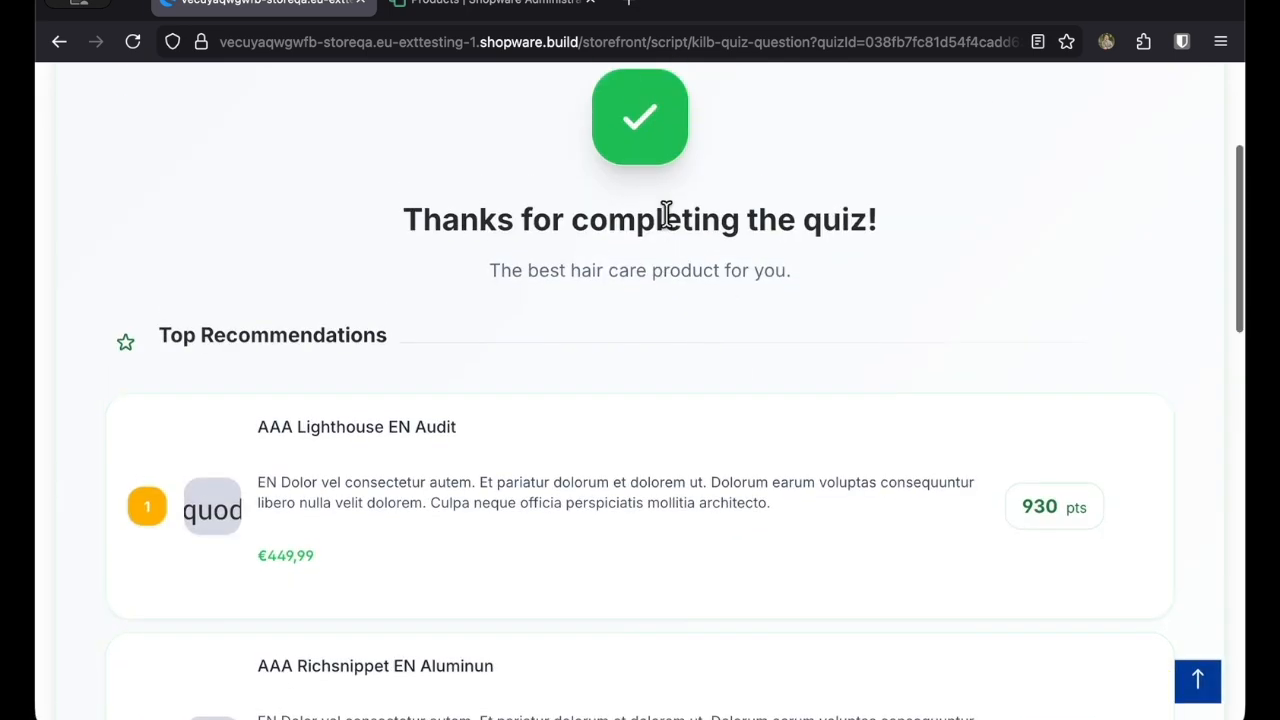
pyautogui.scroll(-5, 421, 314)
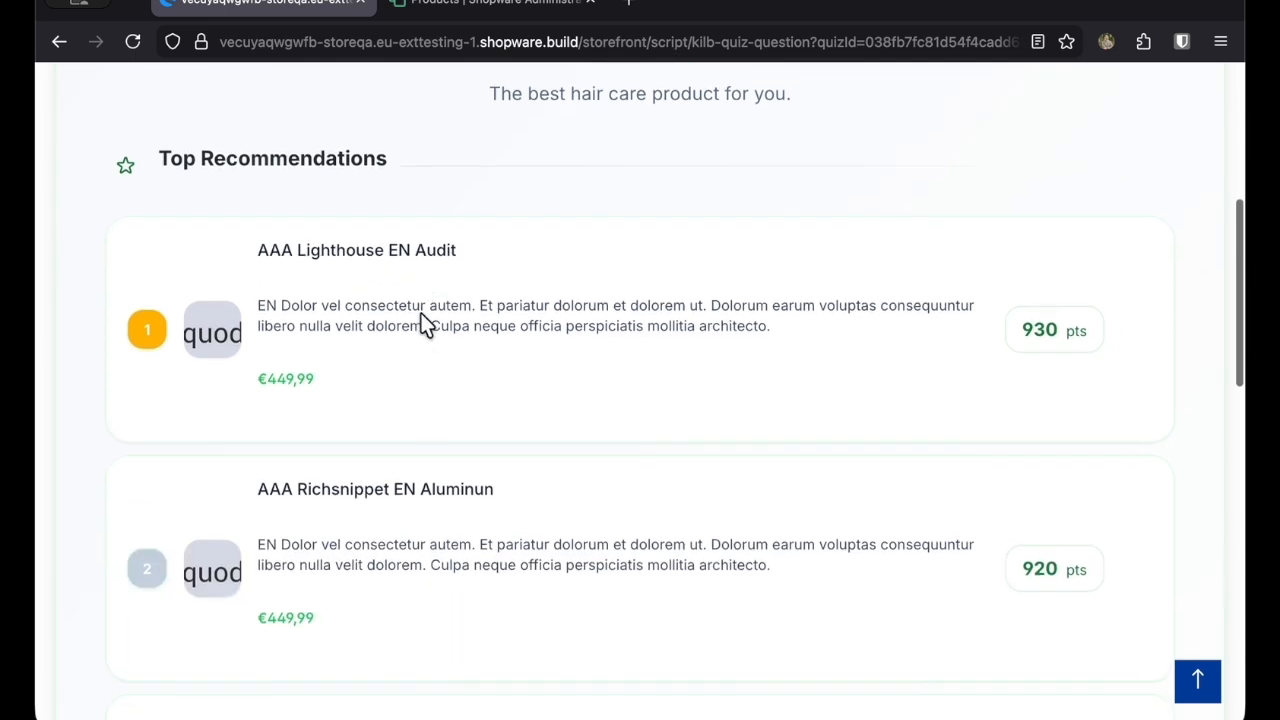
pyautogui.scroll(3, 425, 322)
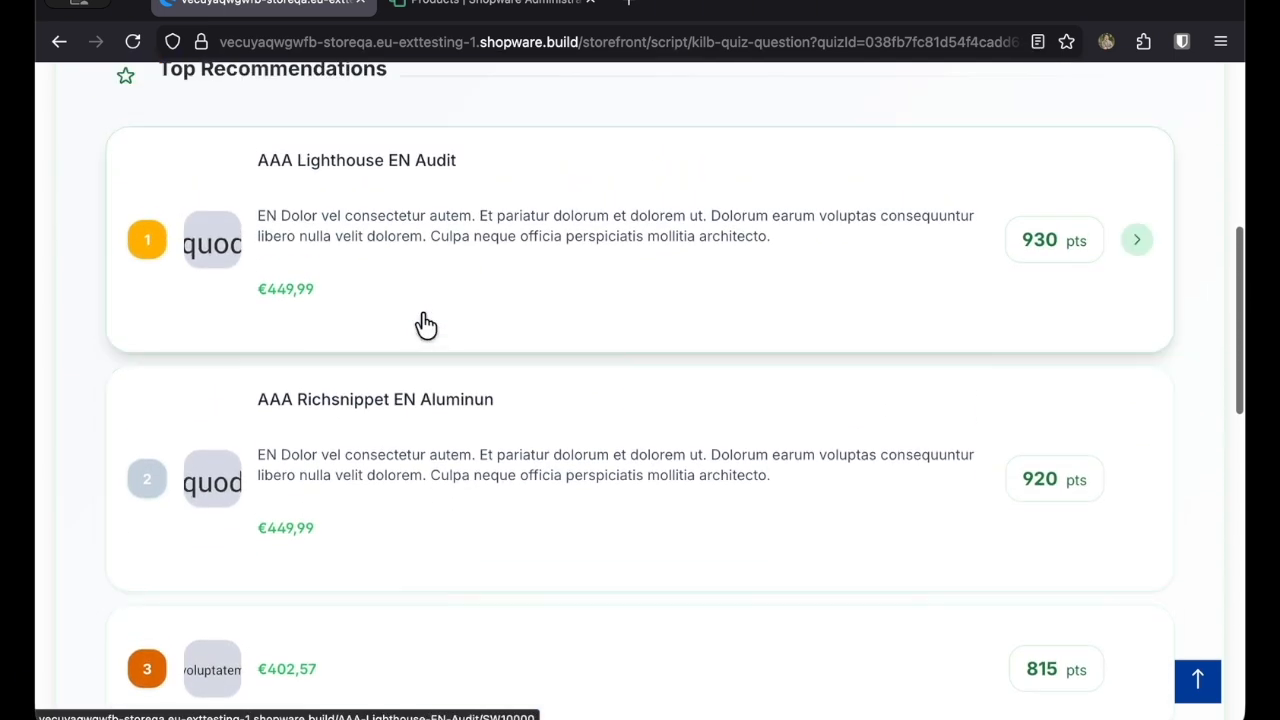
pyautogui.scroll(1, 425, 322)
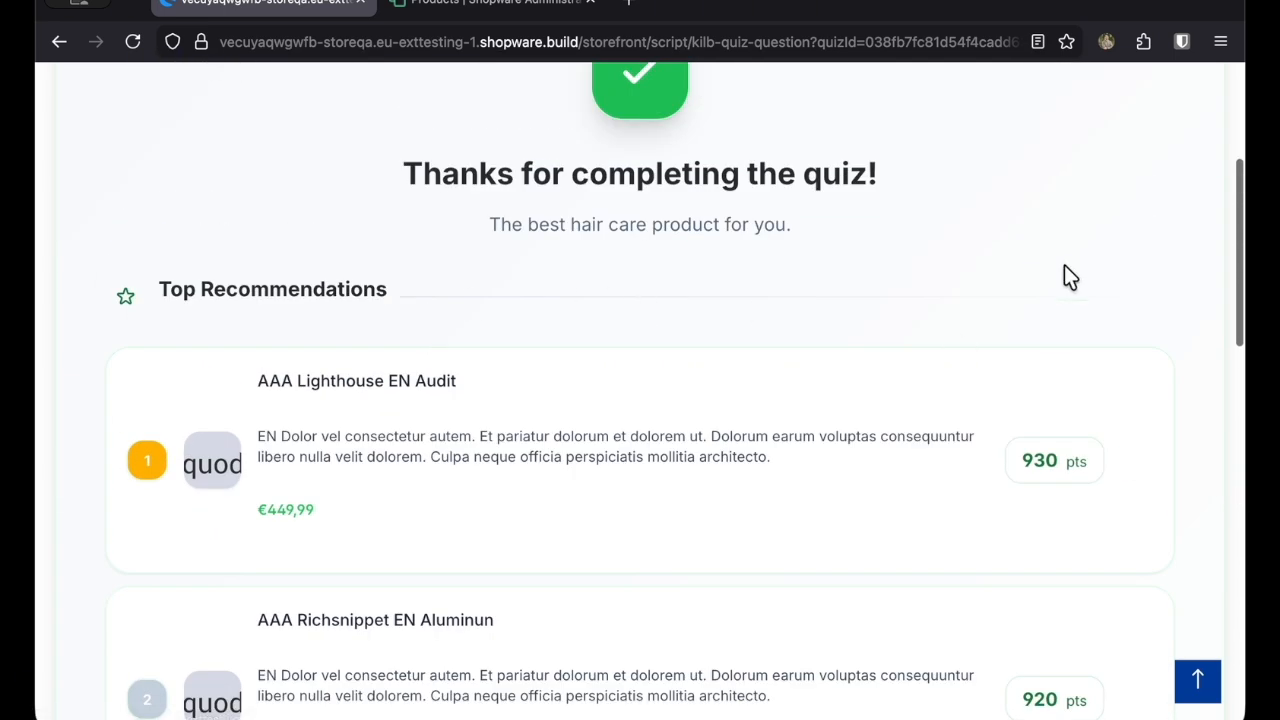